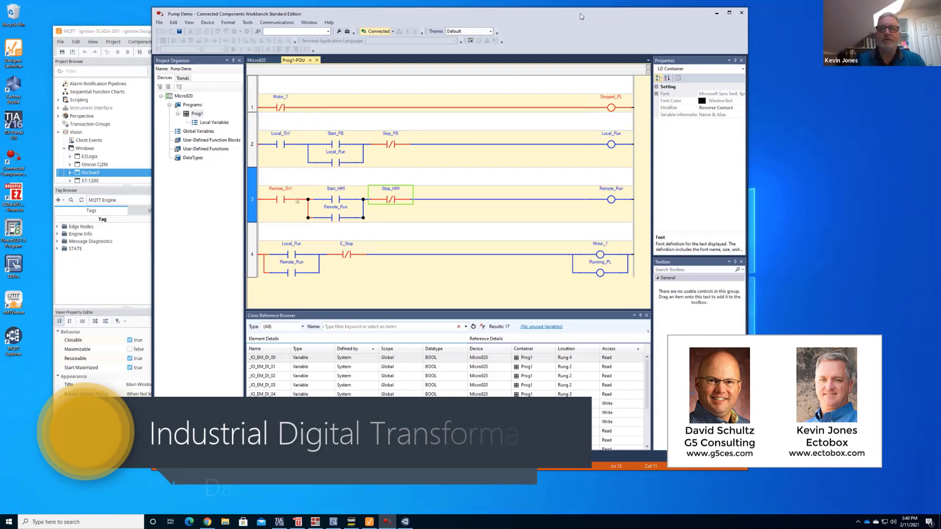
drag(580, 16, 593, 20)
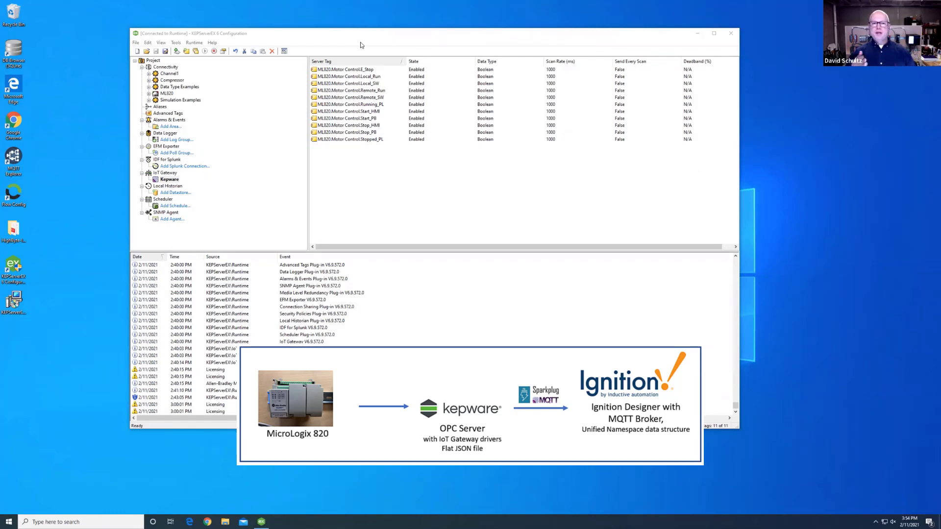
drag(360, 36, 370, 35)
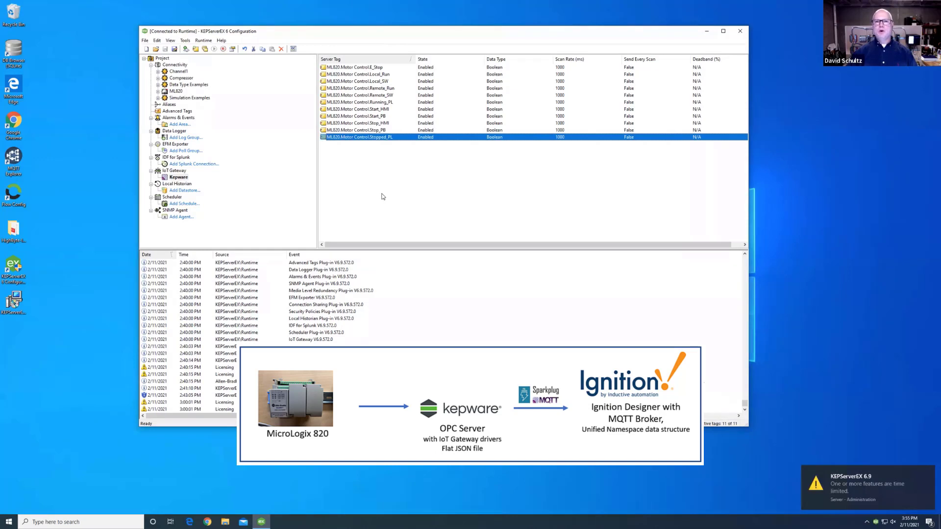
- Set all ML820 Motor Control items of the Kepware IoT Gateway agent to publish on every scan
click(634, 69)
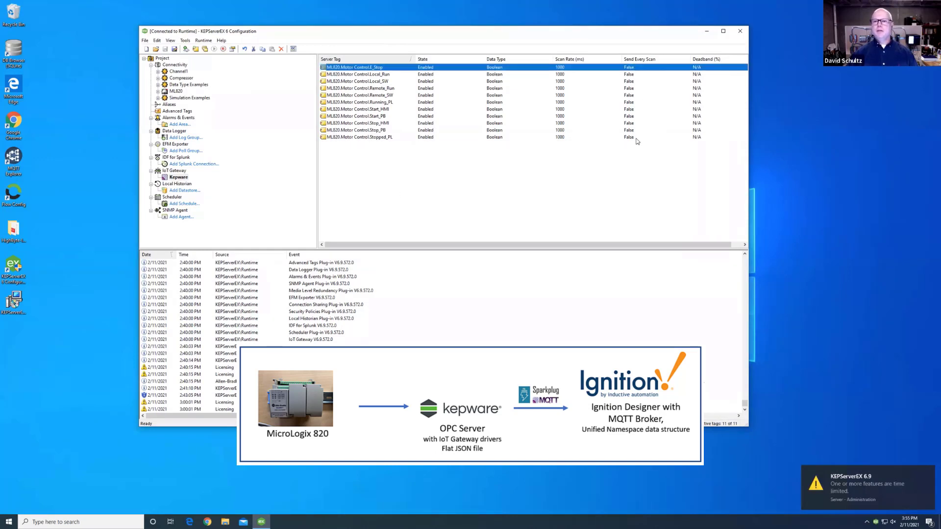
shift+click(633, 138)
right_click(633, 139)
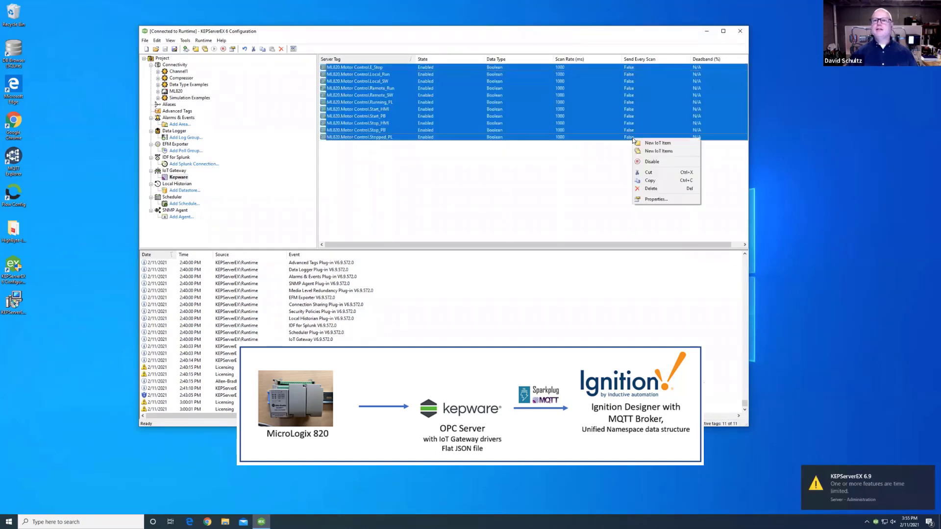
click(650, 200)
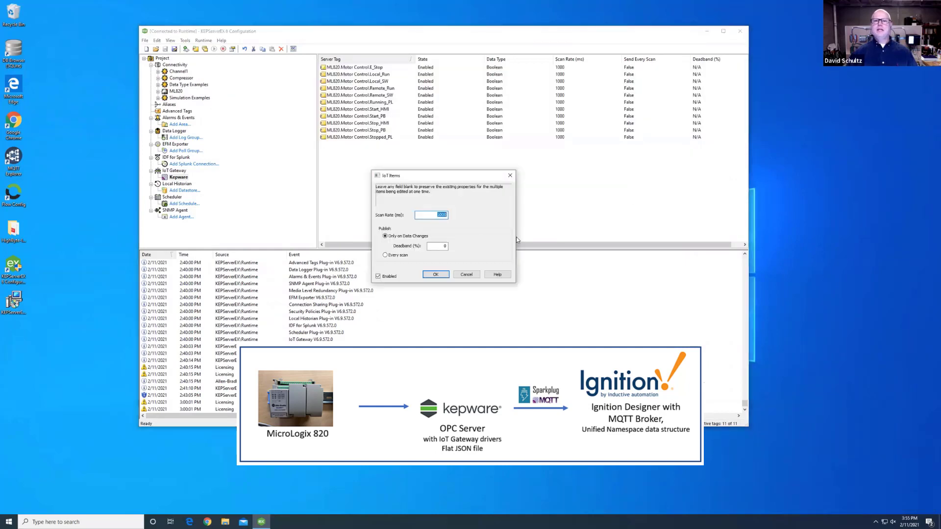
click(437, 275)
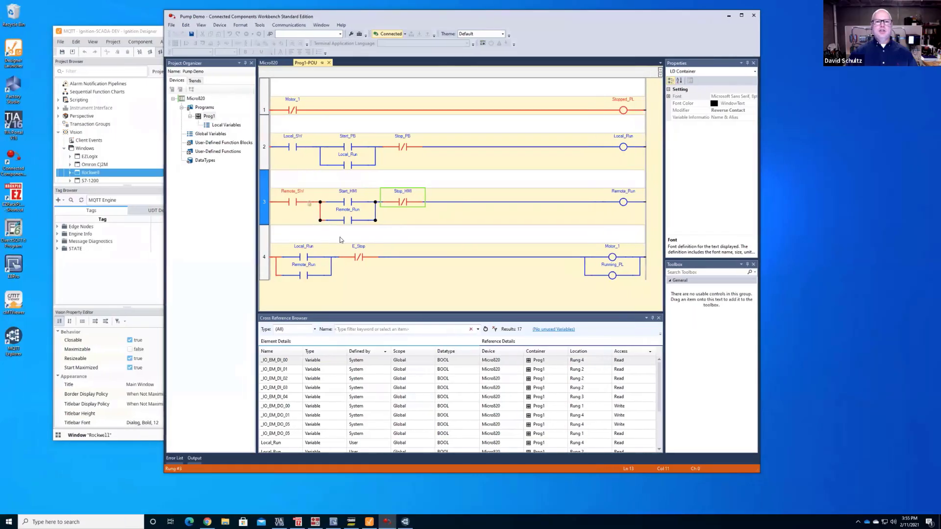
- Switch to Ignition Designer and run the Kepware update to refresh the Rockwell window's tag table
click(143, 31)
click(441, 78)
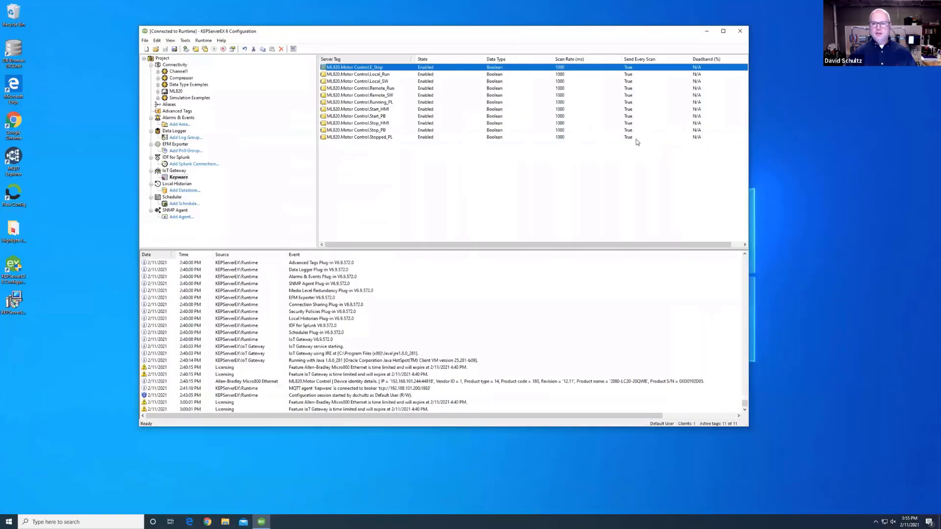
- In KEPServerEX, set all ML820 Motor Control IoT items to publish only on data changes
shift+click(636, 138)
right_click(636, 141)
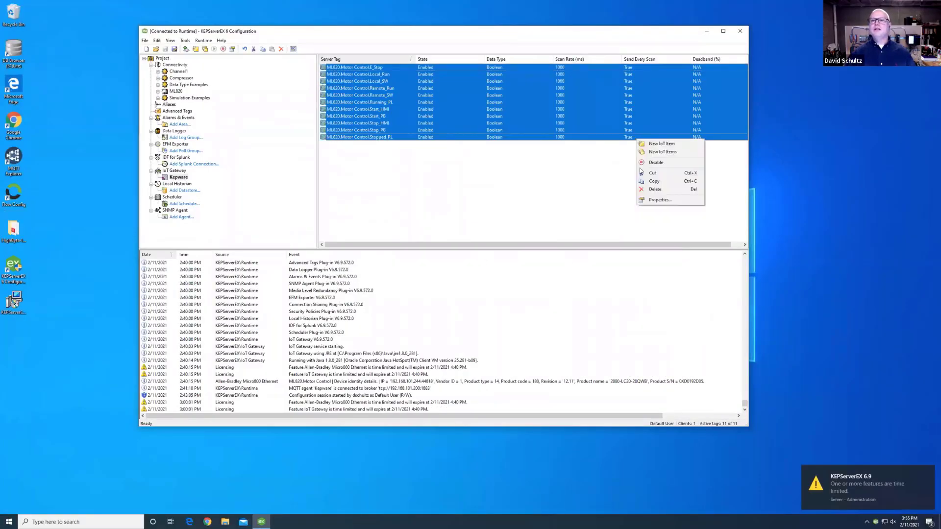
click(656, 205)
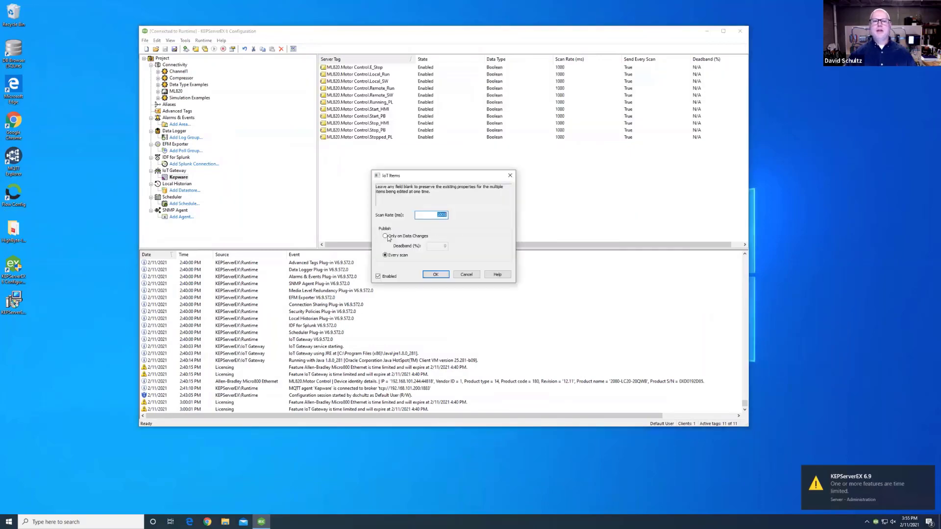
click(388, 237)
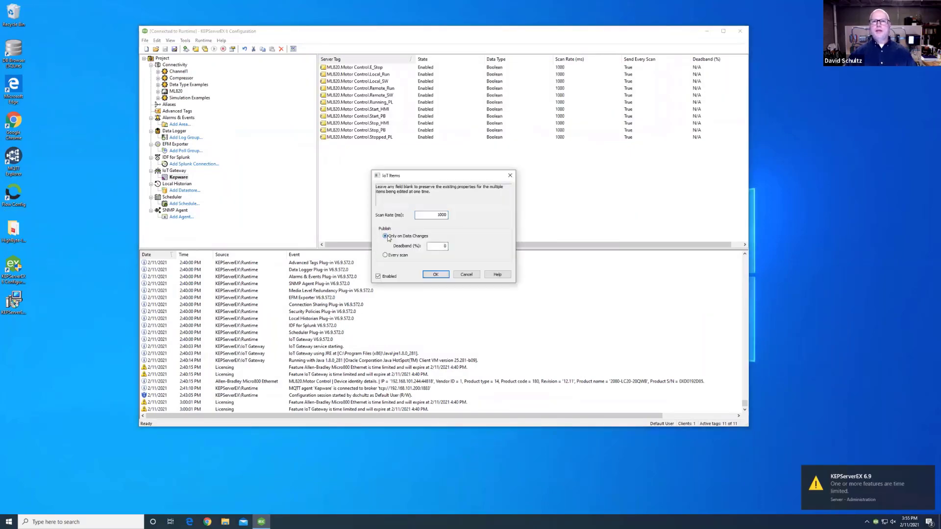
click(438, 275)
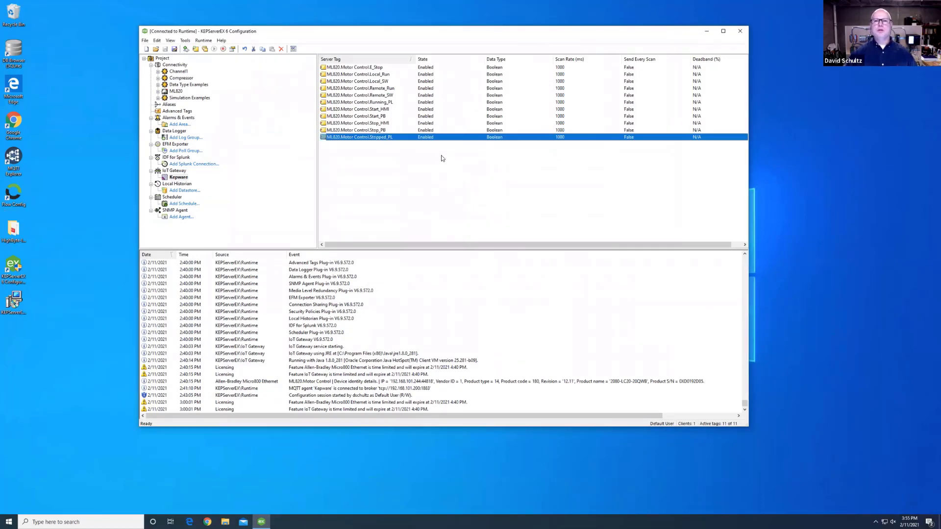
- In Ignition Designer, expand the MQTT Engine tags through Edge Nodes, G5, Highland, Utilities and Compressors to examine the Motor tag
key(ctrl+Left)
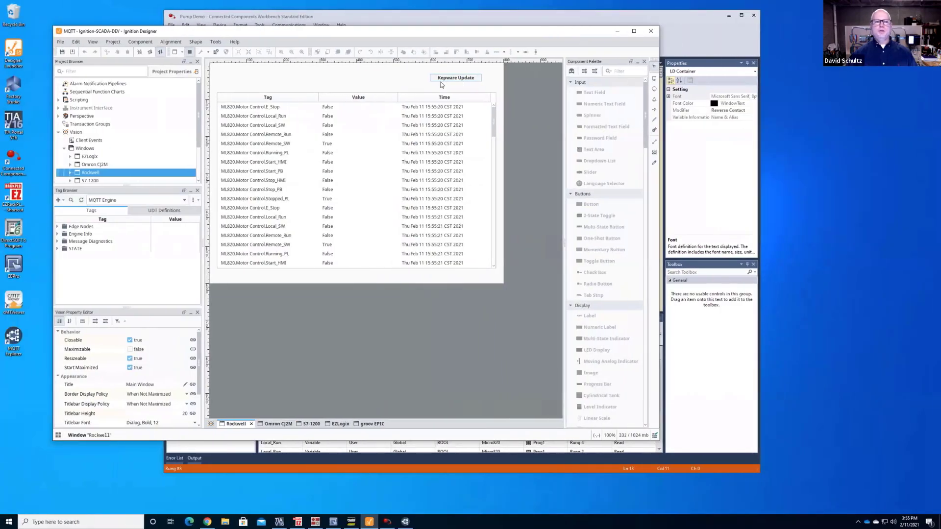
click(58, 227)
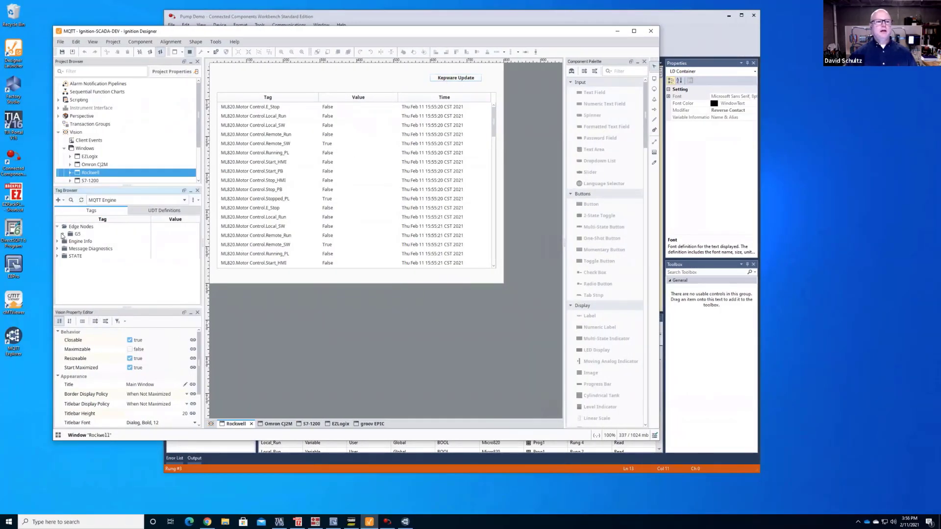
click(63, 235)
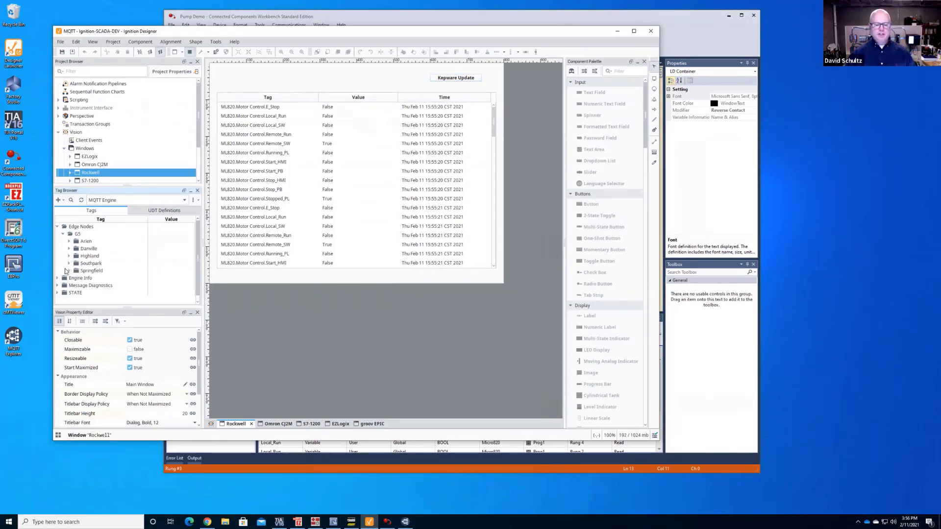
click(69, 256)
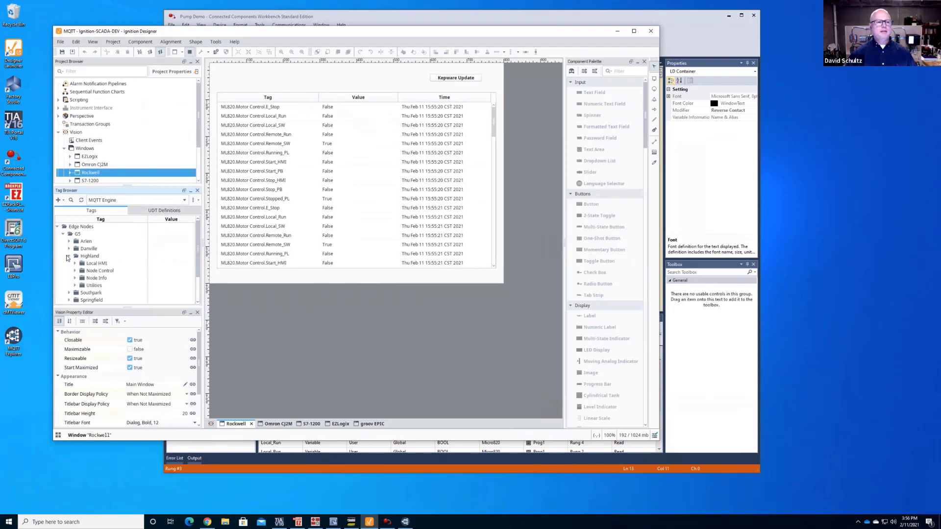
click(75, 285)
scroll(82, 264, down, 2)
click(82, 255)
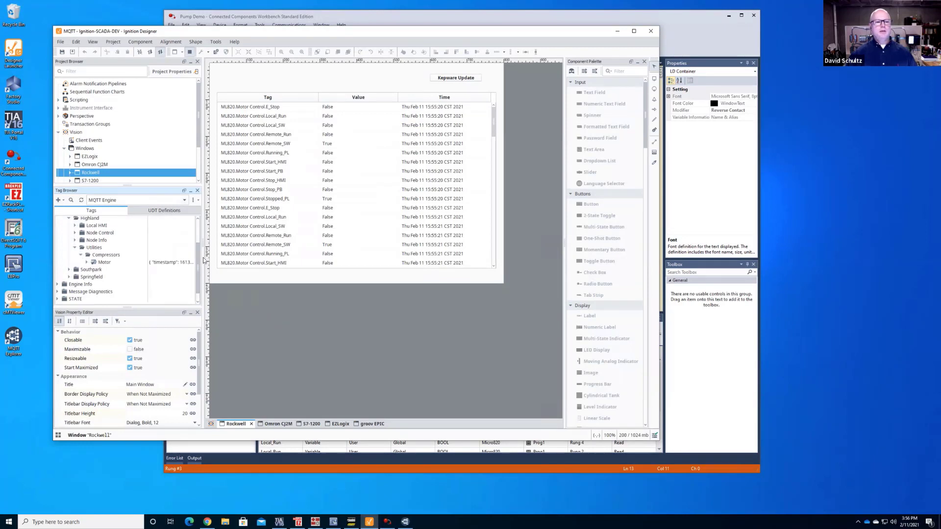
drag(202, 242, 310, 244)
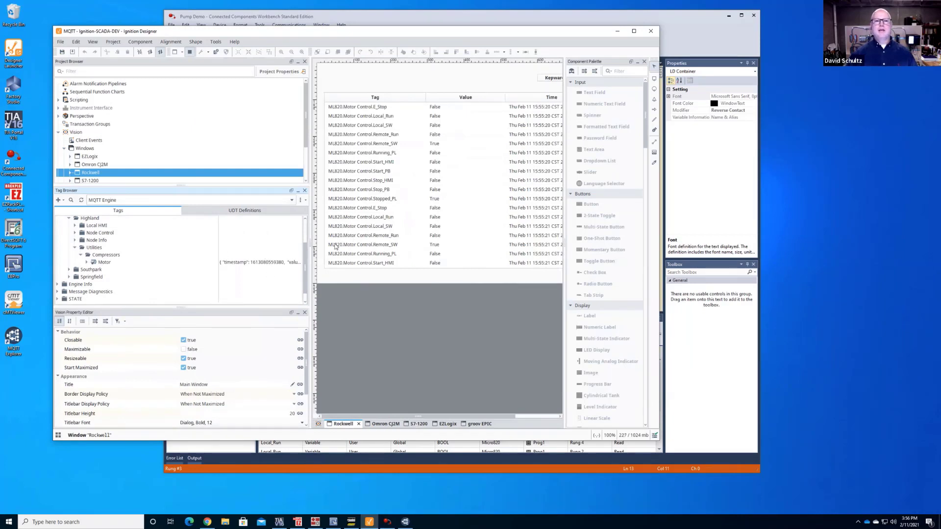
drag(310, 248, 147, 247)
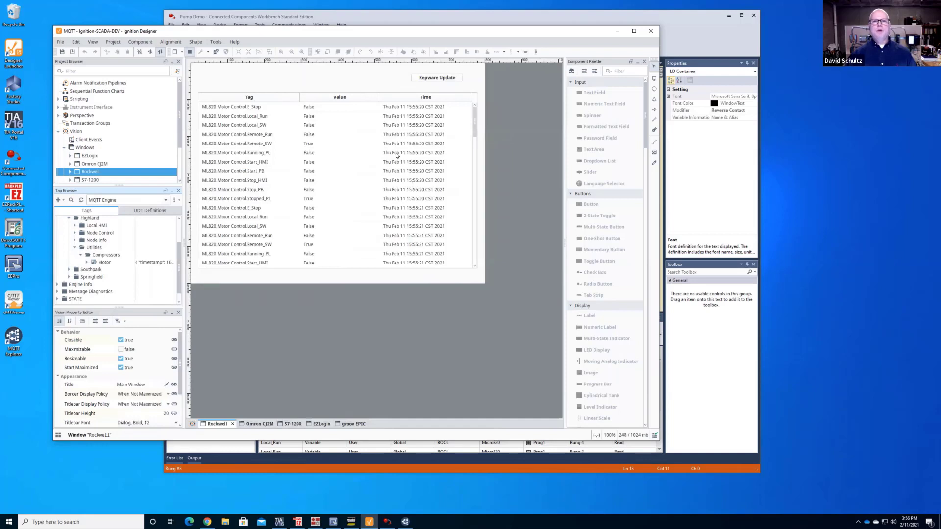
- Refresh the Rockwell window's table with the Kepware update and collapse the Highland Utilities tag folder
click(430, 79)
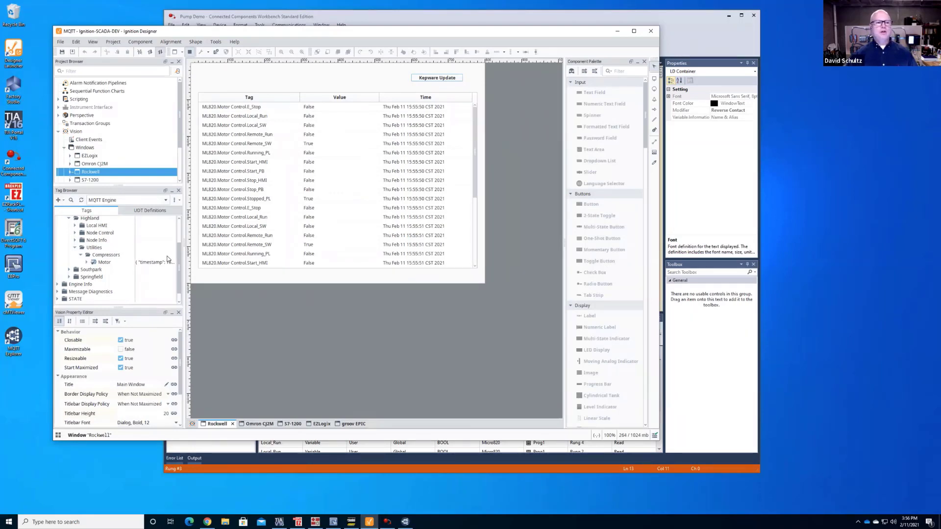
scroll(179, 260, up, 2)
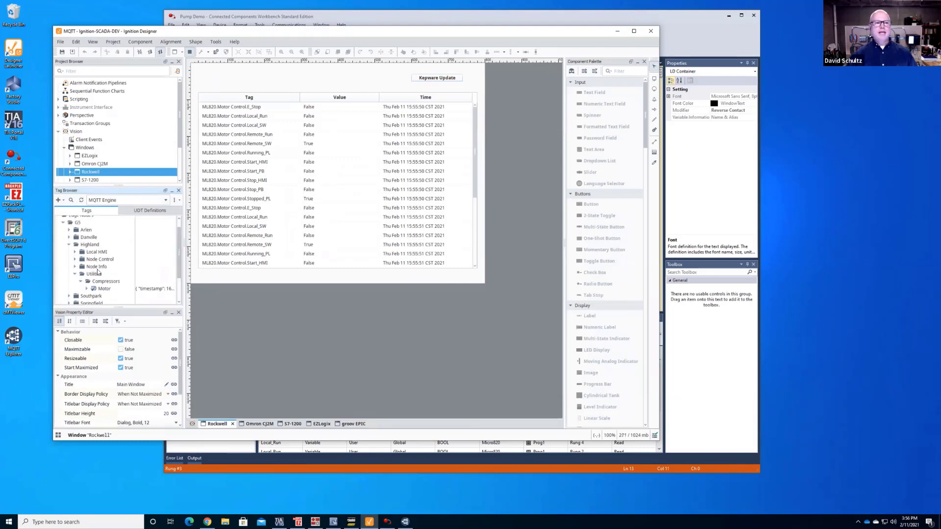
scroll(178, 266, down, 1)
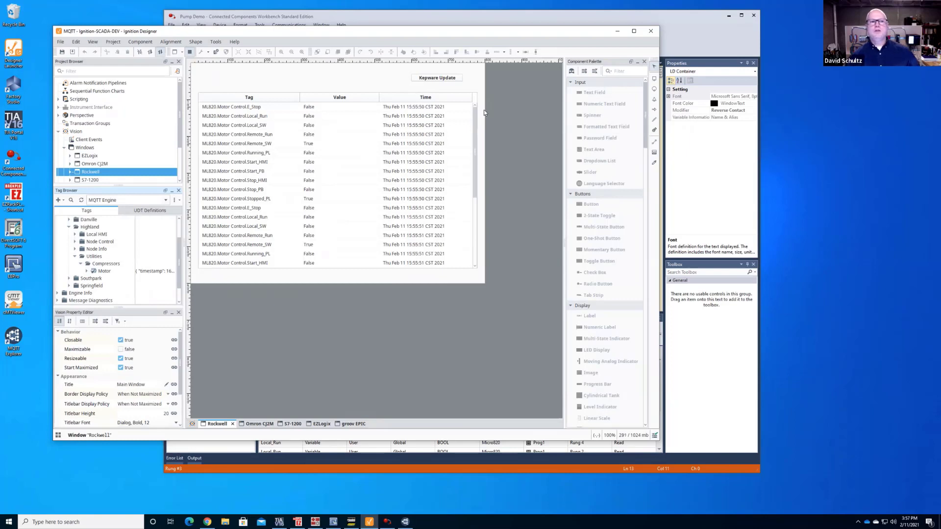
click(75, 256)
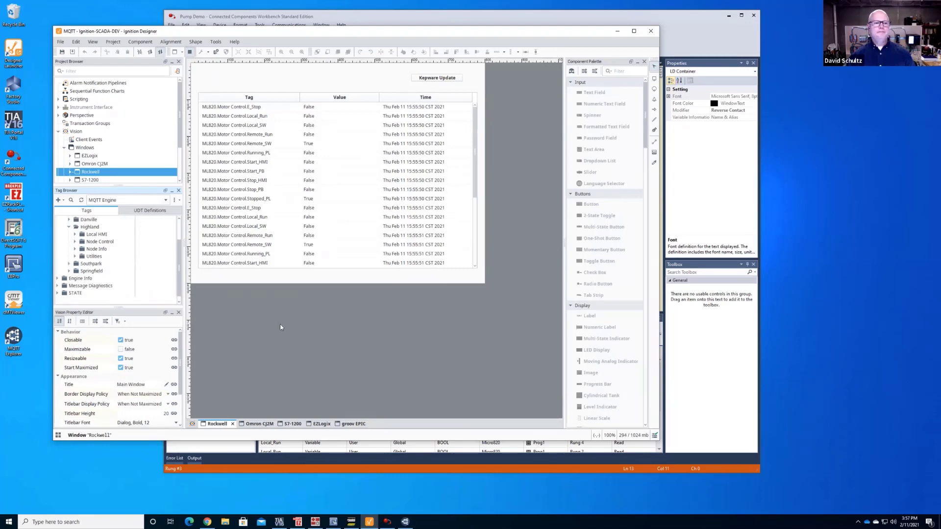
- Switch to Connected Components Workbench and toggle the Start_HMI contact on rung 3 to true
click(615, 20)
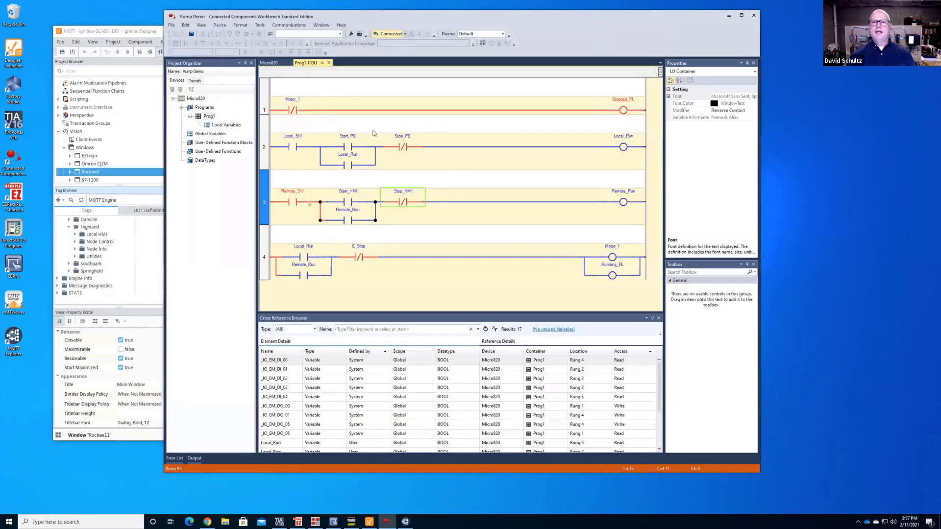
right_click(347, 198)
click(380, 210)
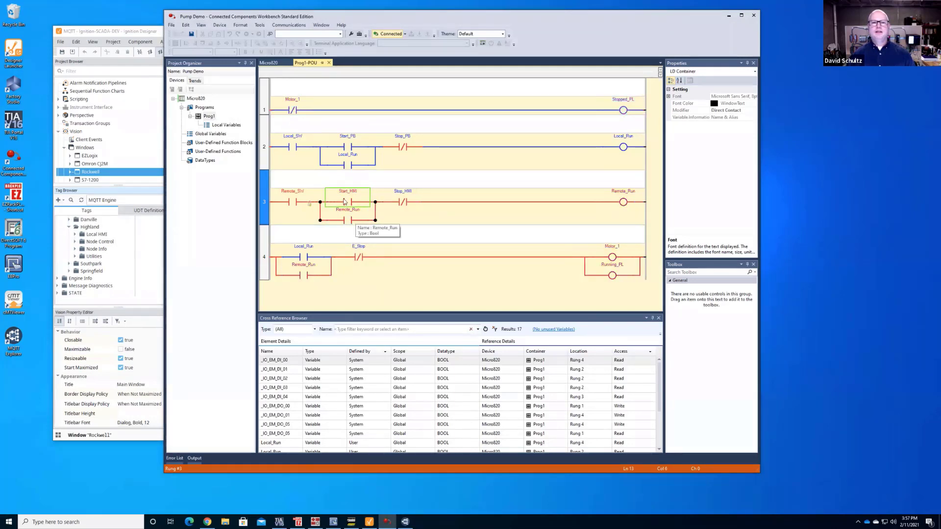
right_click(405, 205)
click(415, 204)
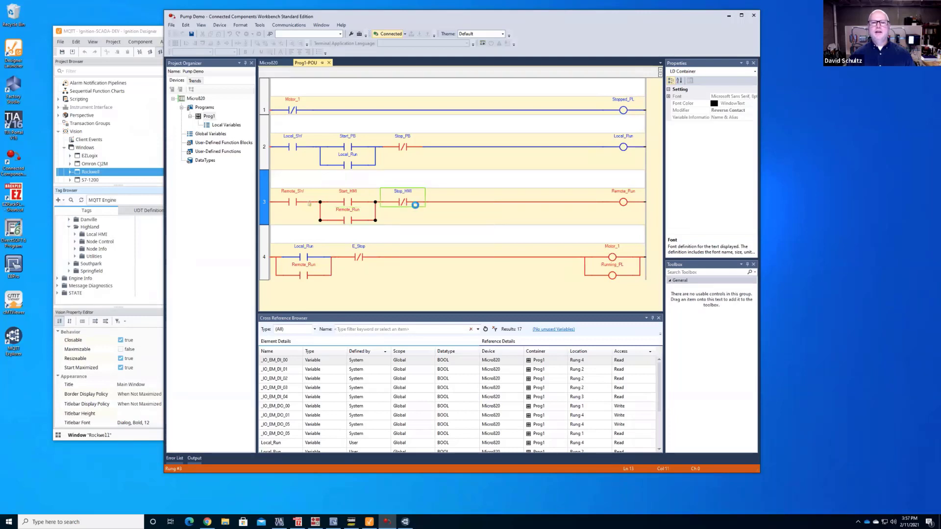
click(616, 339)
- Toggle the Stop_HMI contact on rung 3 to true and back to false
right_click(405, 201)
click(421, 216)
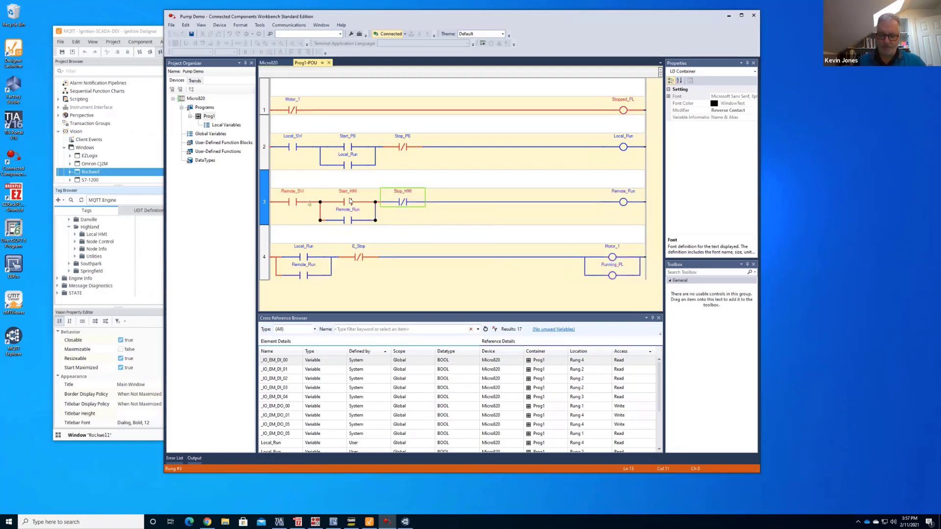
right_click(405, 202)
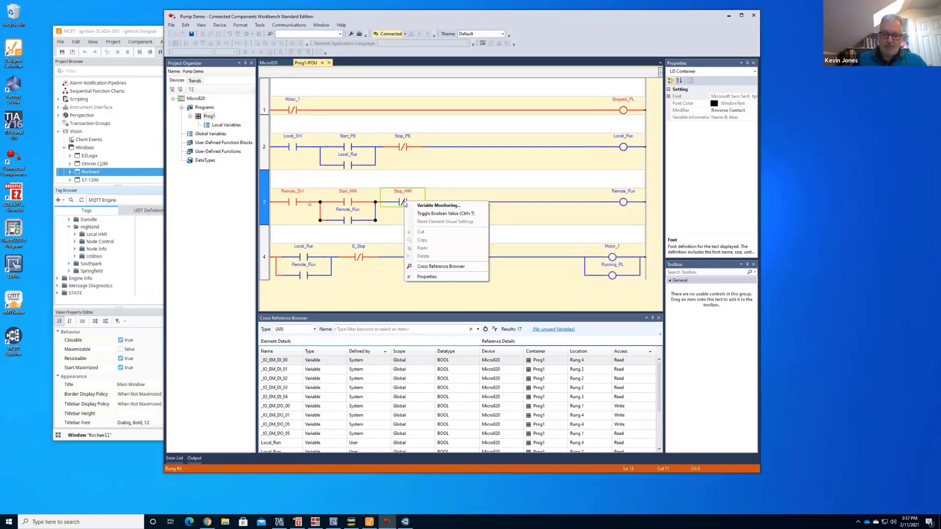
click(420, 213)
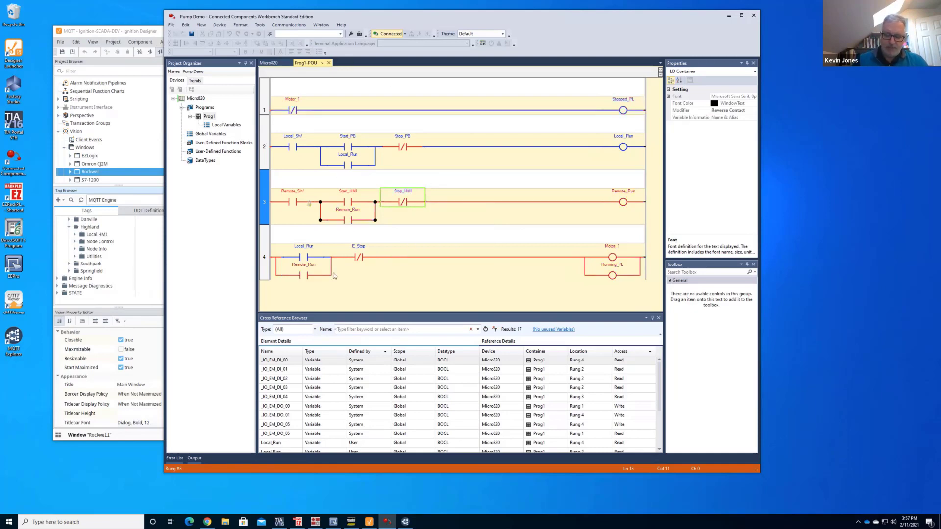
- Return to Ignition Designer and load the latest tag changes into the table with the Kepware update
click(151, 32)
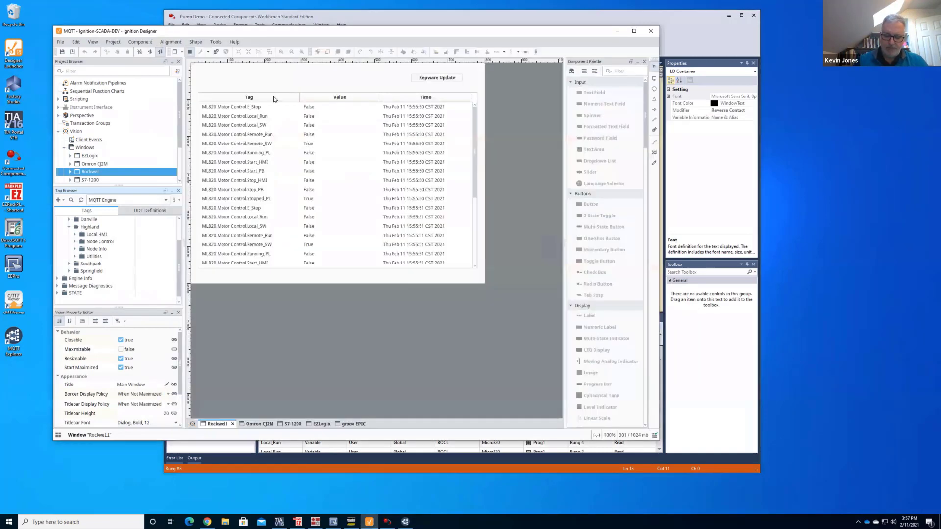
click(437, 78)
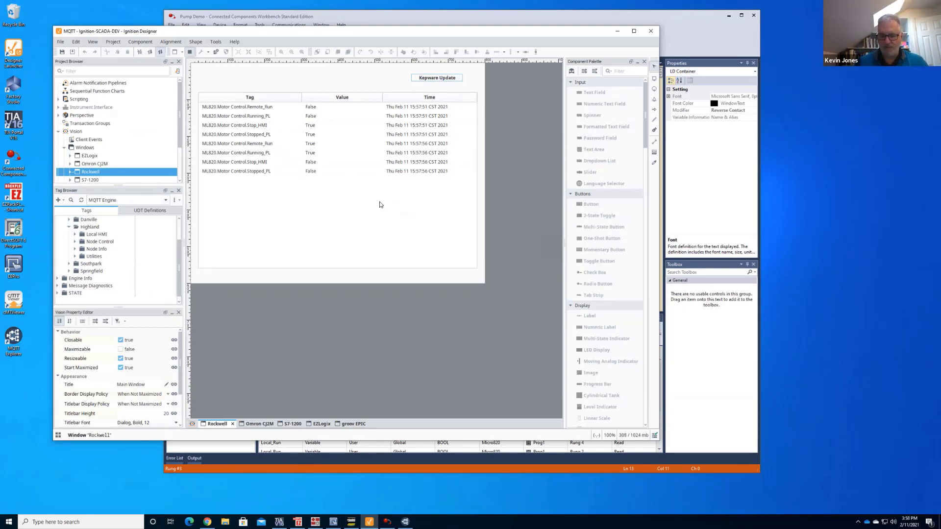
- Switch to KEPServerEX and select the Kepware agent under IoT Gateway to examine its items
key(ctrl+super+Right)
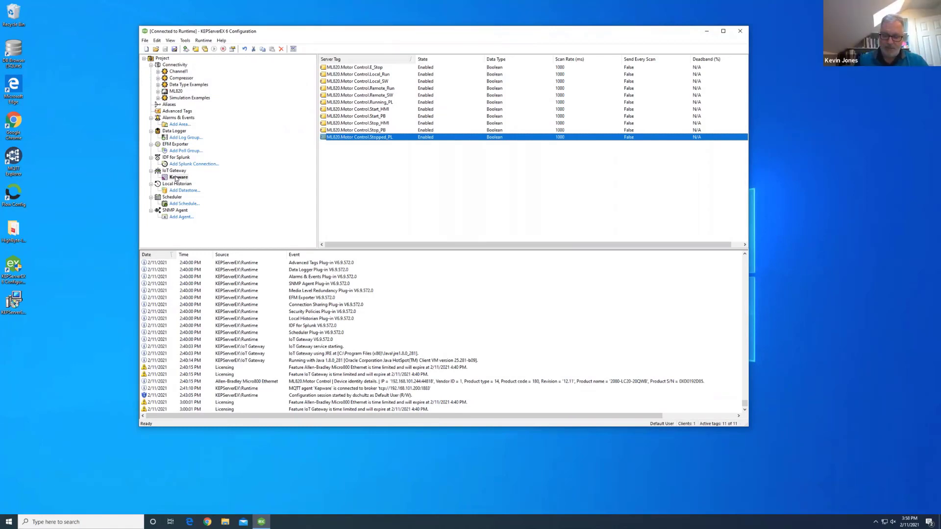
click(176, 178)
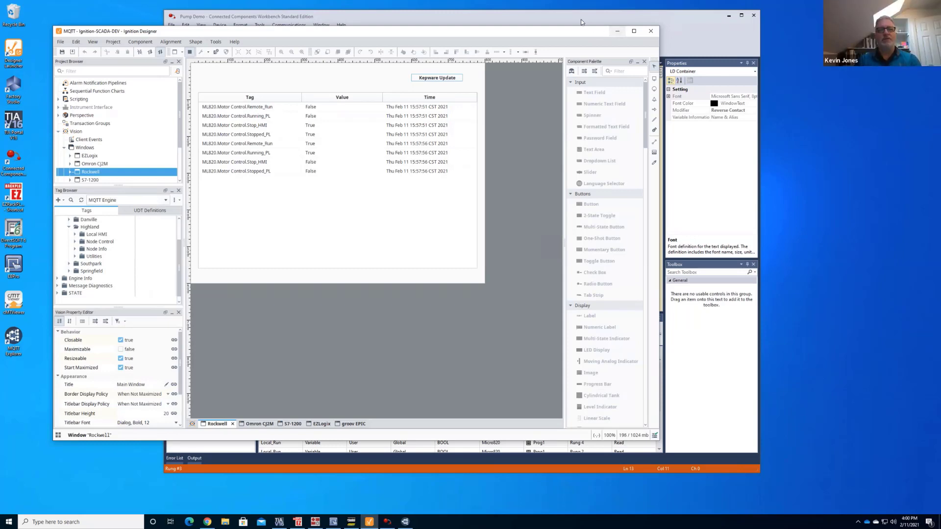
- Minimize Connected Components Workbench and bring the CX-Programmer motor demo to the front
click(580, 20)
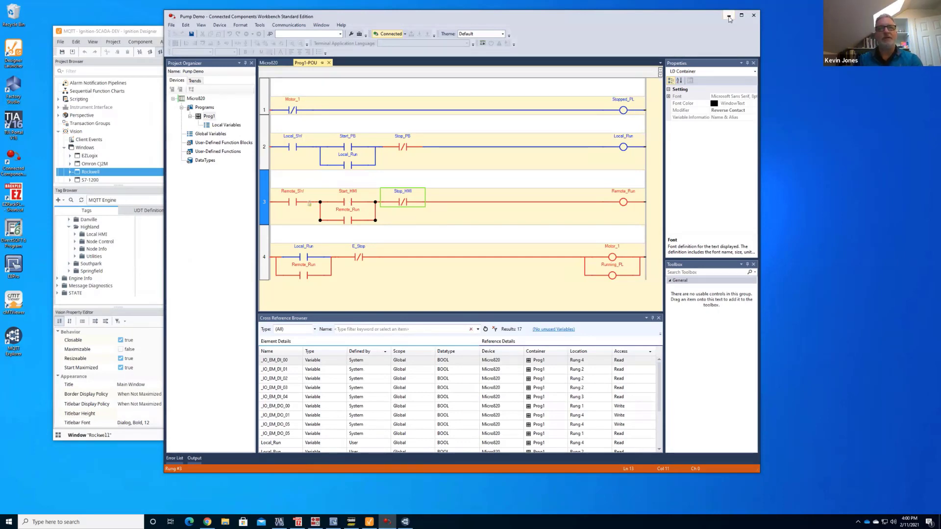
click(729, 15)
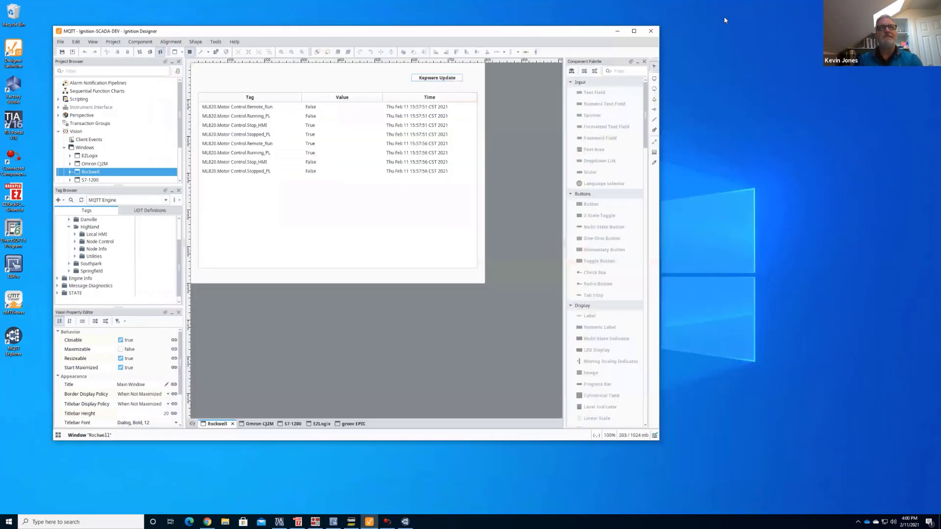
click(351, 521)
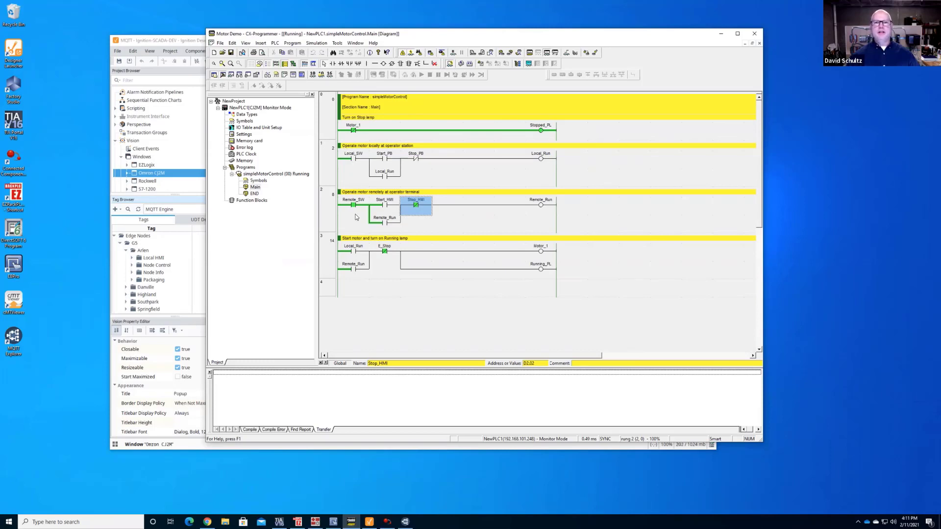
- Set the Start_HMI contact on rung 2 to 1 and back to 0 to start the motor remotely
right_click(384, 208)
key(Escape)
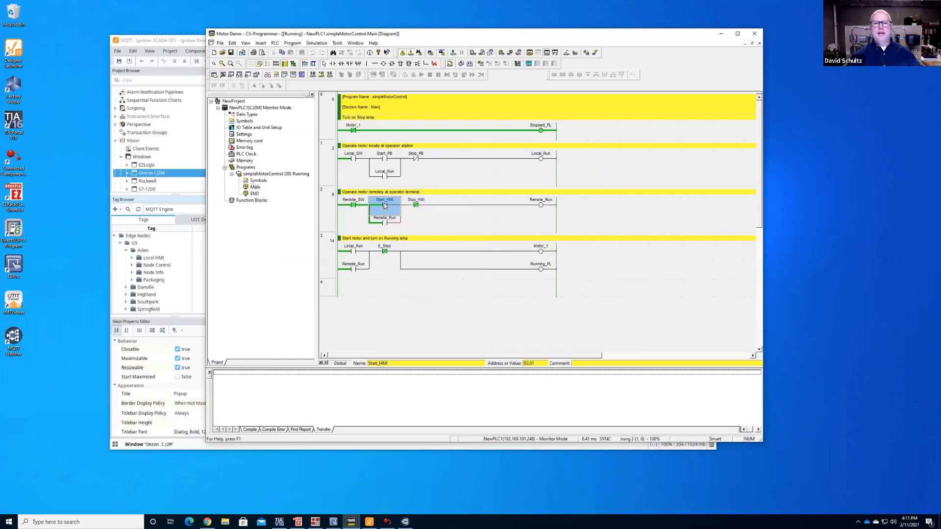
double_click(384, 206)
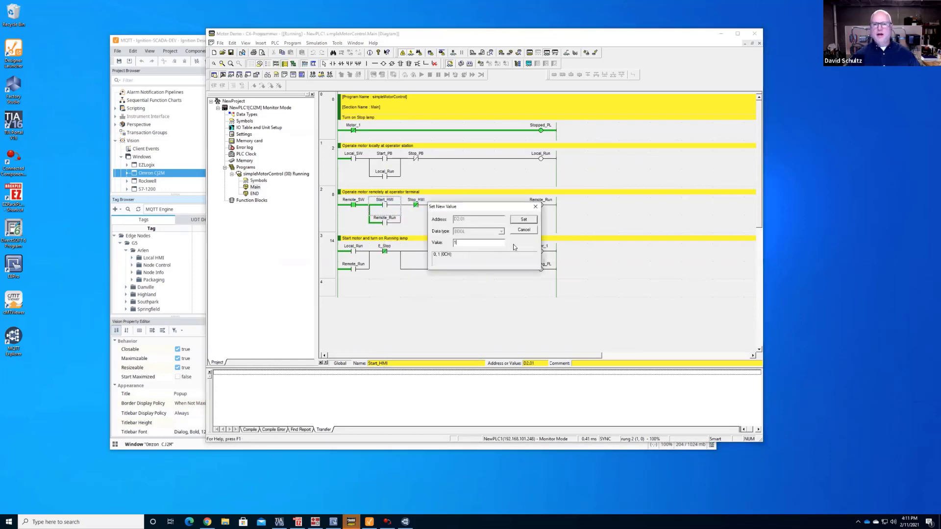
click(524, 224)
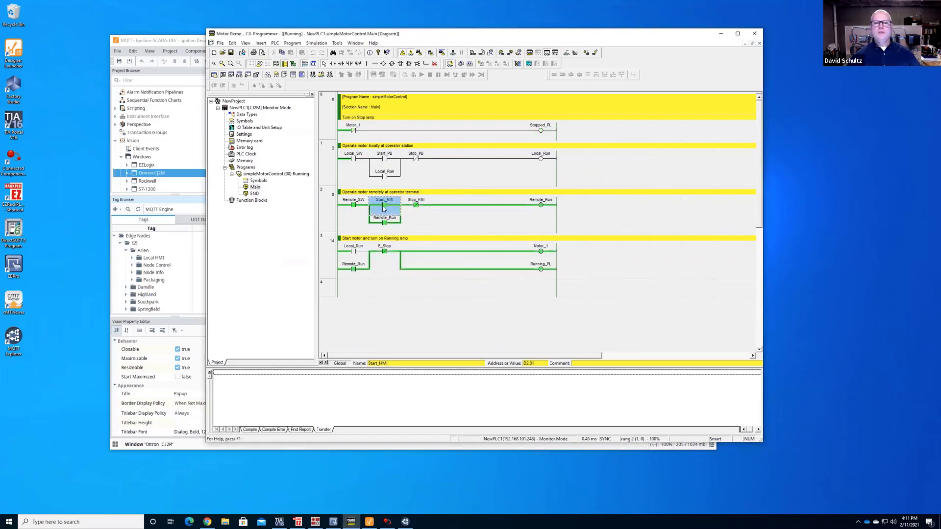
double_click(385, 206)
text(0)
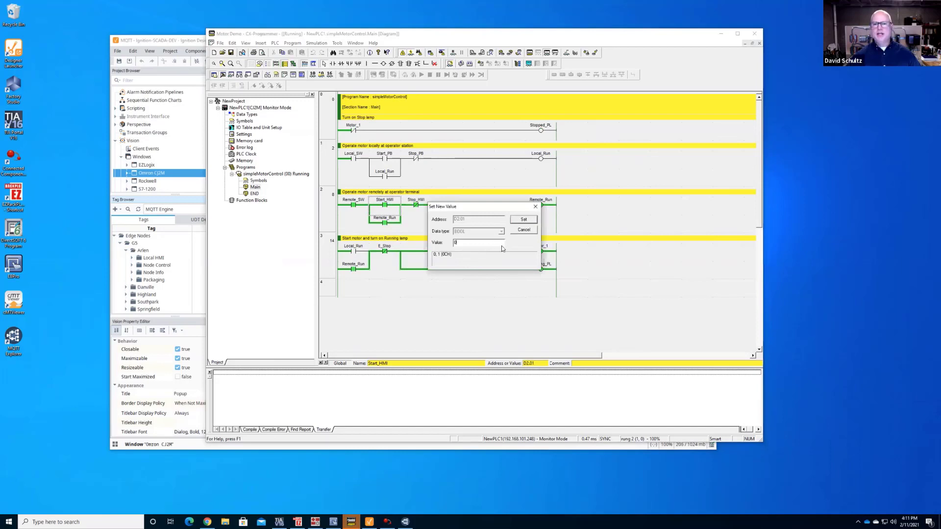
click(523, 220)
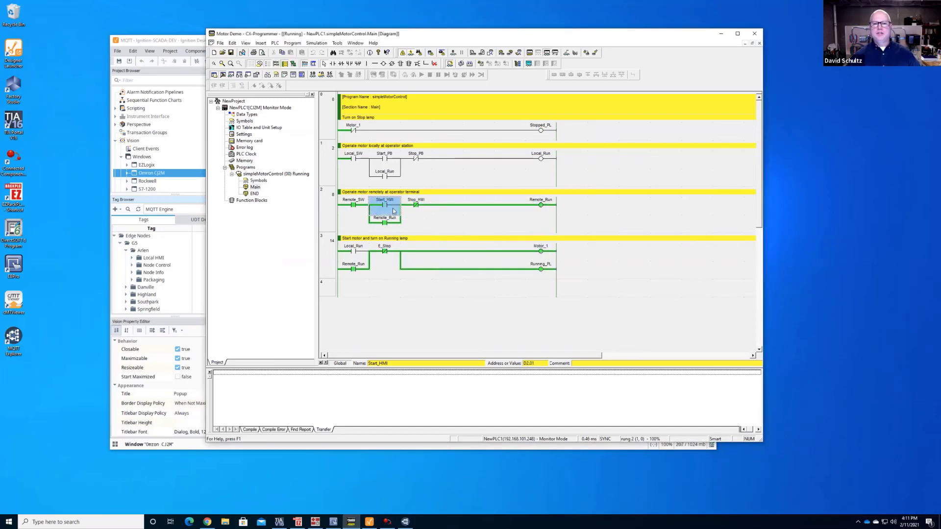
- Set the Stop_HMI contact on rung 2 to 1 and back to 0 to stop the motor
double_click(416, 207)
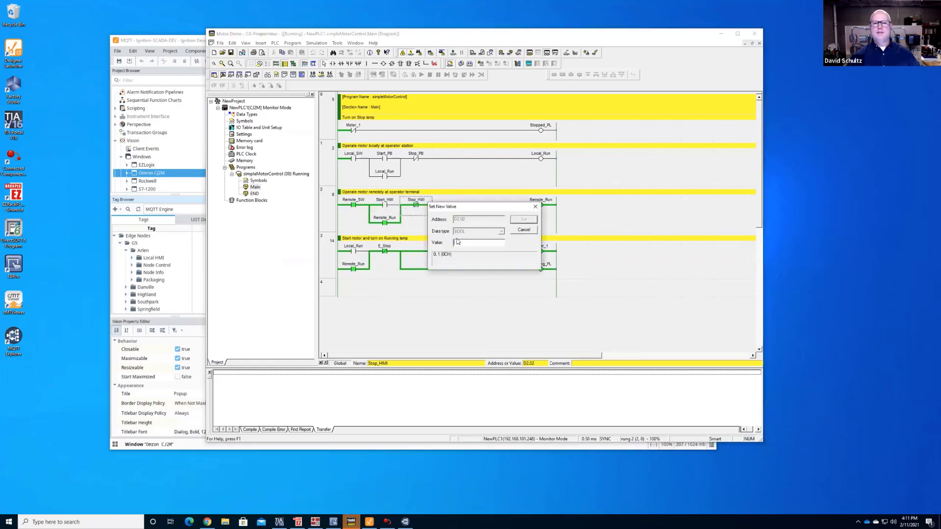
text(1)
click(523, 219)
double_click(416, 206)
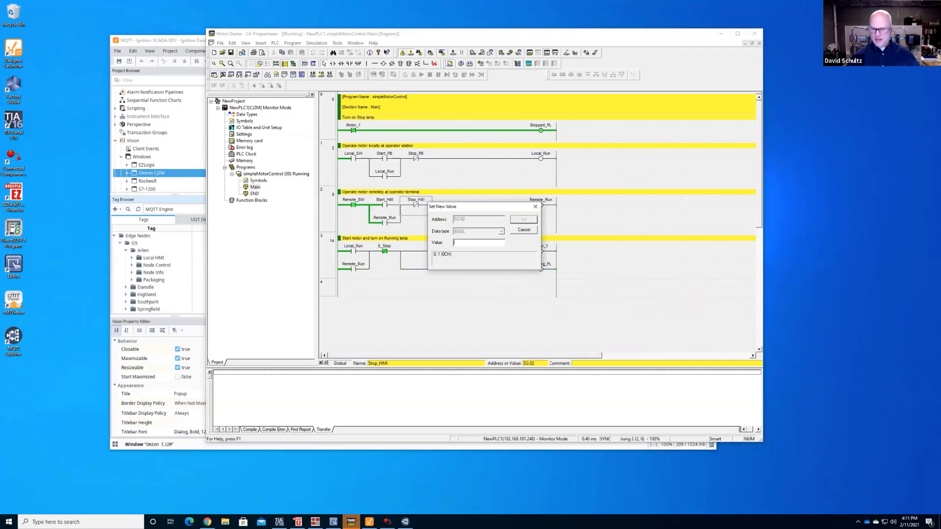
text(0)
click(522, 220)
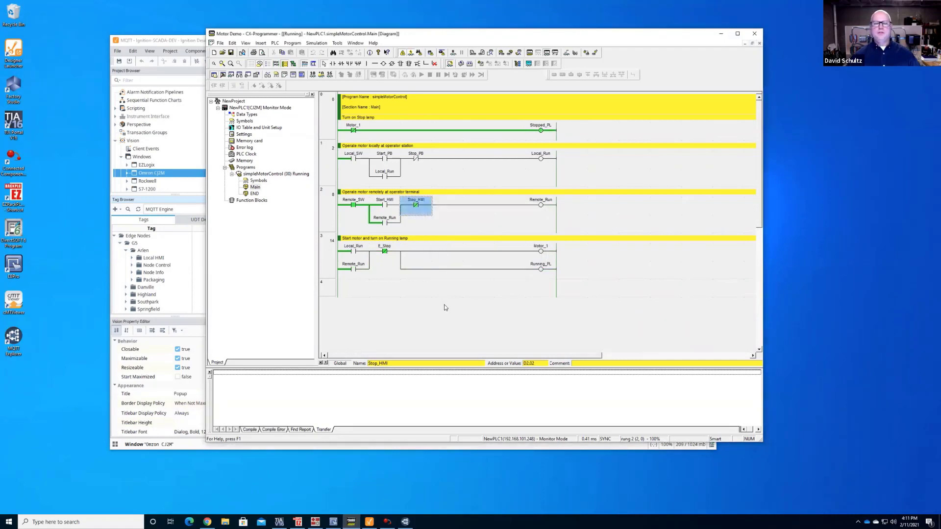
- Switch to EasyBuilder Pro and examine the device types offered for a new device in the system parameters, without adding one
click(347, 521)
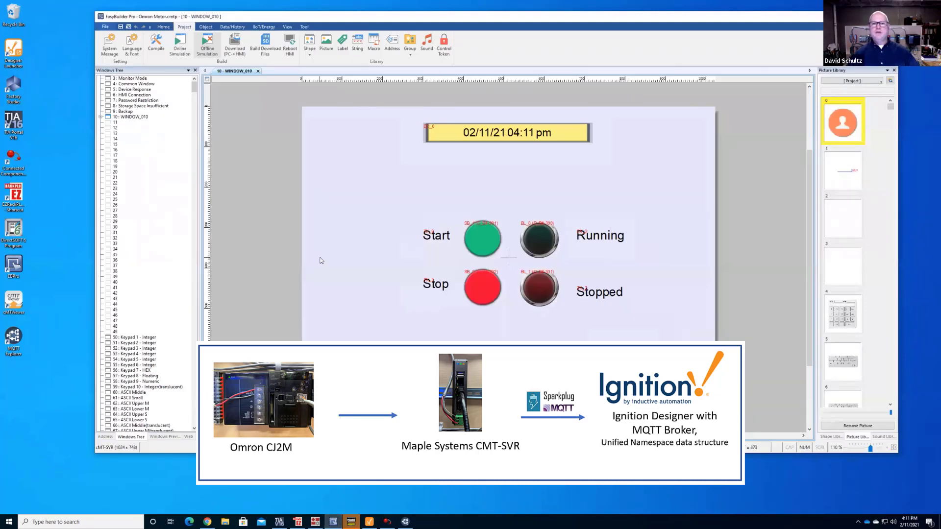
click(163, 27)
click(150, 45)
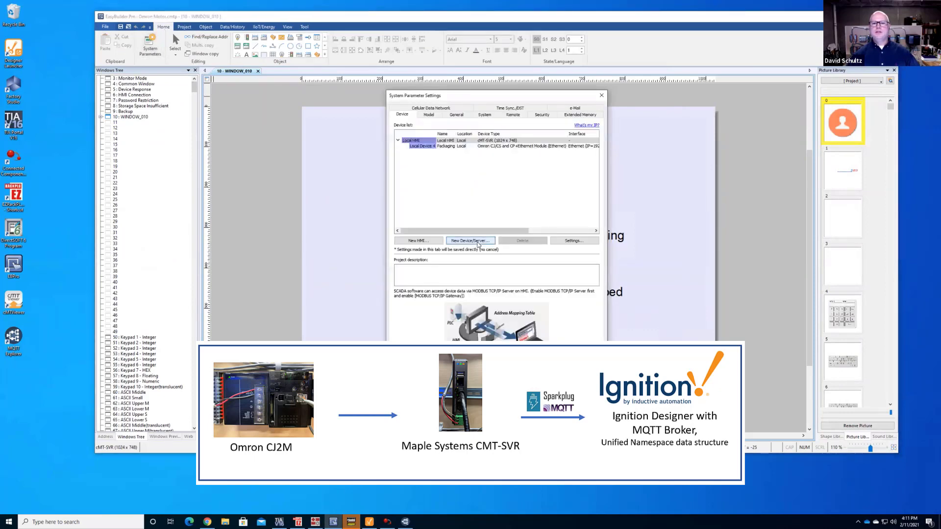
click(478, 241)
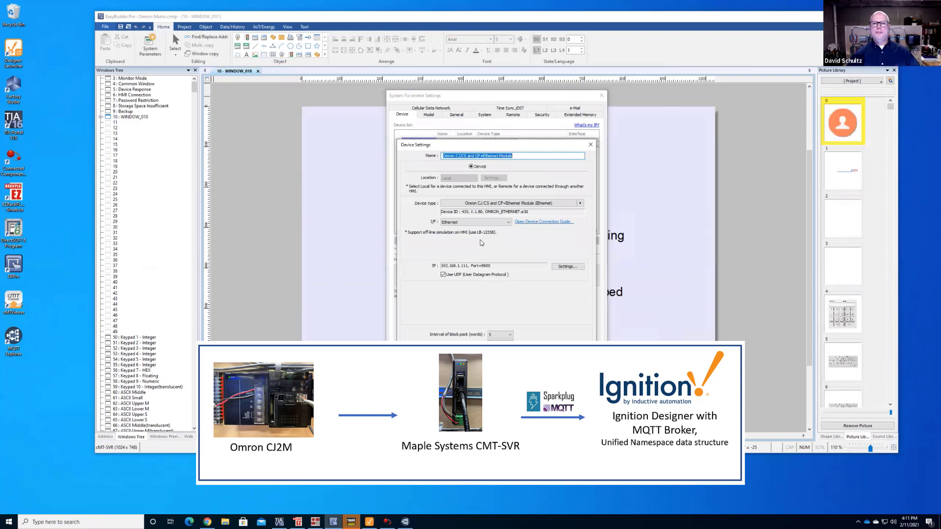
click(579, 204)
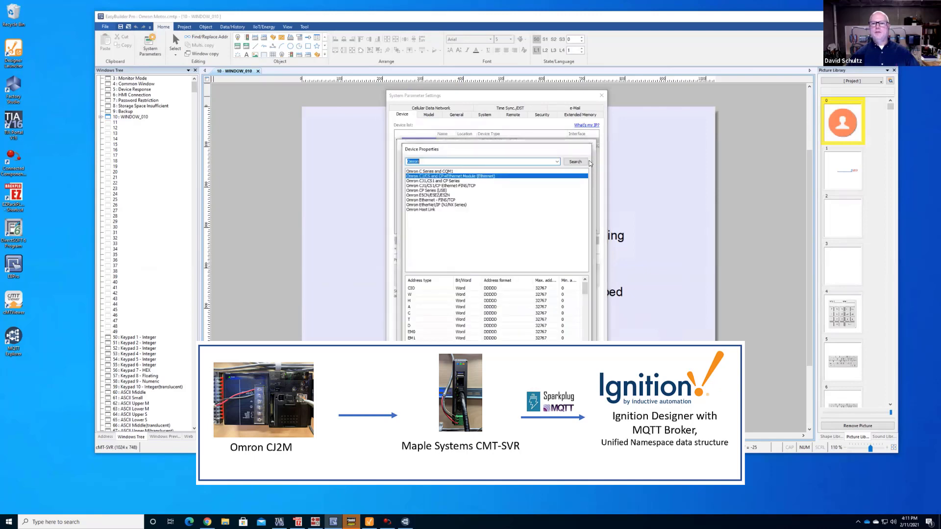
key(Return)
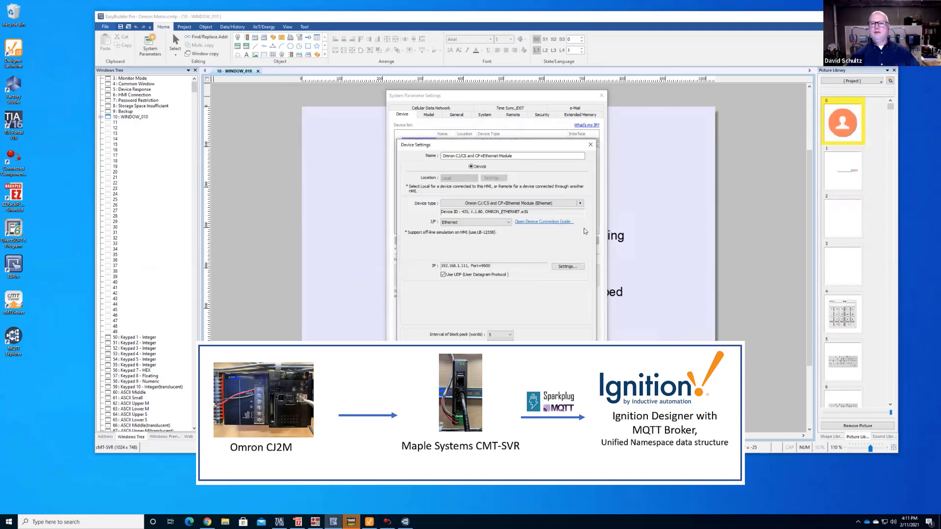
click(580, 203)
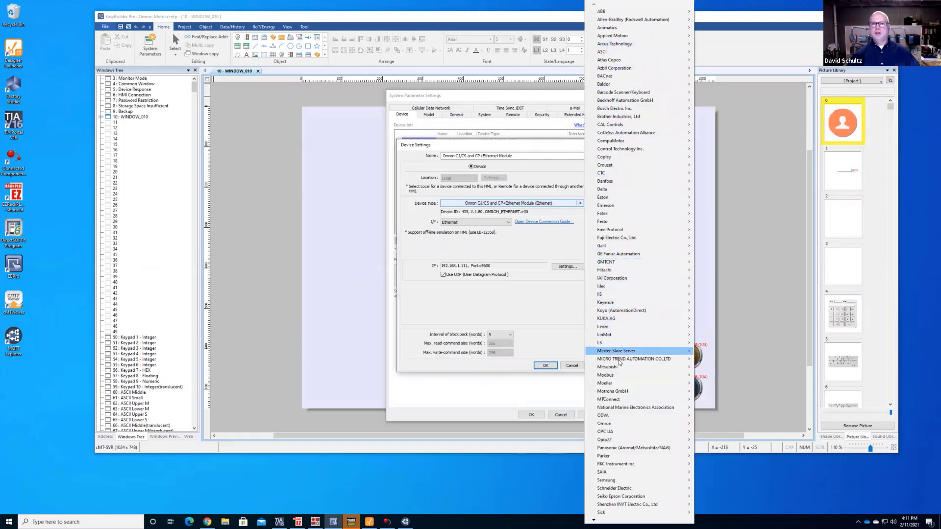
click(566, 245)
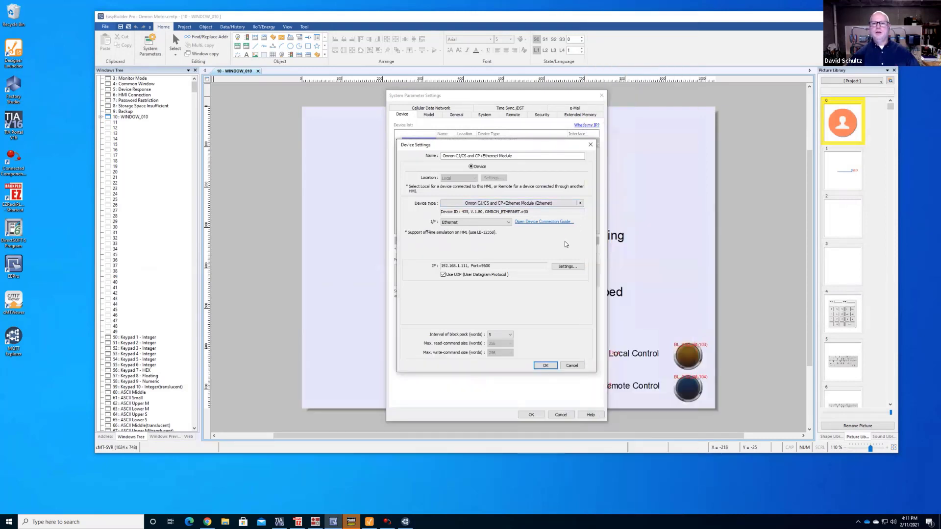
click(563, 366)
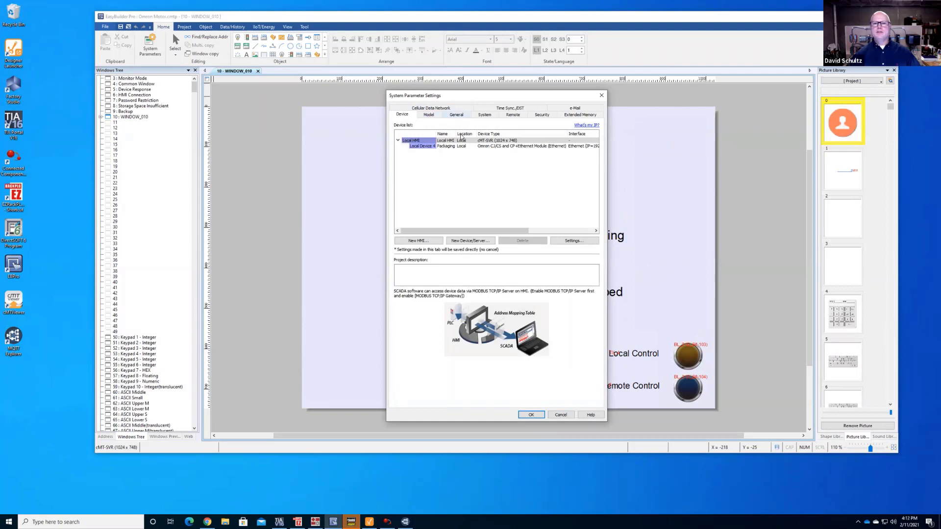
click(561, 414)
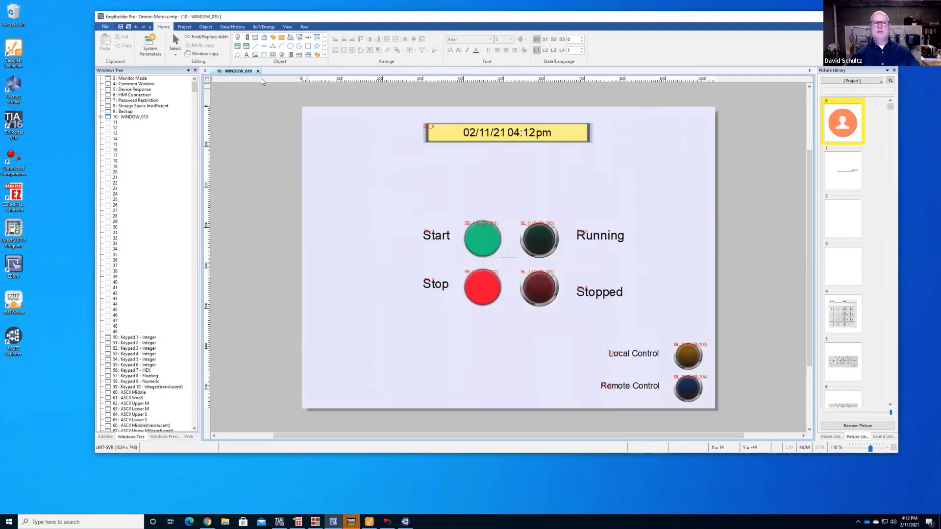
- Run the project's online simulation, start and stop the motor from the HMI screen, and minimize the simulation viewer
click(186, 28)
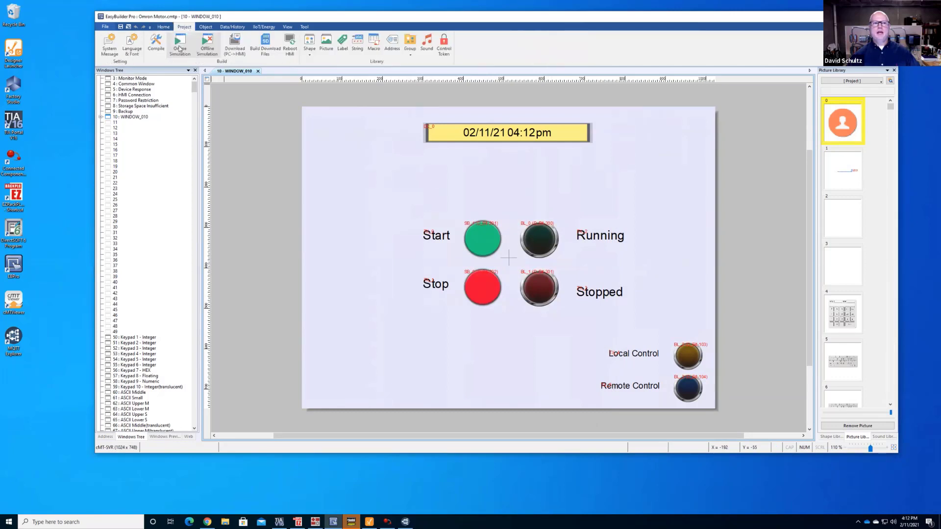
click(156, 43)
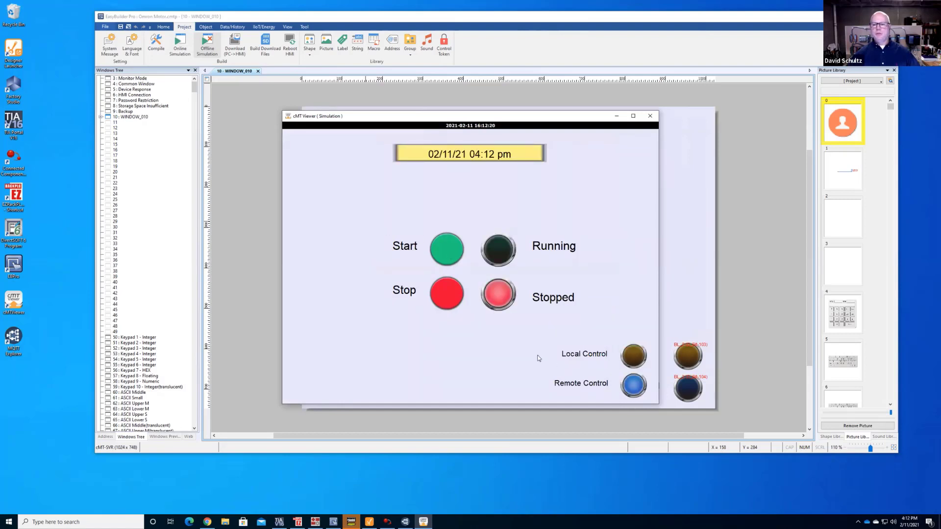
click(440, 249)
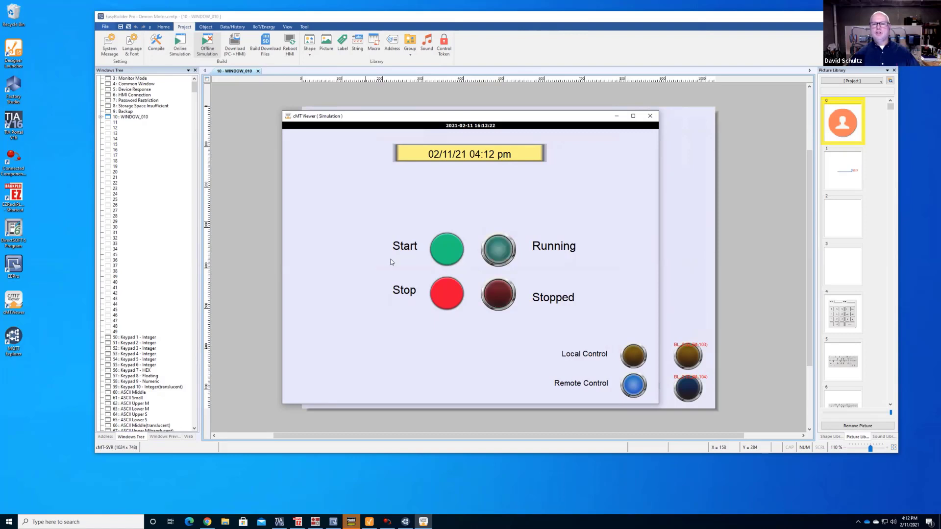
click(443, 290)
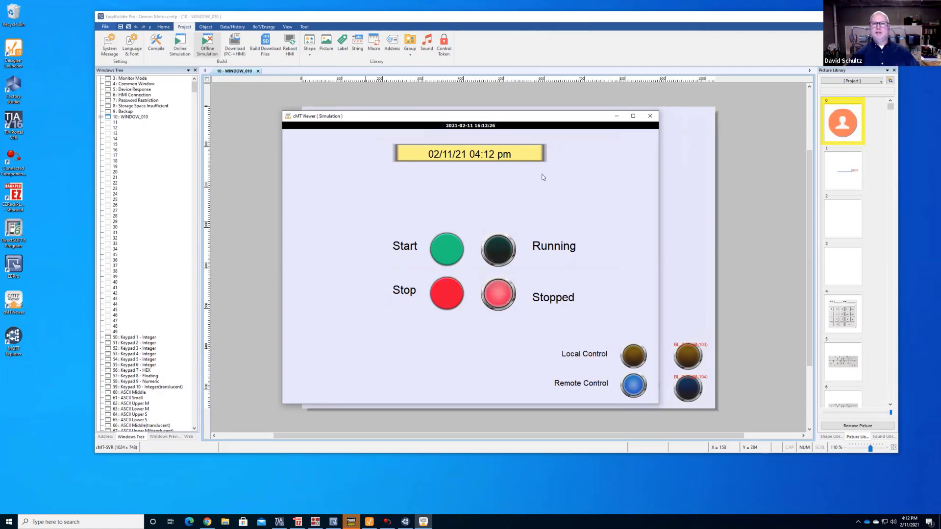
click(616, 118)
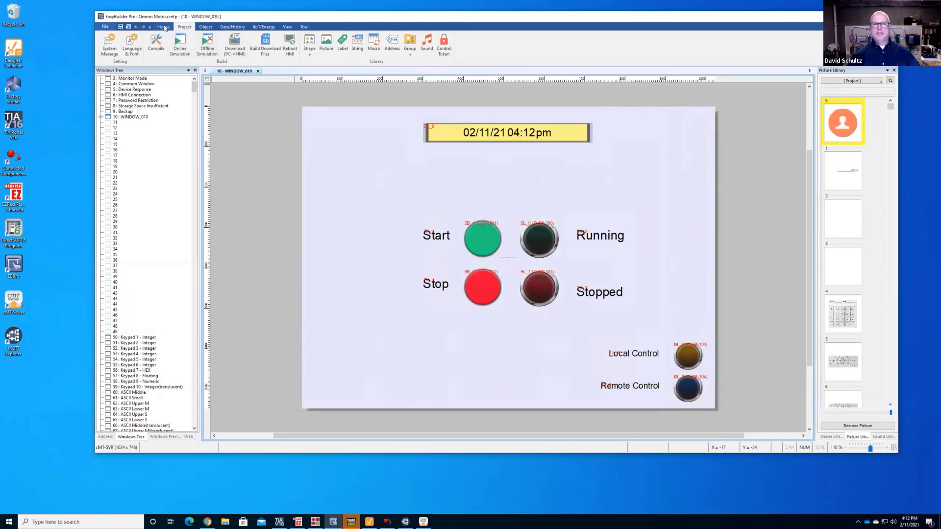
- Open the project's MQTT settings and review the Sparkplug B server properties without changing them
click(264, 27)
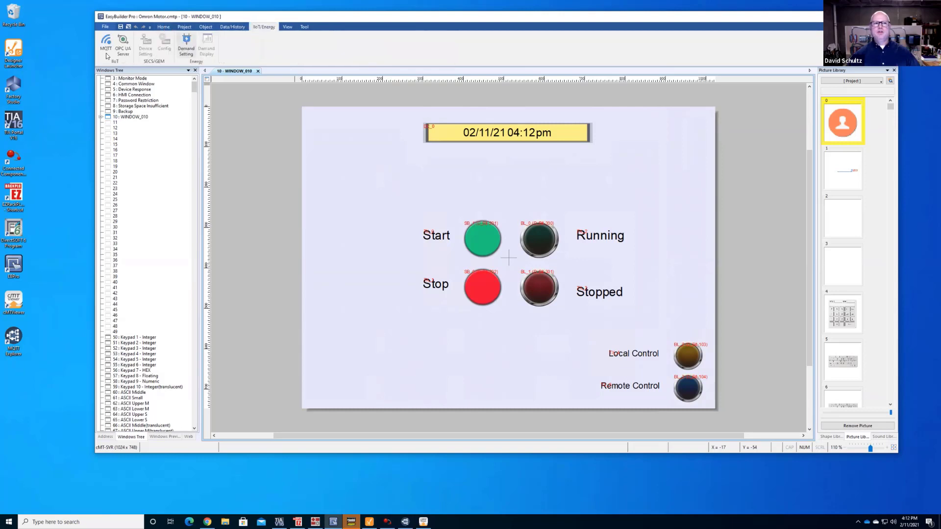
click(105, 45)
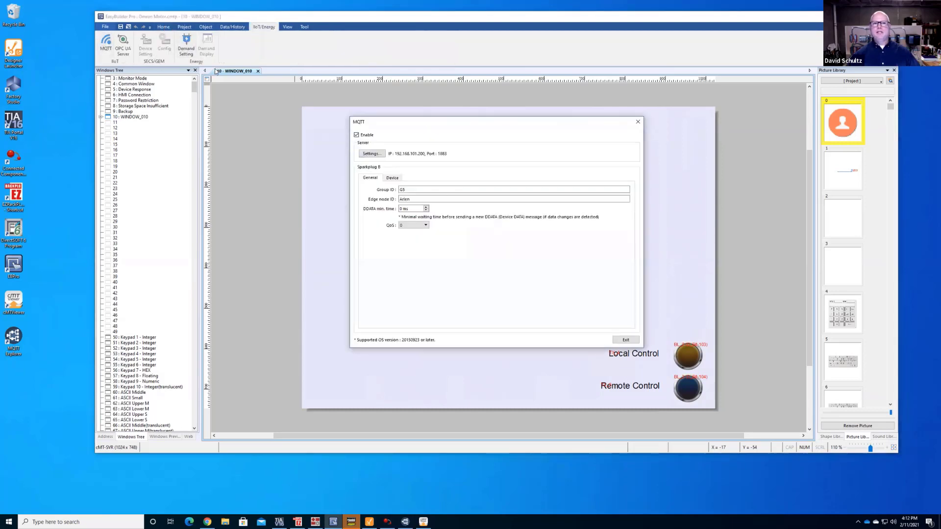
click(381, 155)
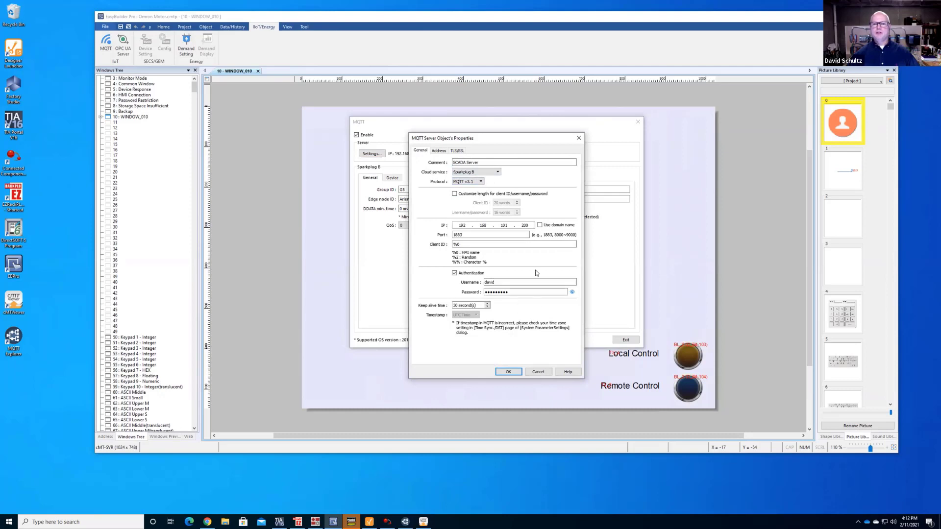
click(538, 372)
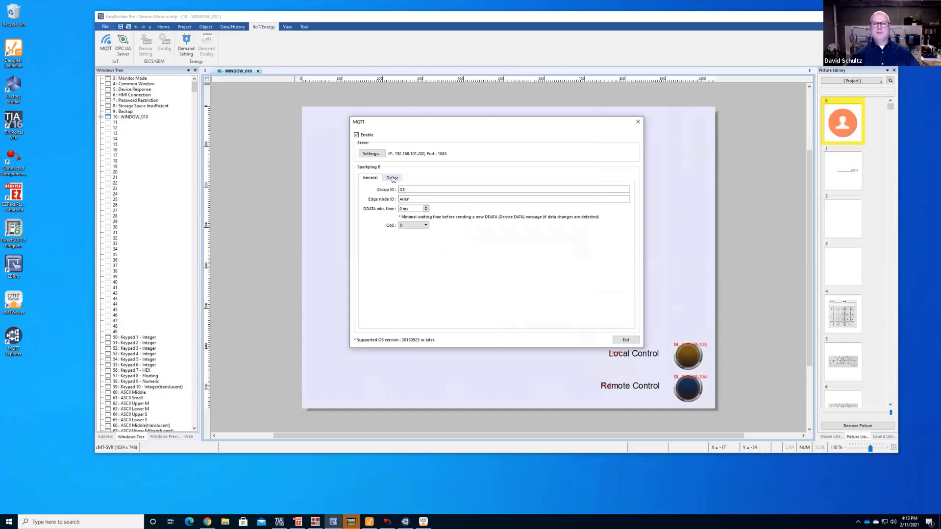
- Examine the Packaging device's Palletizer tags and addresses in the Sparkplug B device list, and close the MQTT settings
click(392, 178)
click(376, 214)
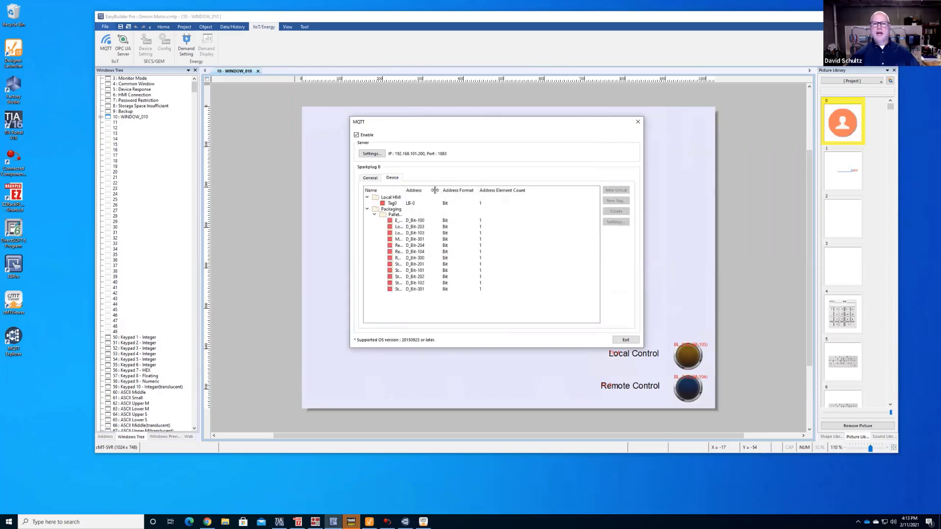
double_click(435, 191)
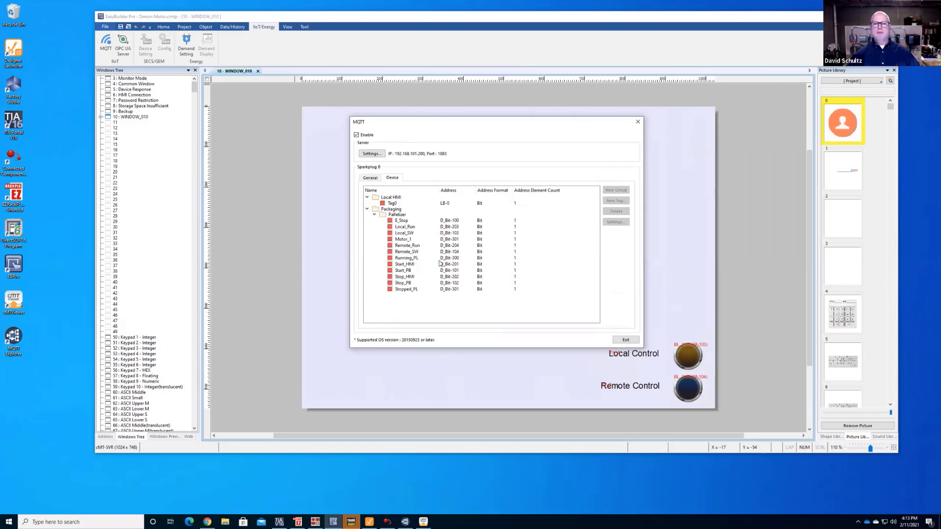
click(638, 121)
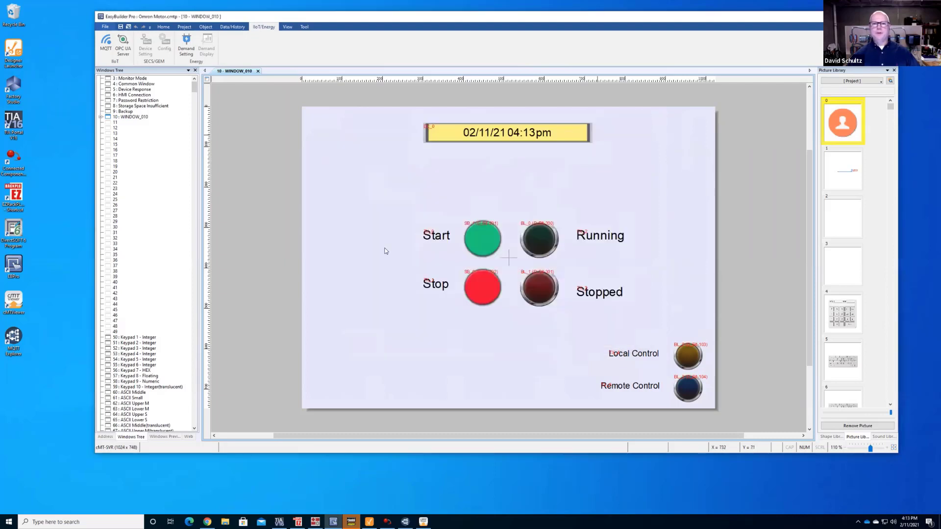
- Switch to Ignition Designer and expand Packaging > Palletizer under the Arlen edge node to view its tag values
click(386, 521)
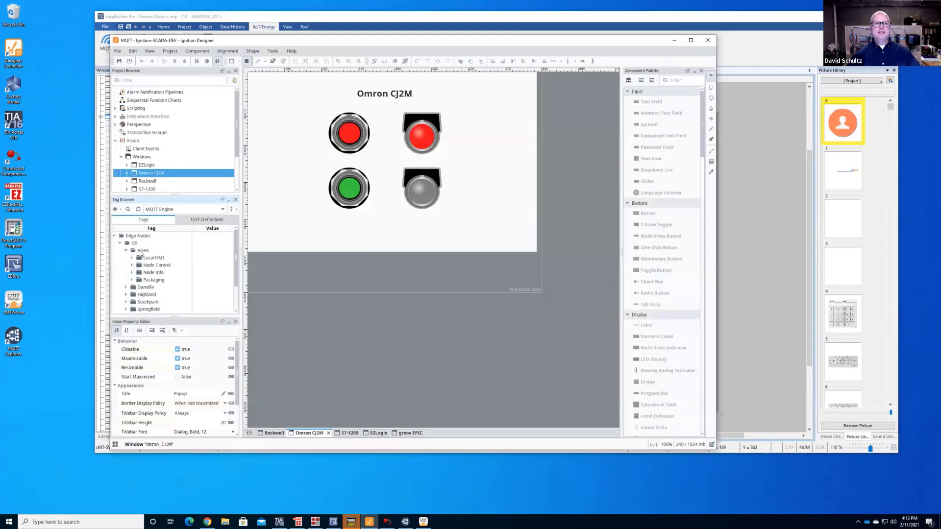
click(132, 280)
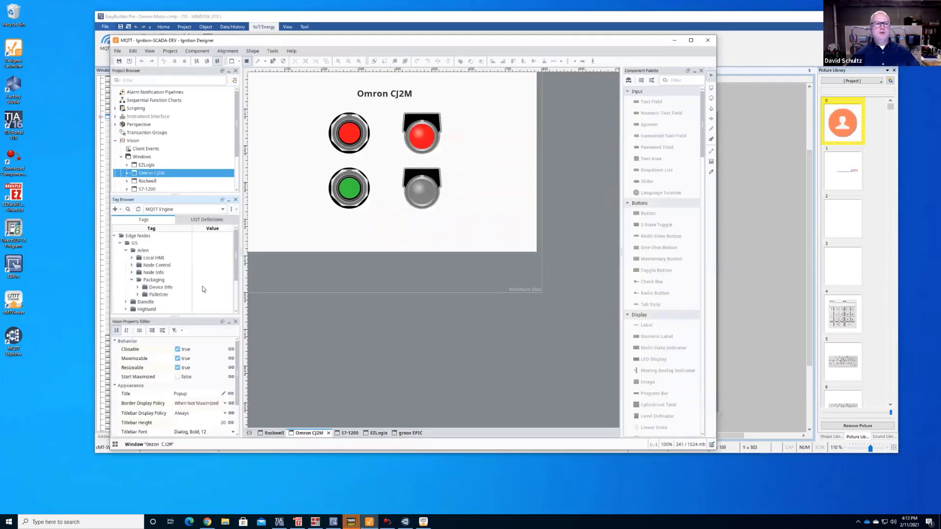
scroll(166, 269, down, 2)
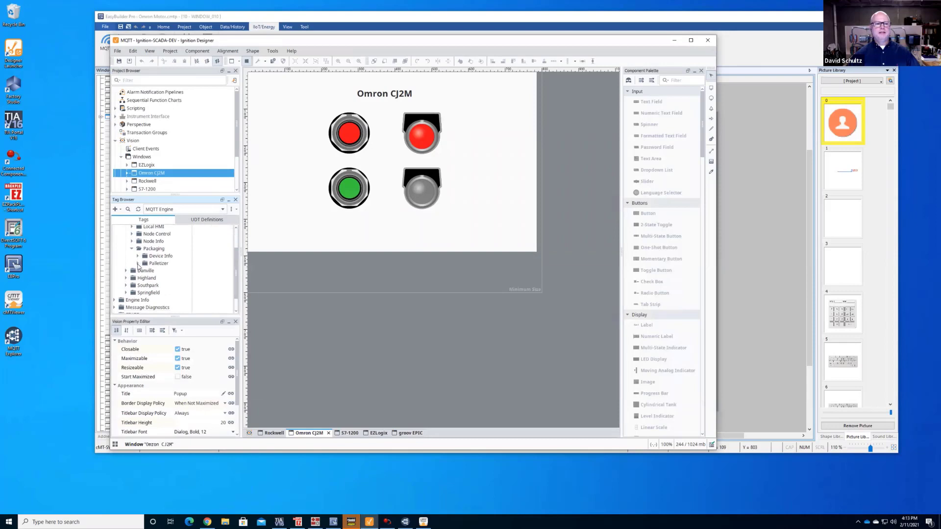
click(138, 264)
drag(235, 271, 234, 279)
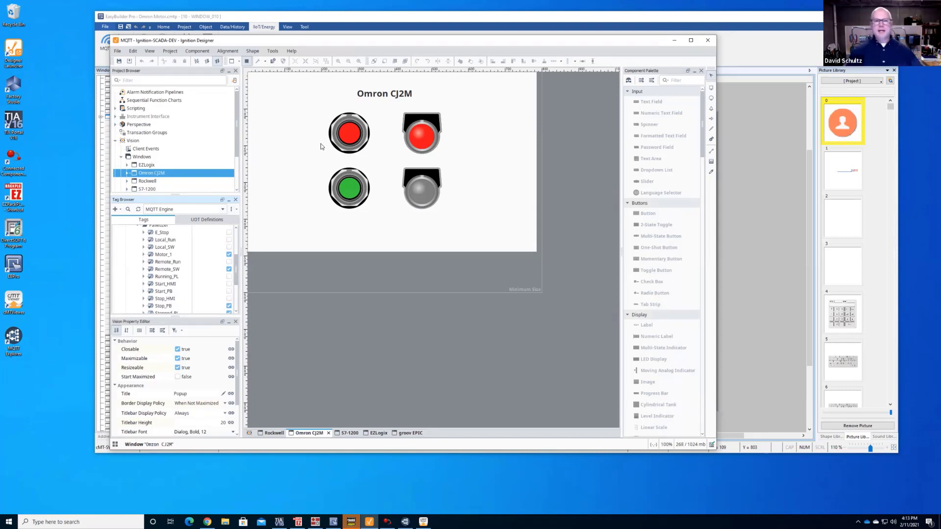
- Start the motor with the green button on the Omron CJ2M window and switch to CX-Programmer to check the ladder
click(354, 191)
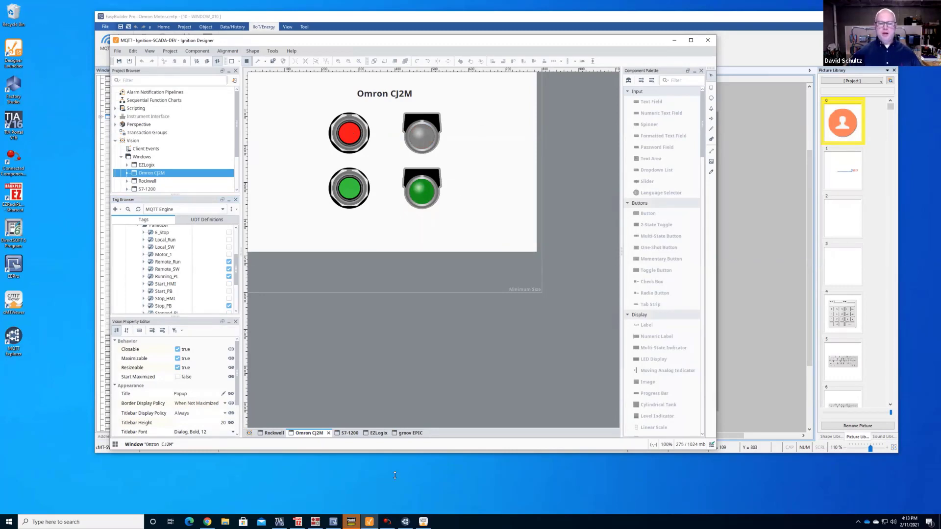
click(351, 522)
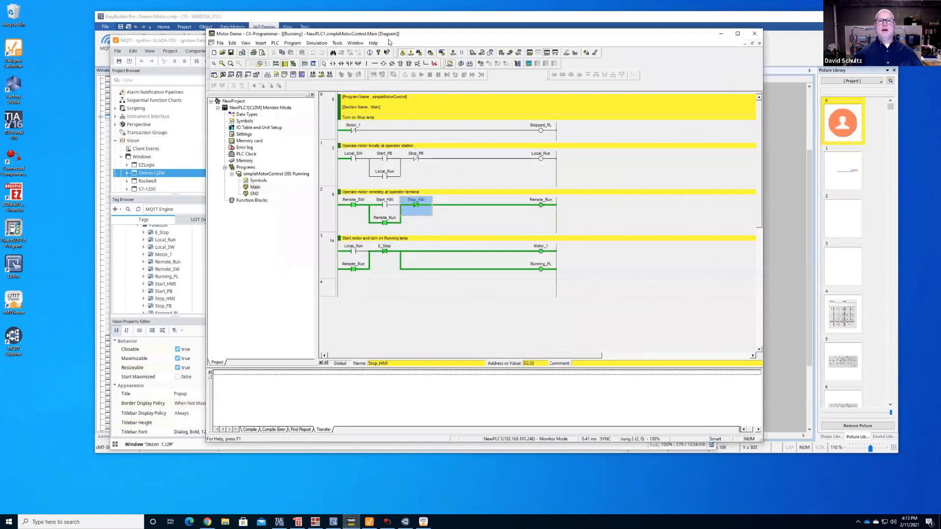
- Stop and restart the motor with the red and green buttons on Ignition's Omron CJ2M window, checking the stop in the CX-Programmer ladder
drag(401, 38, 514, 40)
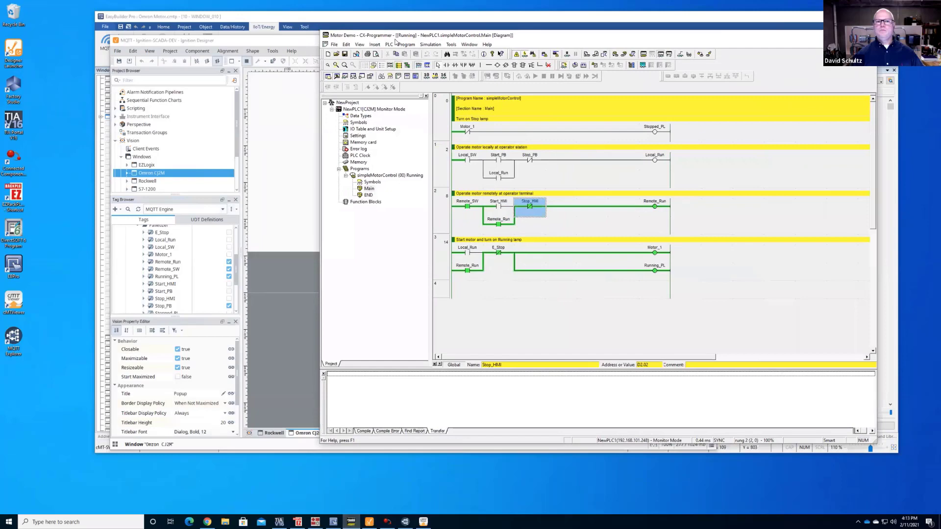
click(291, 35)
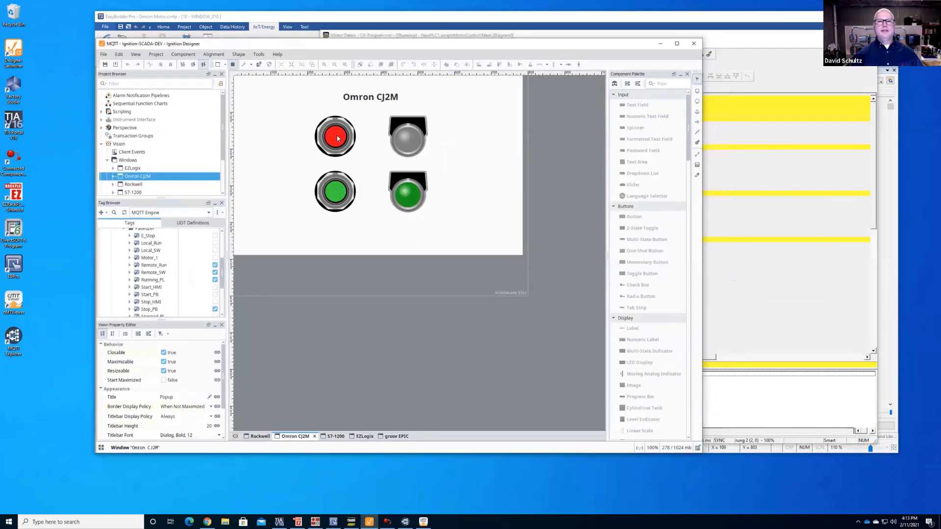
click(351, 522)
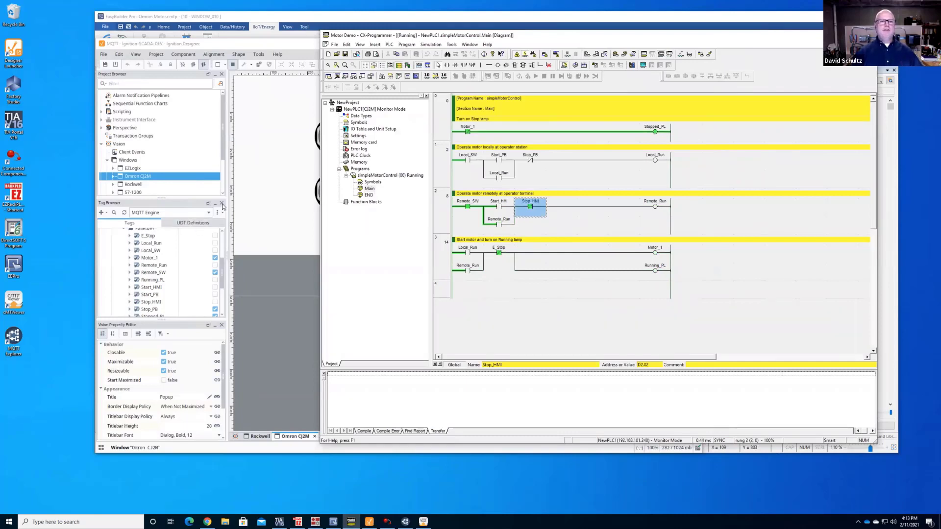
click(289, 124)
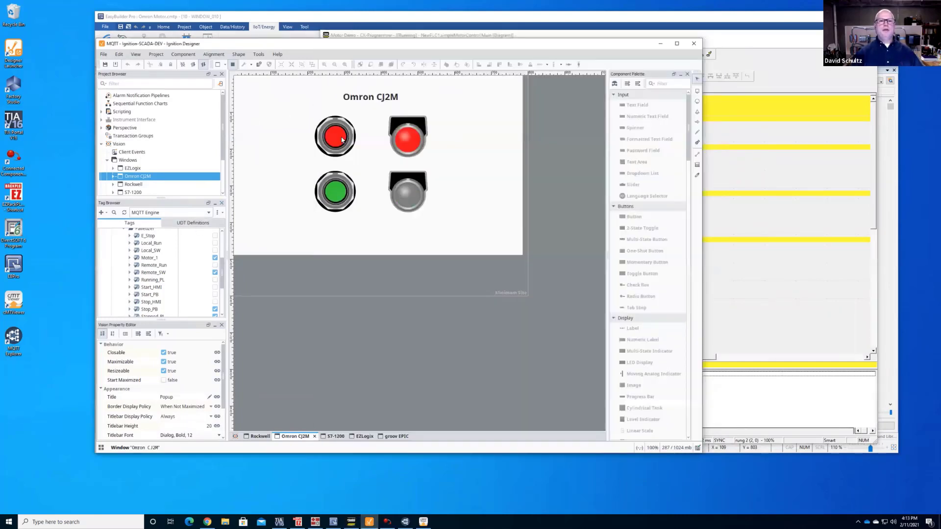
click(335, 194)
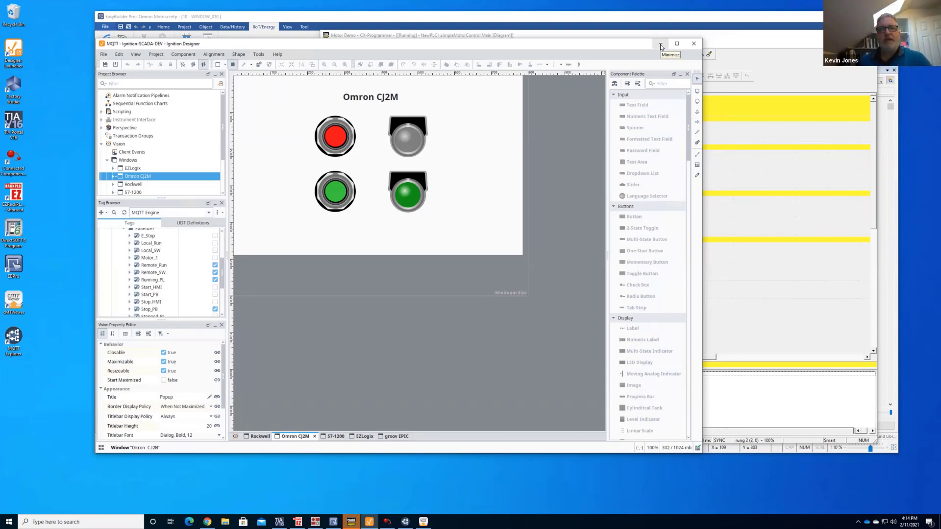
- Move the Ignition Designer window aside and minimize the CX-Programmer and EasyBuilder Pro windows
drag(626, 45, 589, 43)
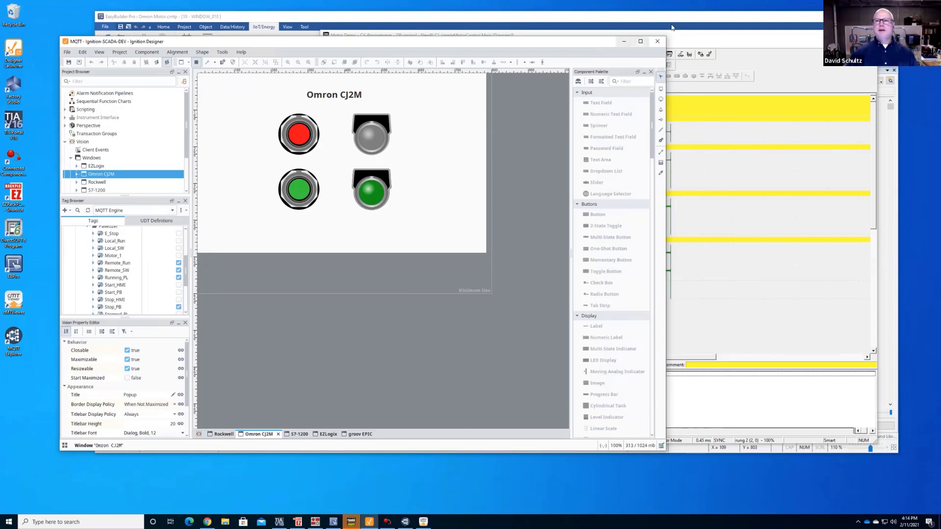
click(719, 38)
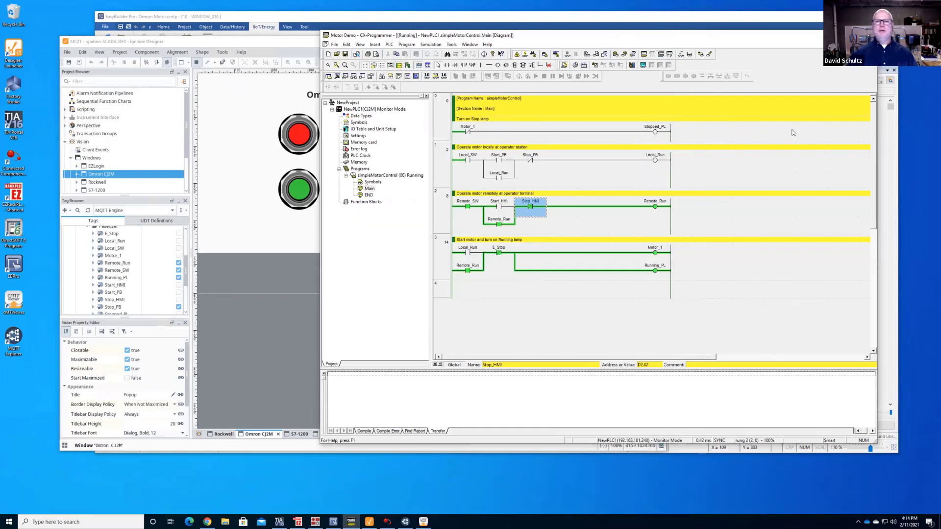
click(839, 34)
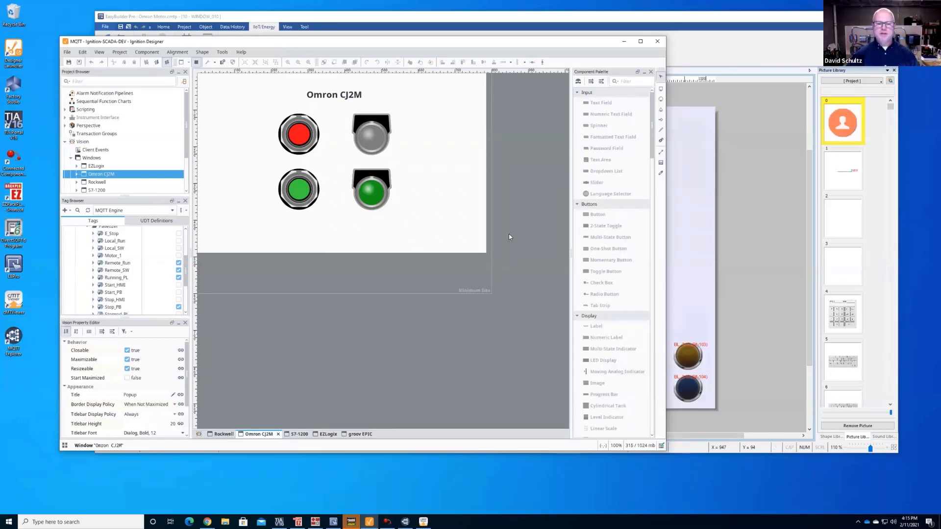
click(710, 21)
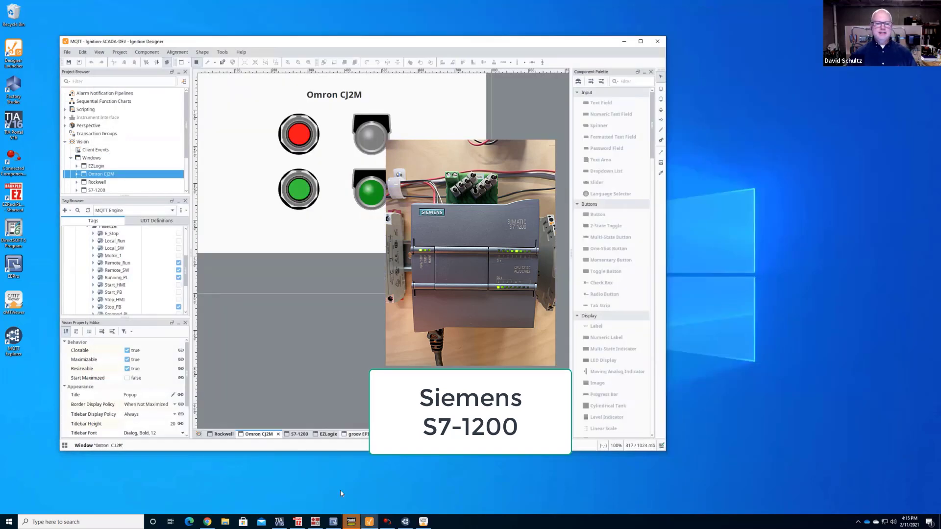
- Switch to TIA Portal and modify the Start_HMI operand in Network 3 of Main [OB1] to 1
click(278, 522)
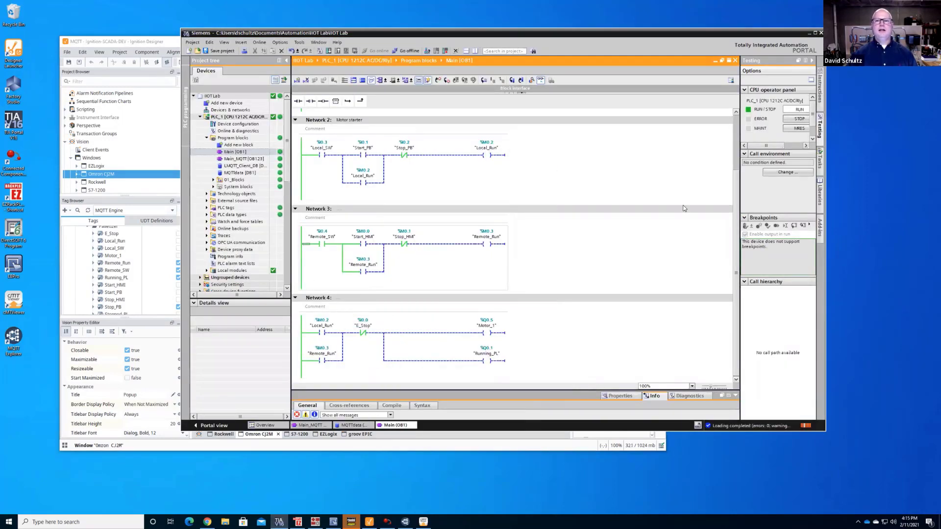
mouse_move(735, 200)
mouse_down()
mouse_move(734, 155)
mouse_move(733, 214)
mouse_up()
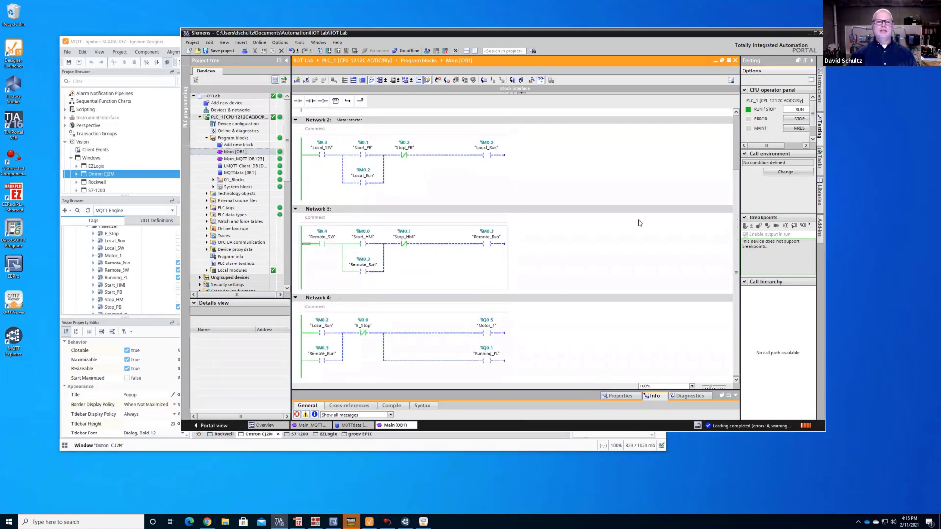
click(324, 244)
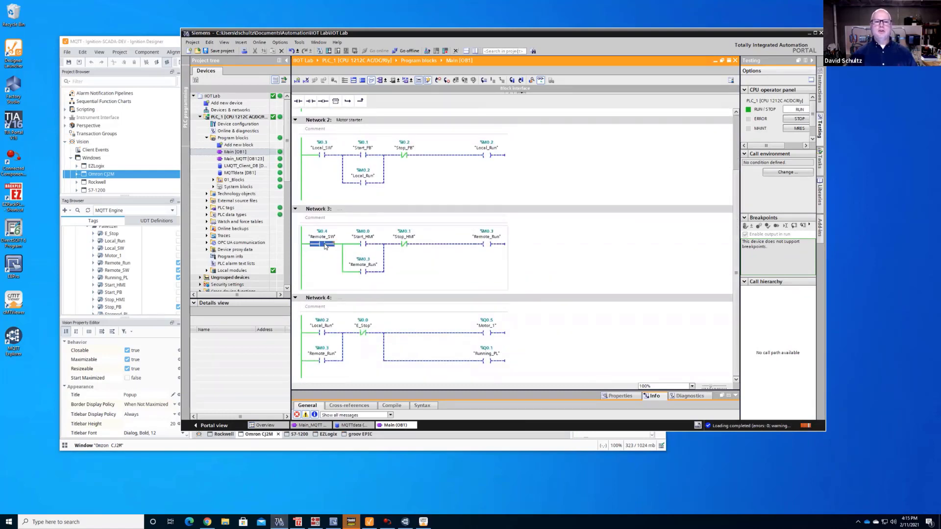
click(365, 244)
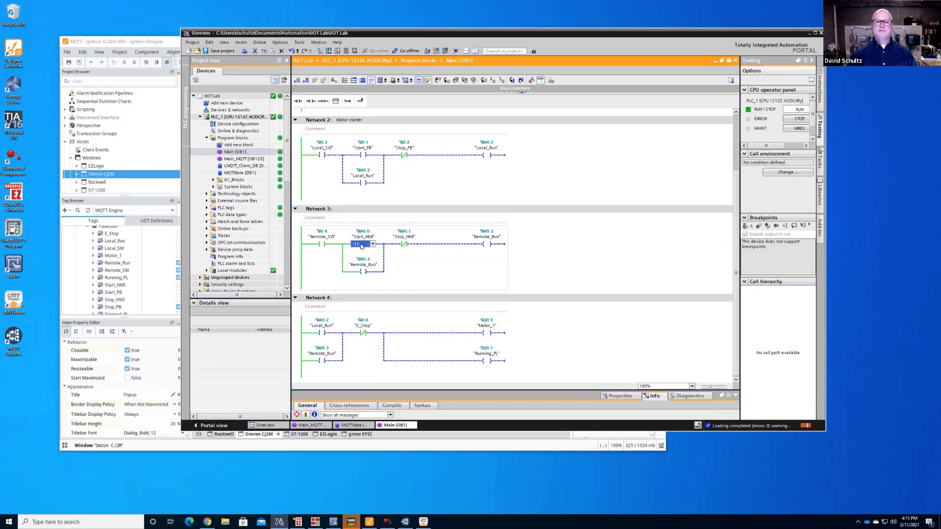
click(366, 238)
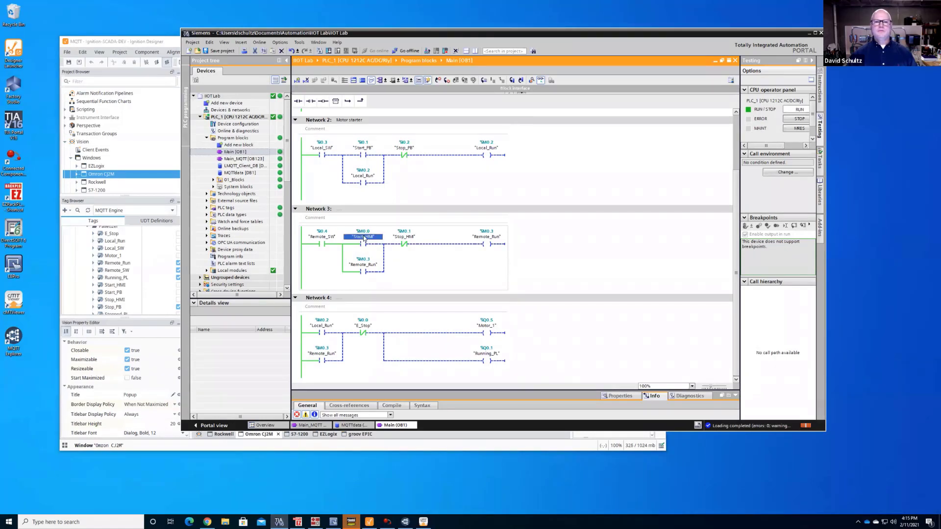
right_click(361, 238)
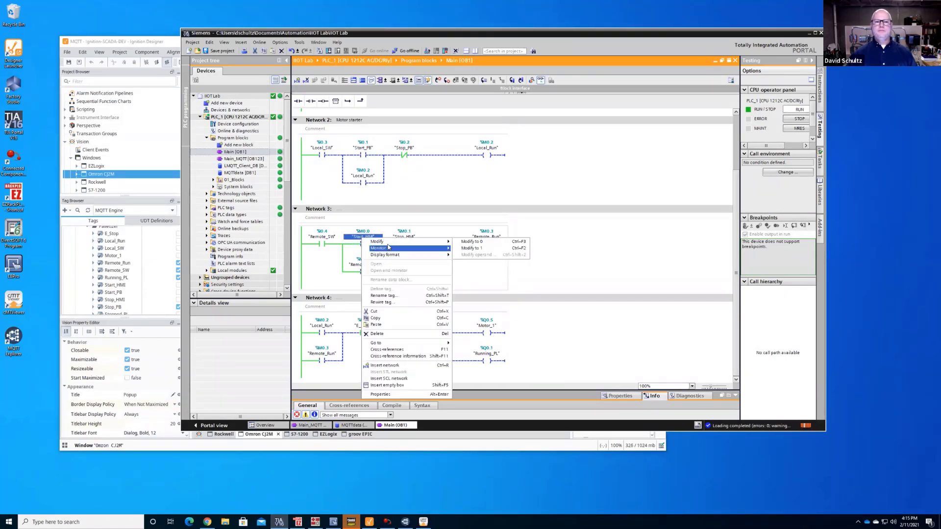
mouse_move(377, 242)
click(476, 249)
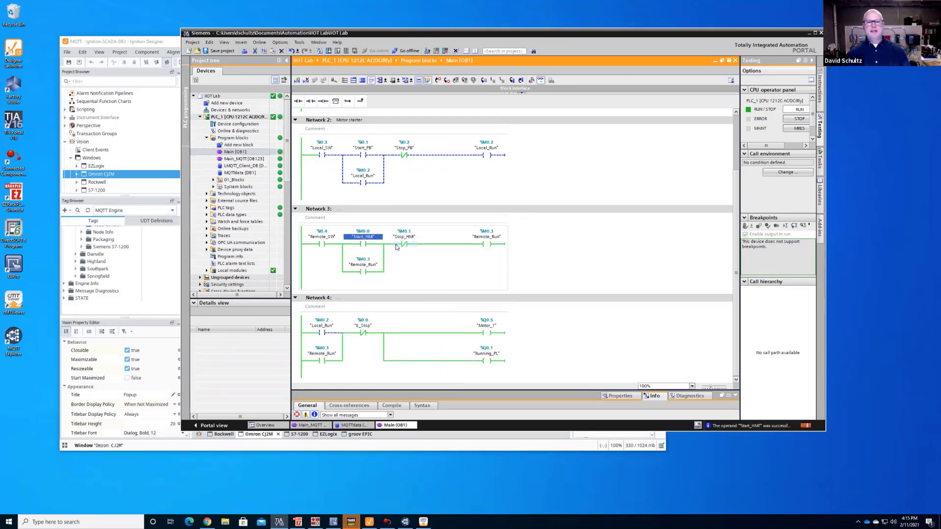
right_click(368, 243)
mouse_move(378, 253)
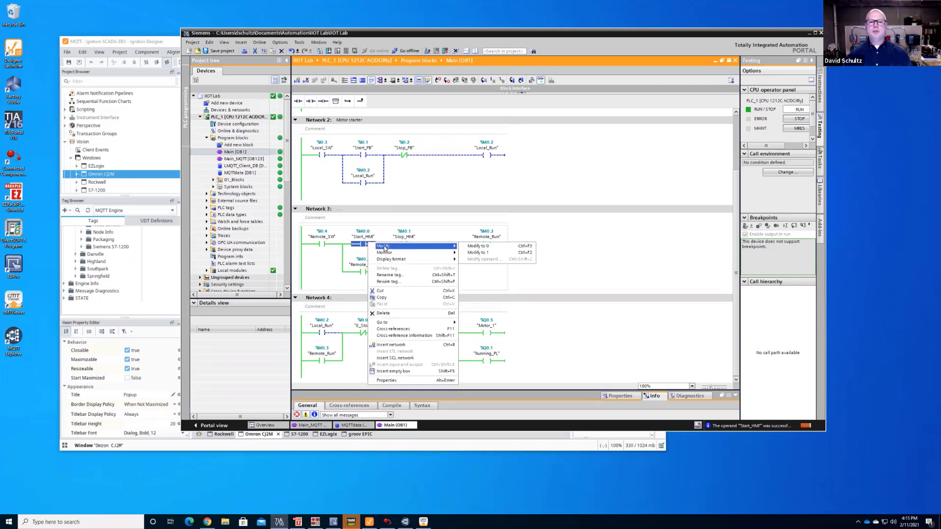
click(461, 252)
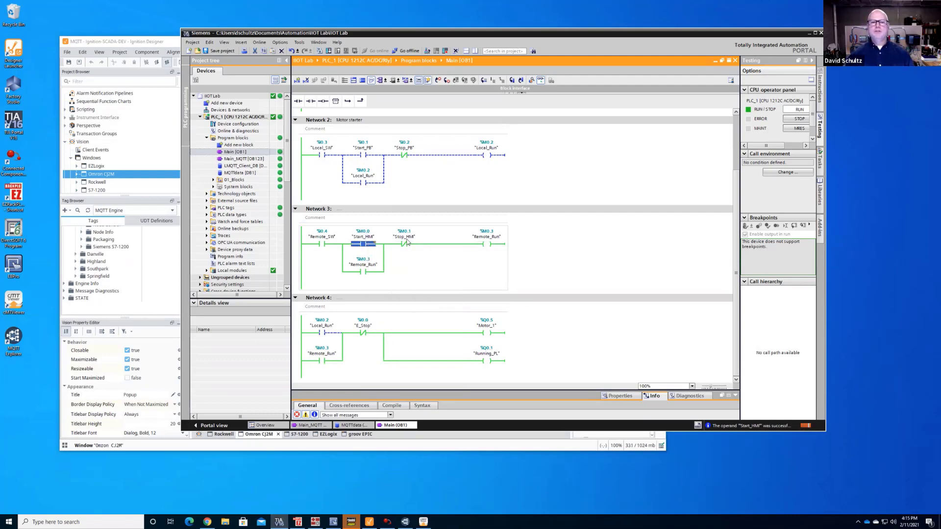
- Modify the Start_HMI operand in Network 3 back to 0
right_click(405, 244)
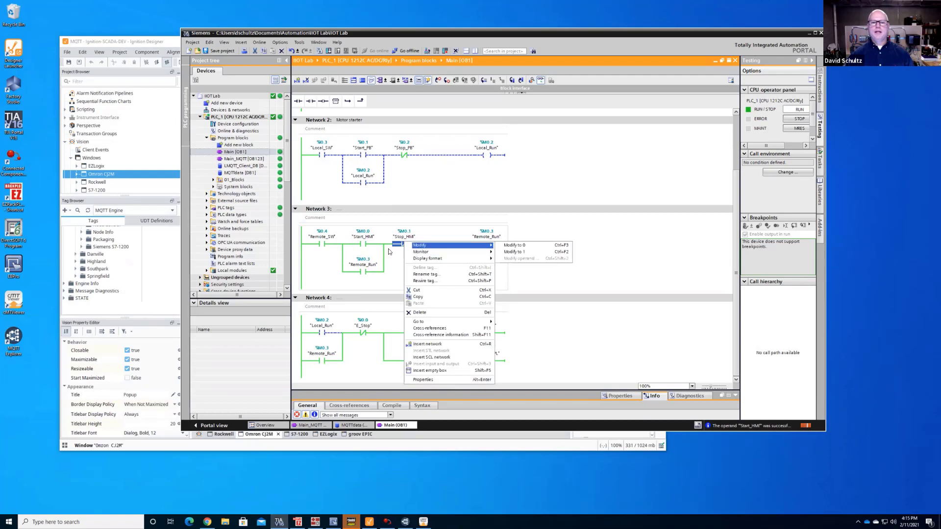
right_click(365, 245)
mouse_move(387, 247)
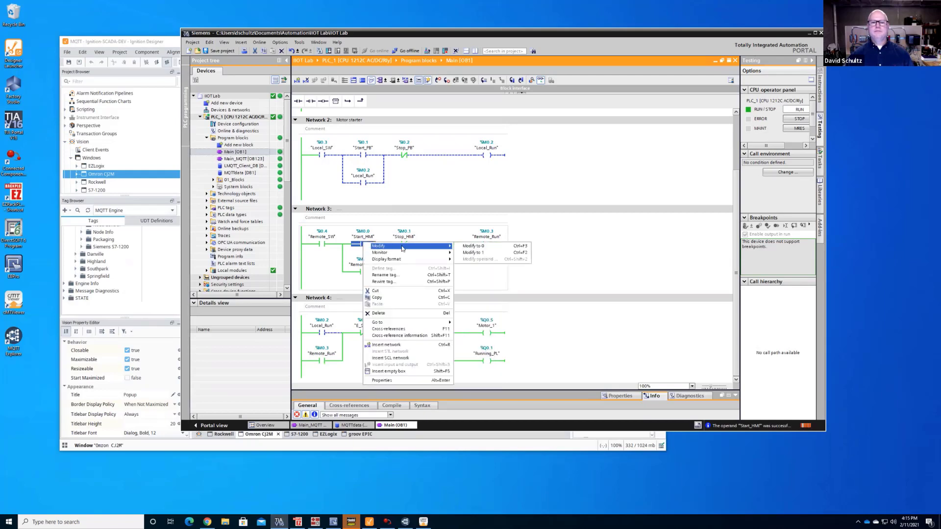
click(458, 249)
- Stop the motor by modifying the Stop_HMI operand in Network 3 to 1 and back to 0
click(405, 245)
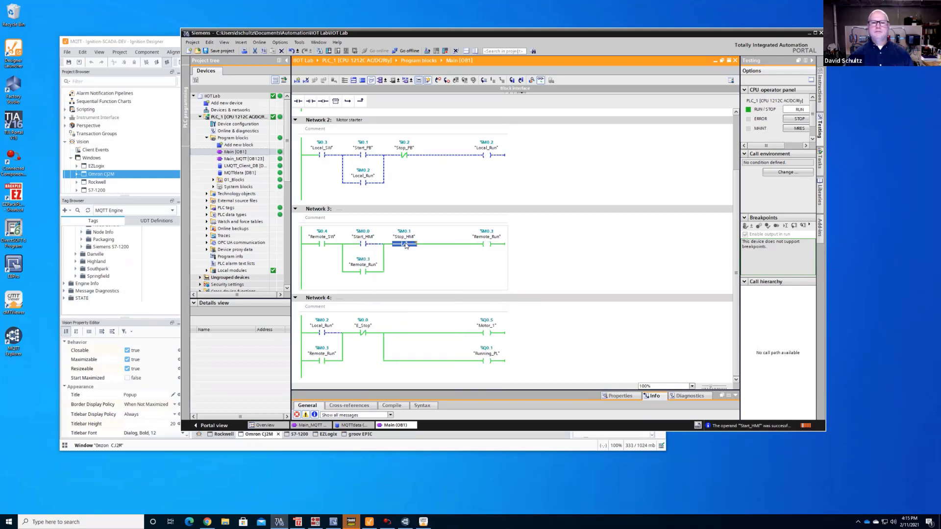
right_click(405, 244)
mouse_move(437, 254)
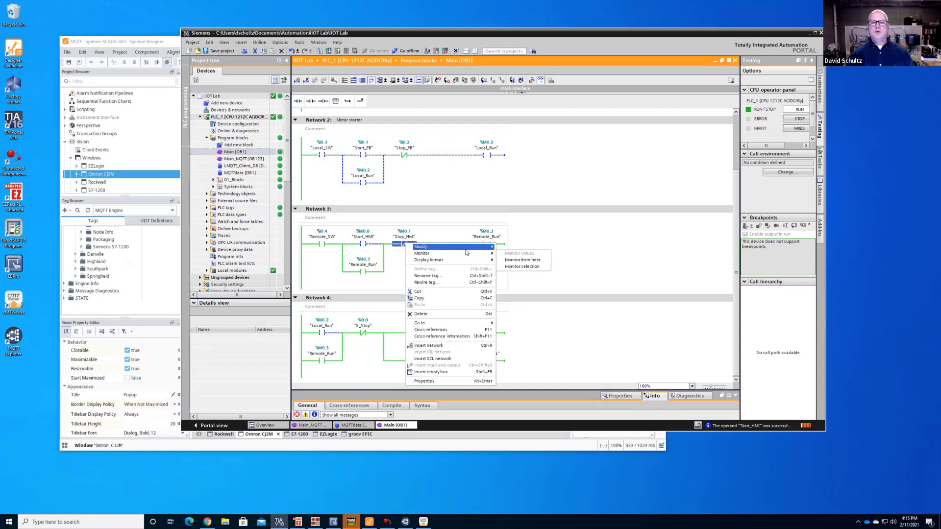
click(507, 253)
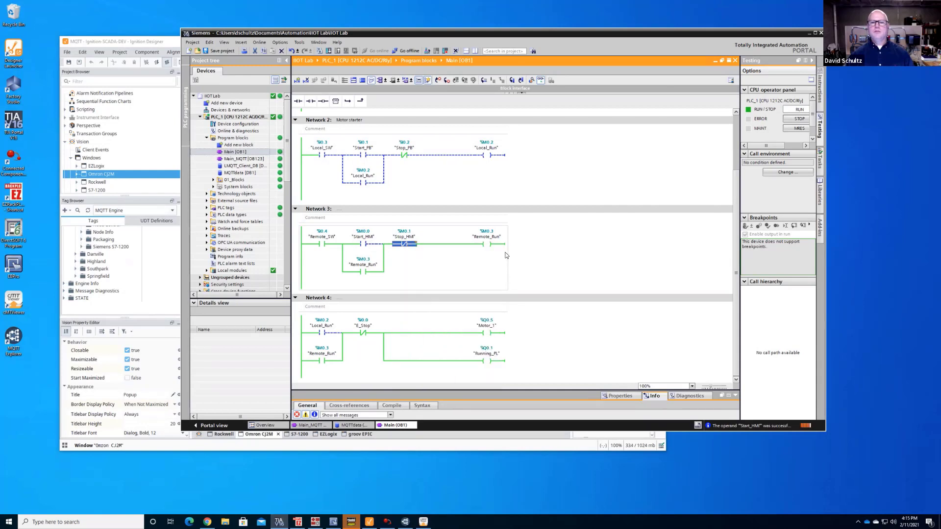
right_click(406, 243)
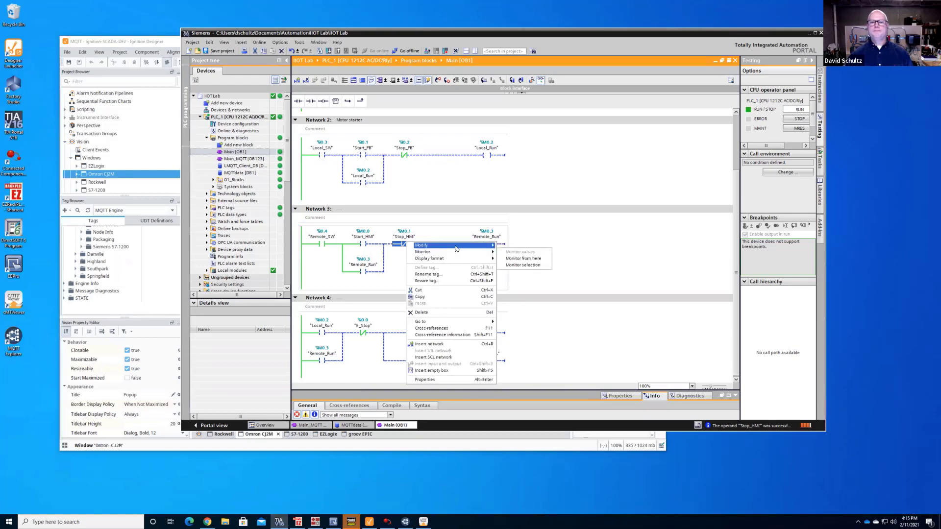
mouse_move(468, 248)
click(500, 246)
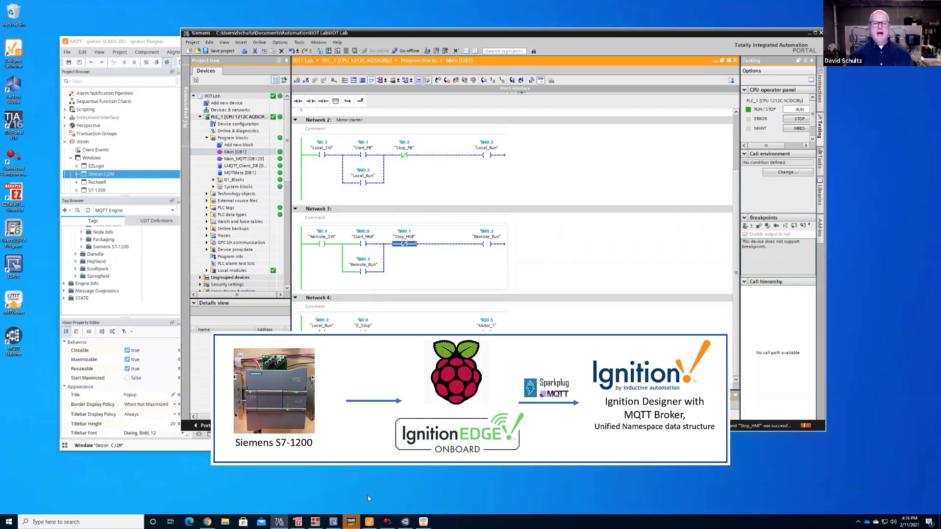
- Minimize TIA Portal and expand Danville > Coating > Line 1 > Motor in Ignition Designer's MQTT Engine tags to view the motor tags
drag(651, 35, 632, 31)
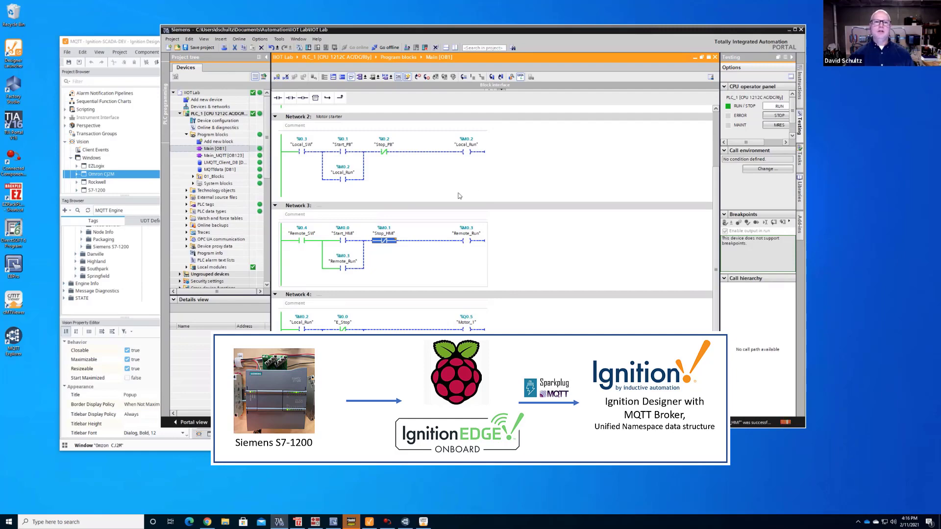
click(789, 30)
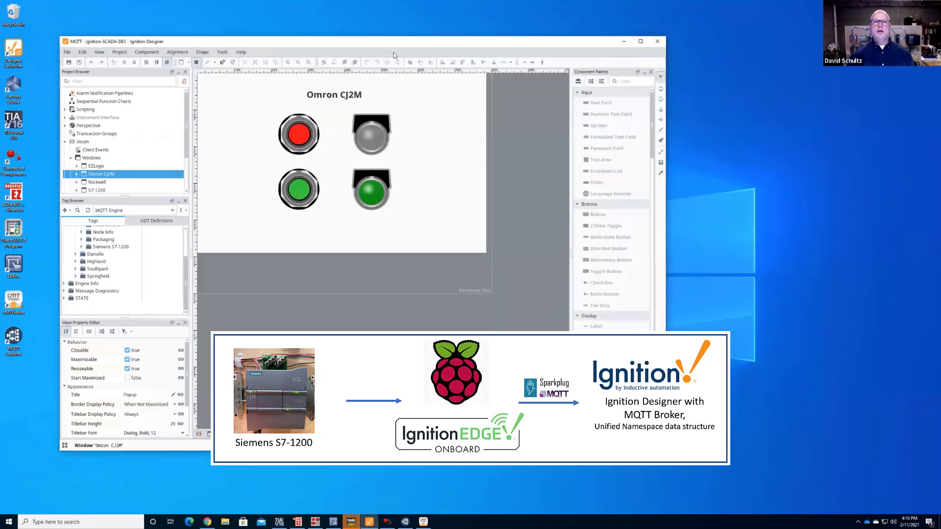
drag(399, 42, 472, 39)
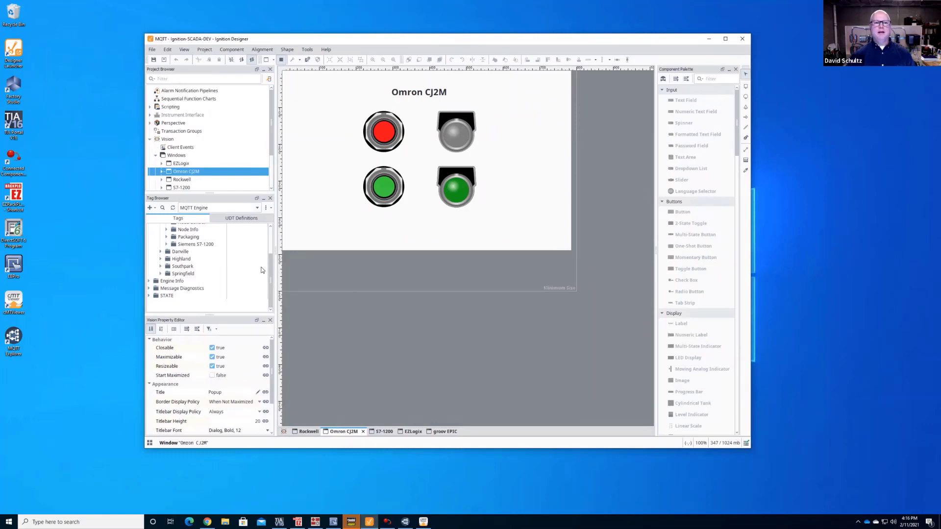
click(160, 252)
click(166, 259)
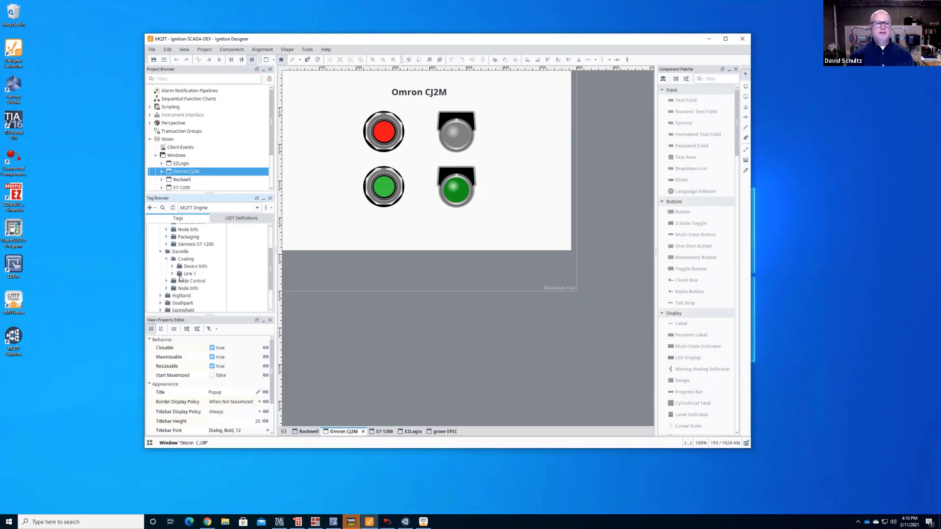
click(172, 273)
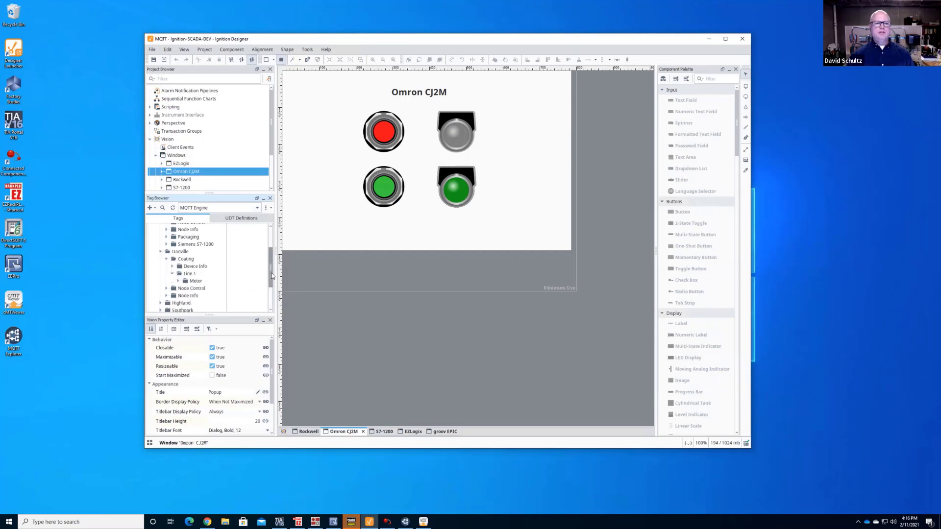
scroll(206, 276, down, 1)
click(178, 267)
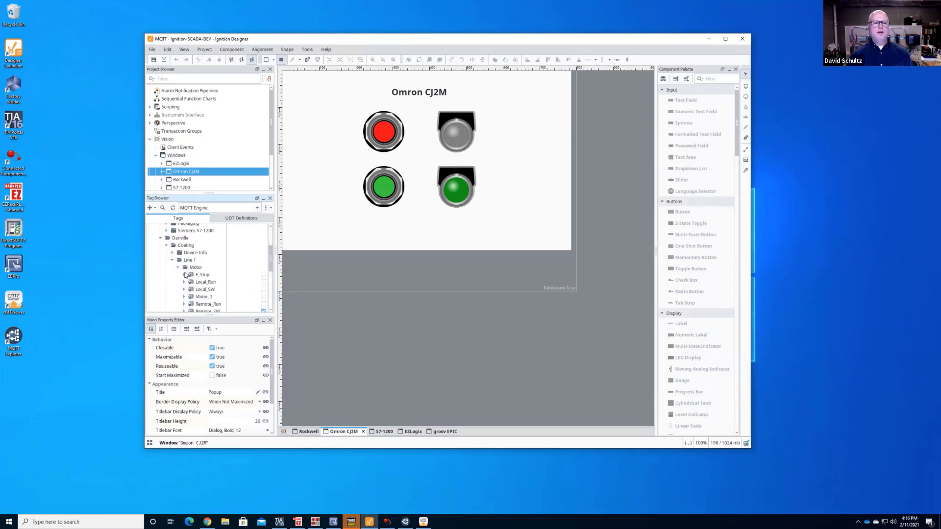
drag(272, 262, 271, 272)
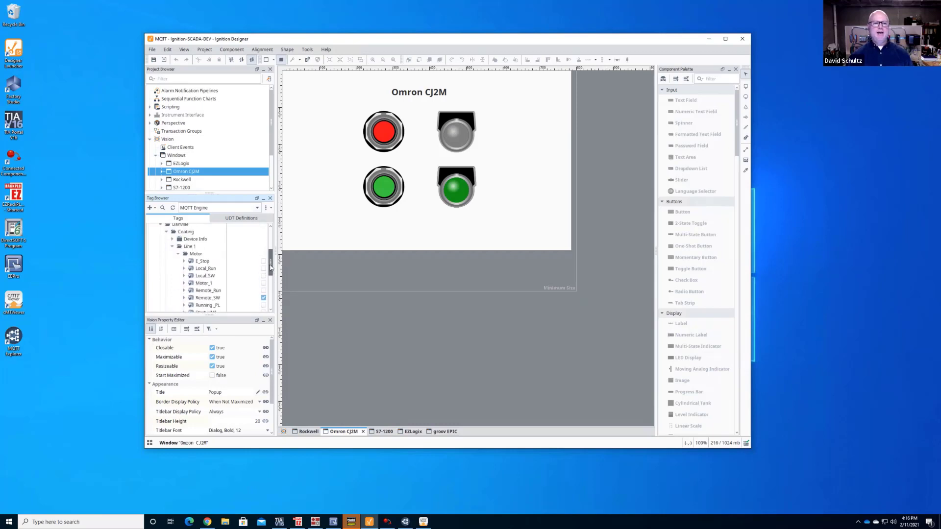
- Open the S7-1200 window in Ignition Designer and collapse the Line 1 tag folder under Danville > Coating
click(381, 431)
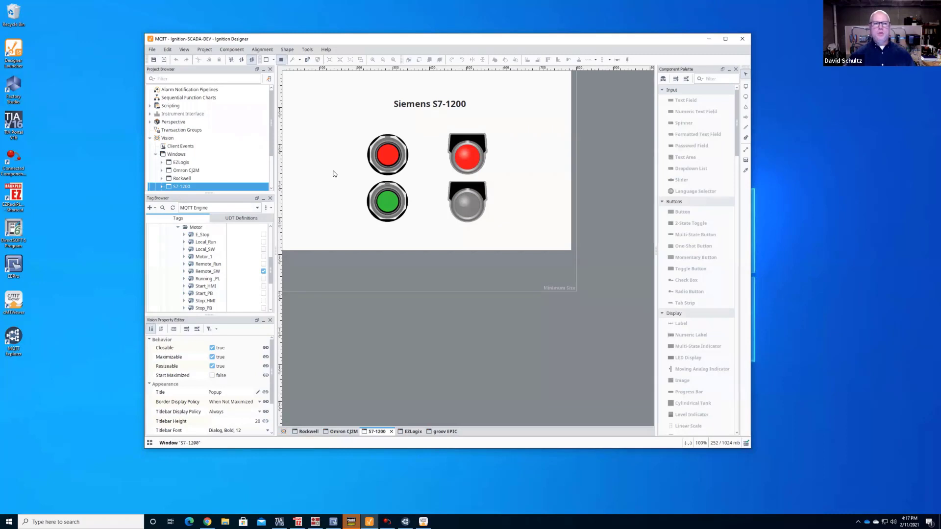
scroll(270, 269, up, 3)
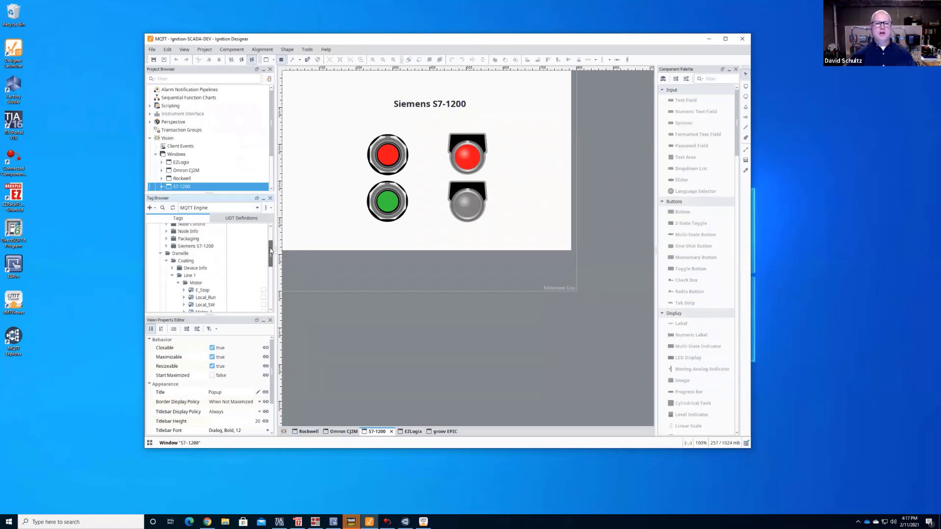
click(172, 275)
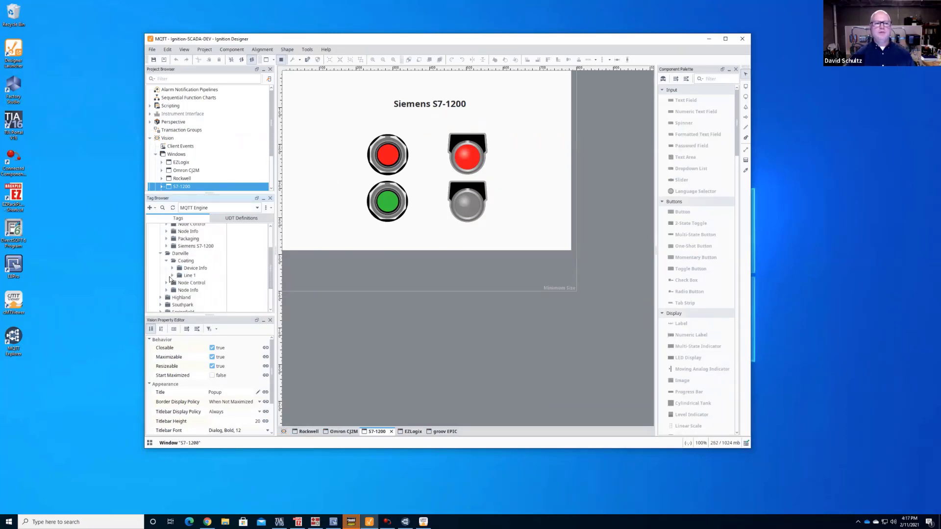
- Collapse the Danville folder in the MQTT Engine tags
click(160, 254)
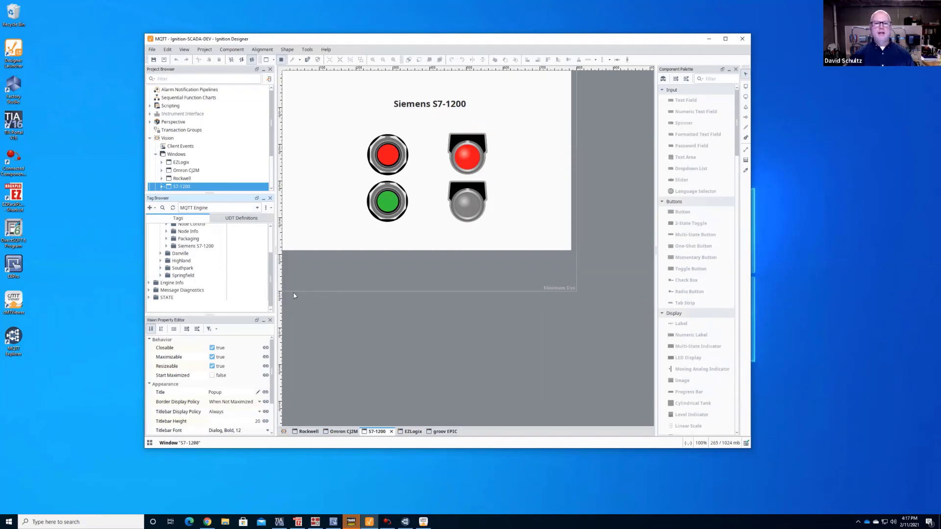
drag(271, 280, 272, 258)
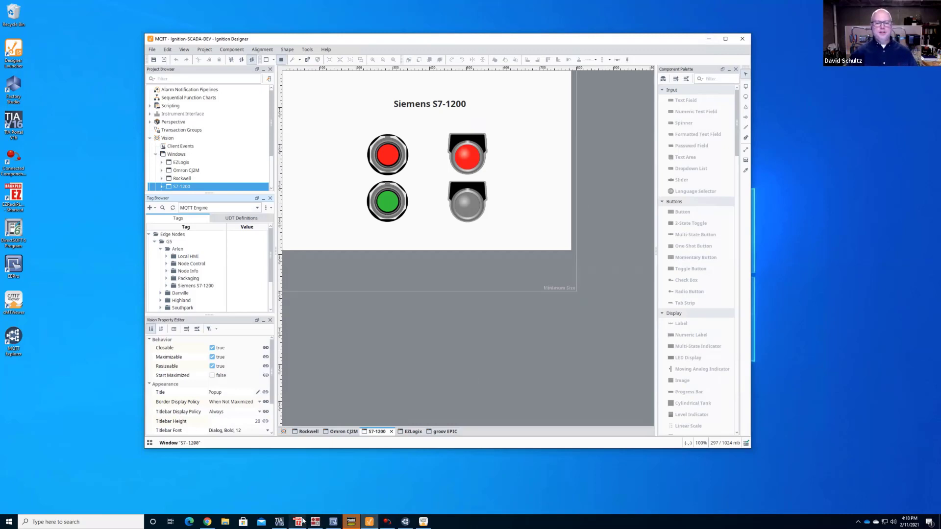
- Switch to EZRack PLC Designer Pro and put the Motor Control project's Main Logic into monitor mode
mouse_move(300, 521)
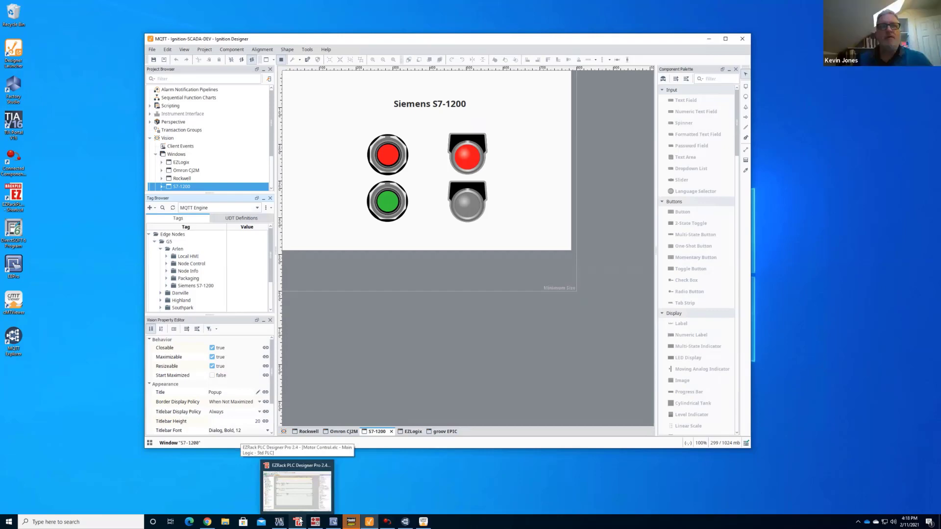
click(298, 521)
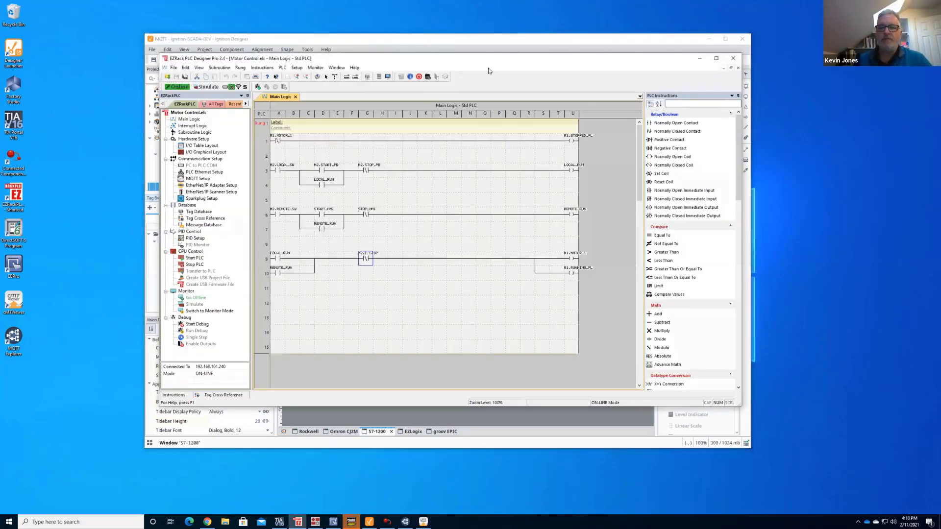
drag(467, 59, 476, 23)
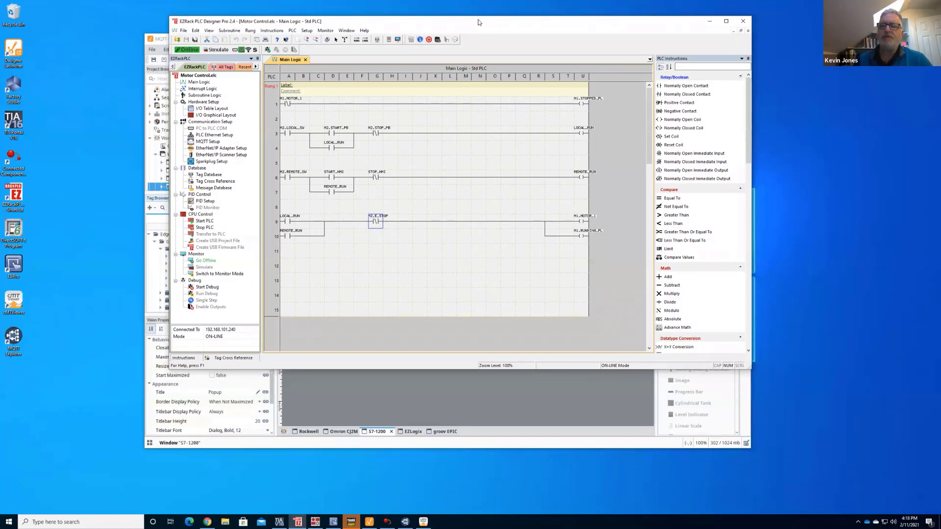
double_click(215, 273)
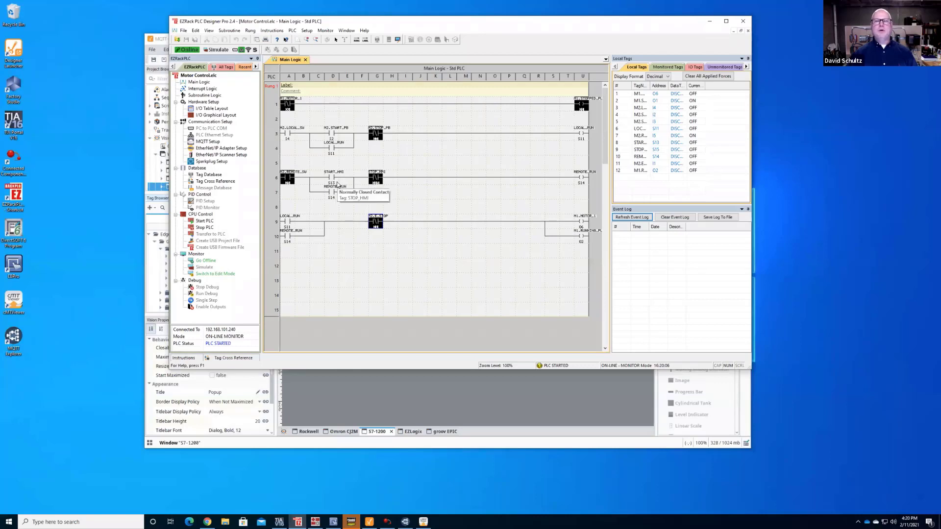
- Examine the general IDs, broker settings and published tags in Sparkplug Setup, enlarging the dialog before closing it
double_click(220, 162)
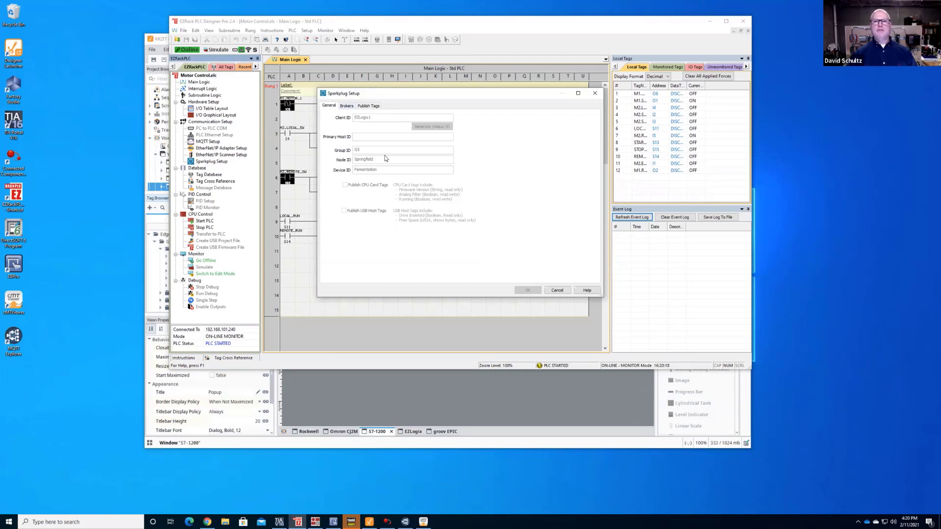
click(349, 106)
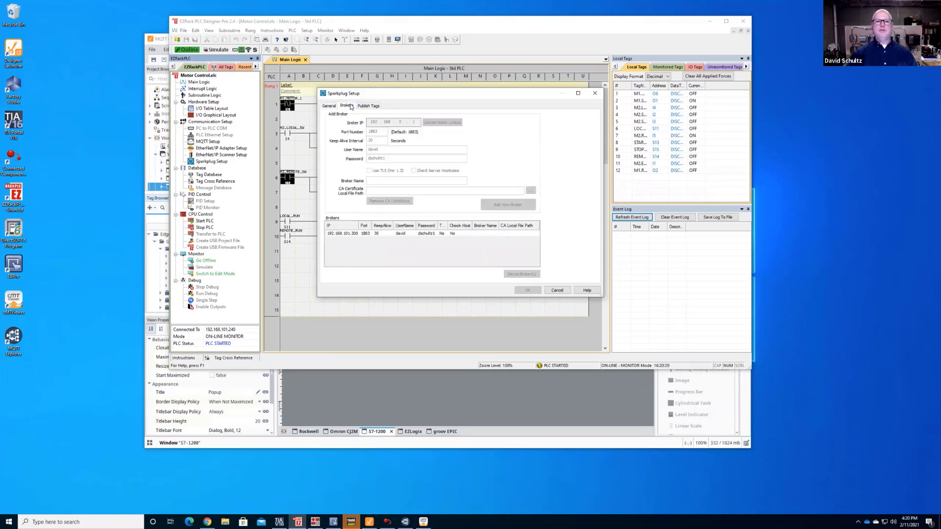
click(368, 105)
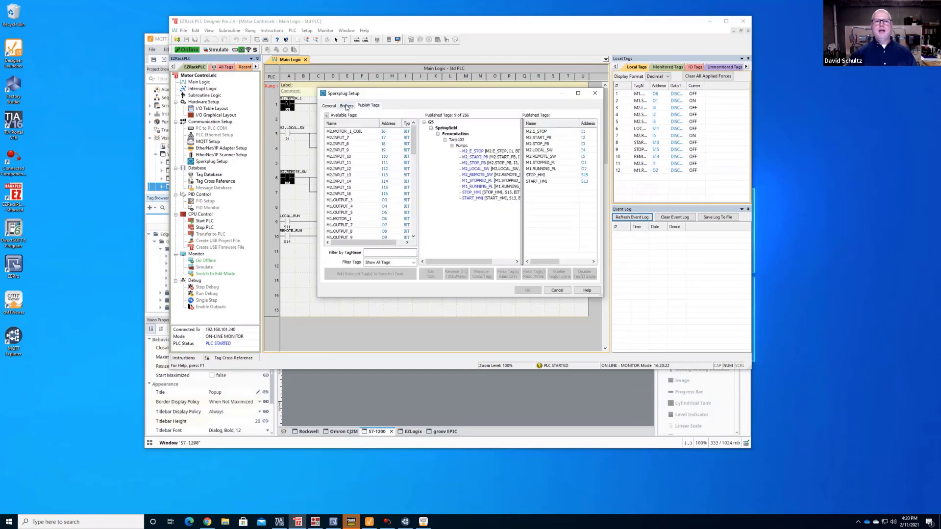
click(346, 107)
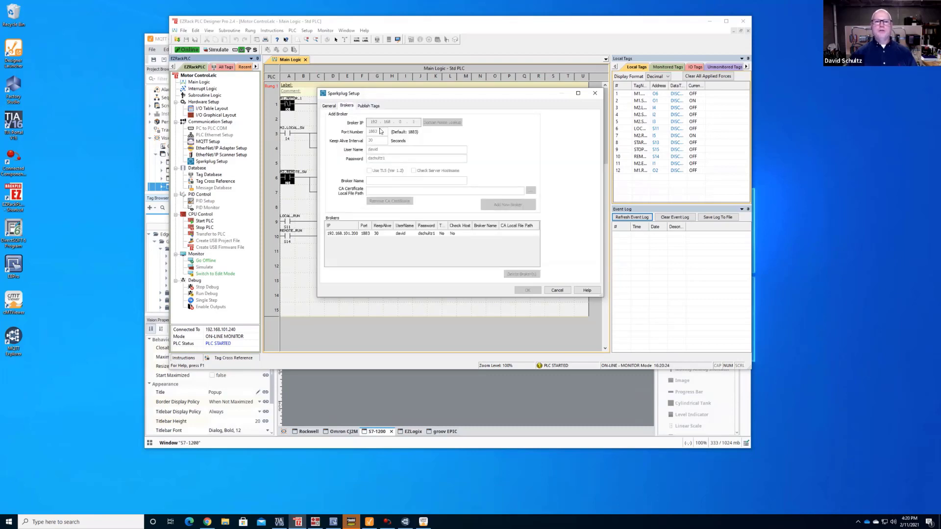
click(371, 107)
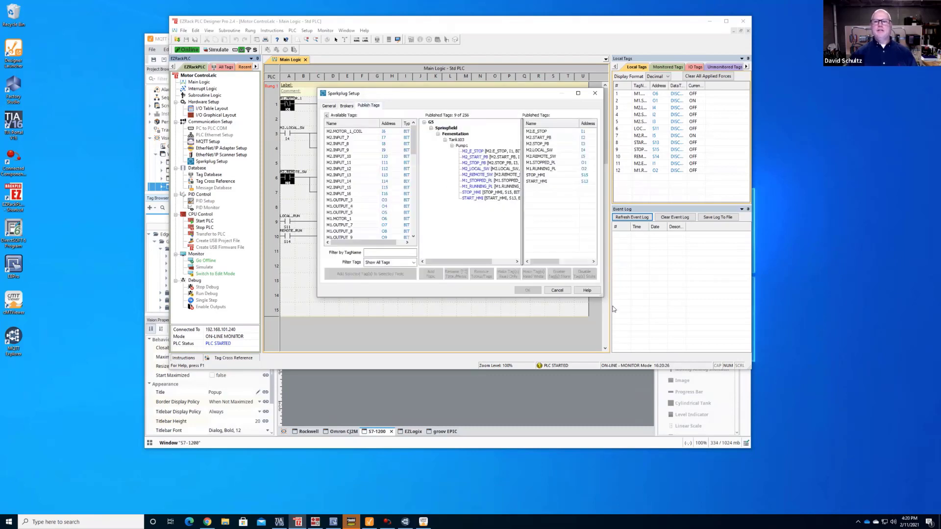
drag(612, 300, 712, 320)
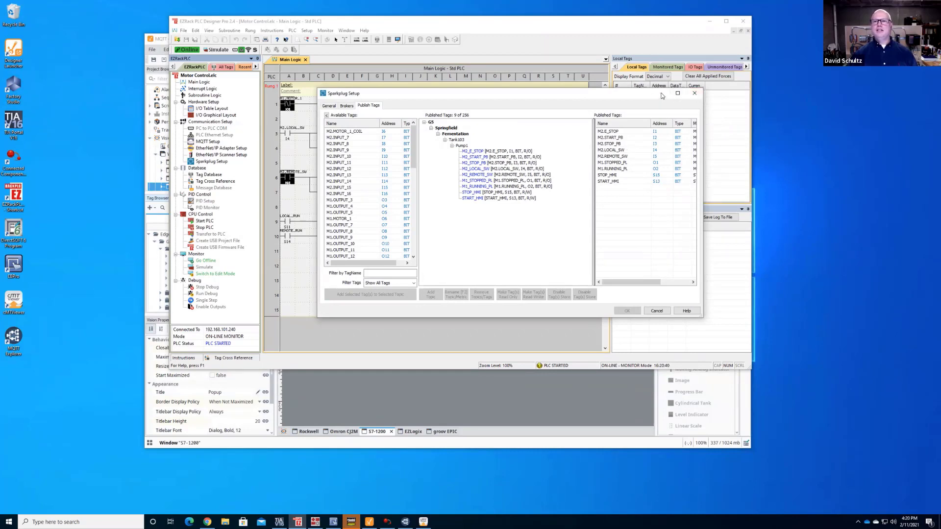
click(693, 94)
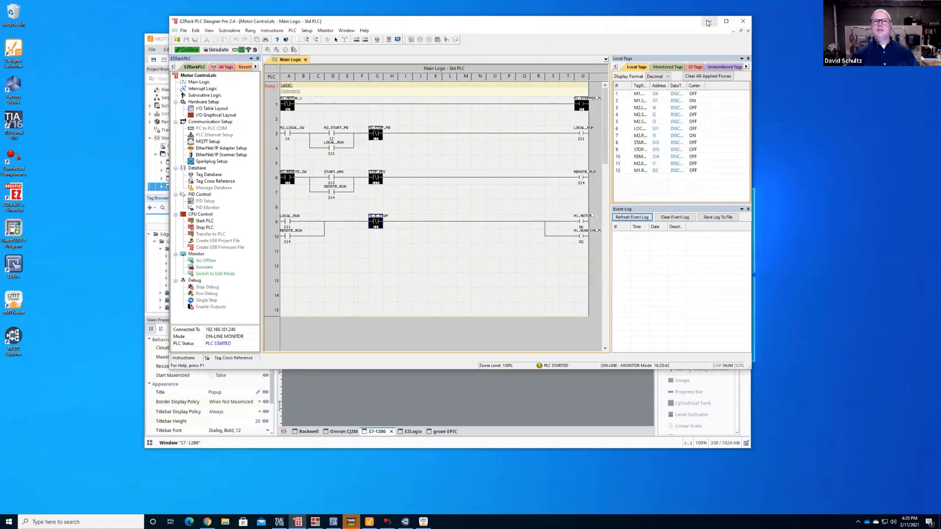
- Return to Ignition Designer, open the EZLogix window and expand the Springfield tags down to Tank103 > Pump1 to view the pump tags
click(708, 23)
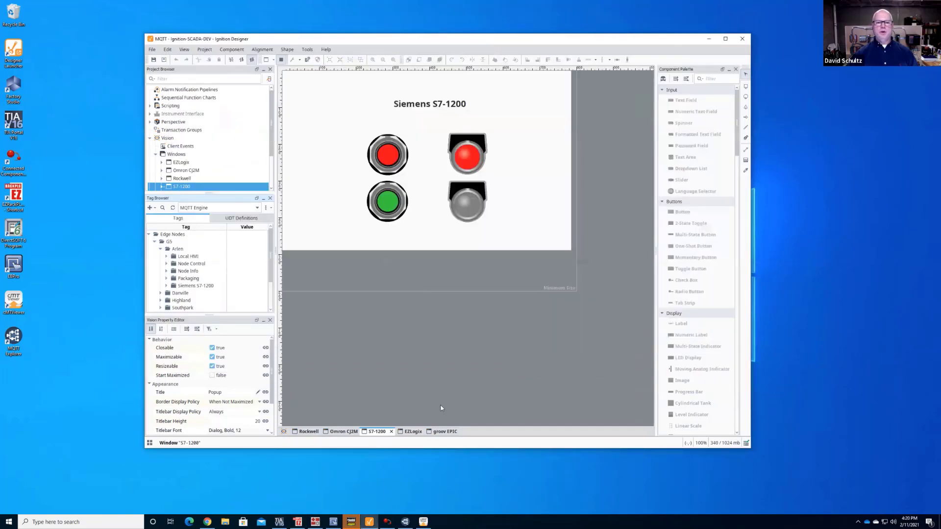
click(416, 432)
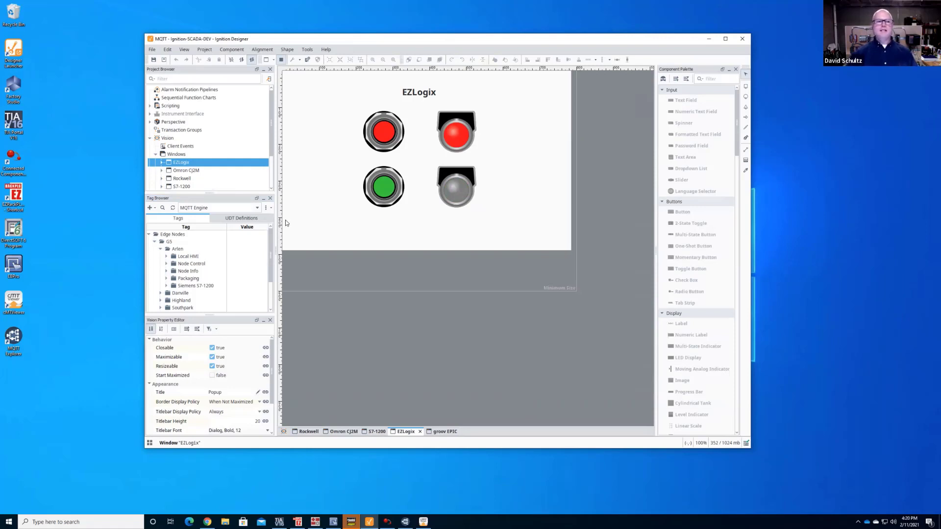
click(160, 249)
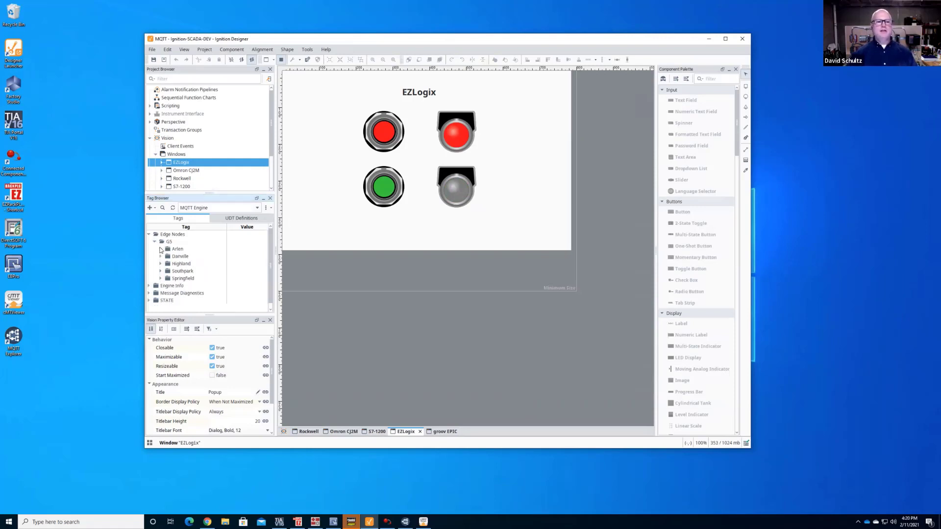
click(161, 278)
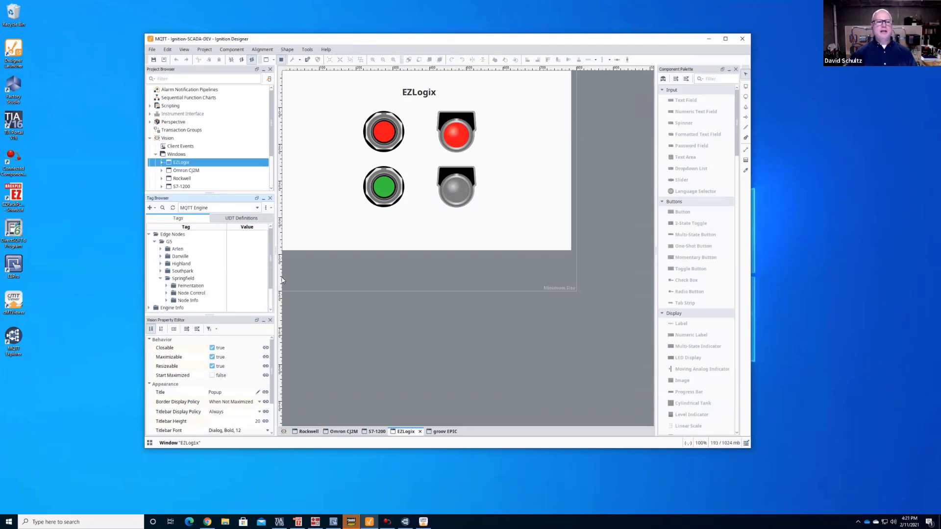
scroll(270, 265, down, 1)
click(167, 269)
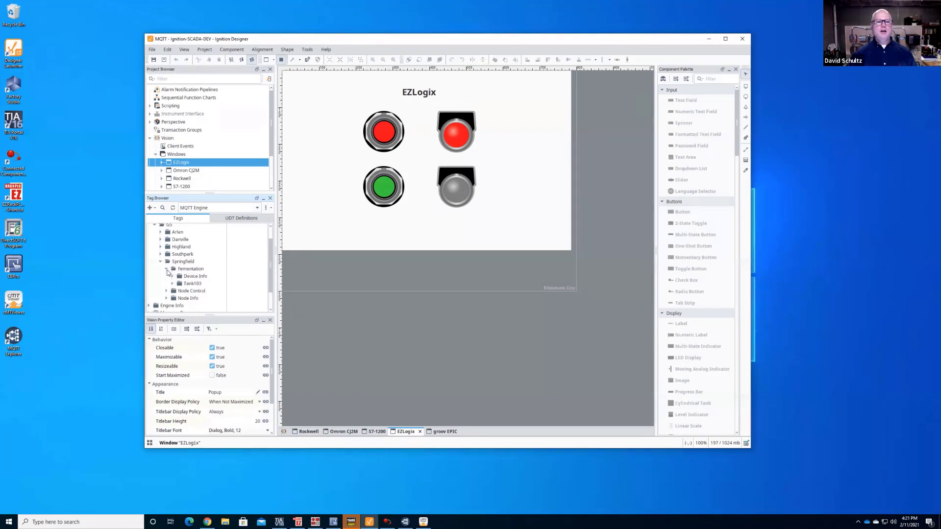
click(172, 283)
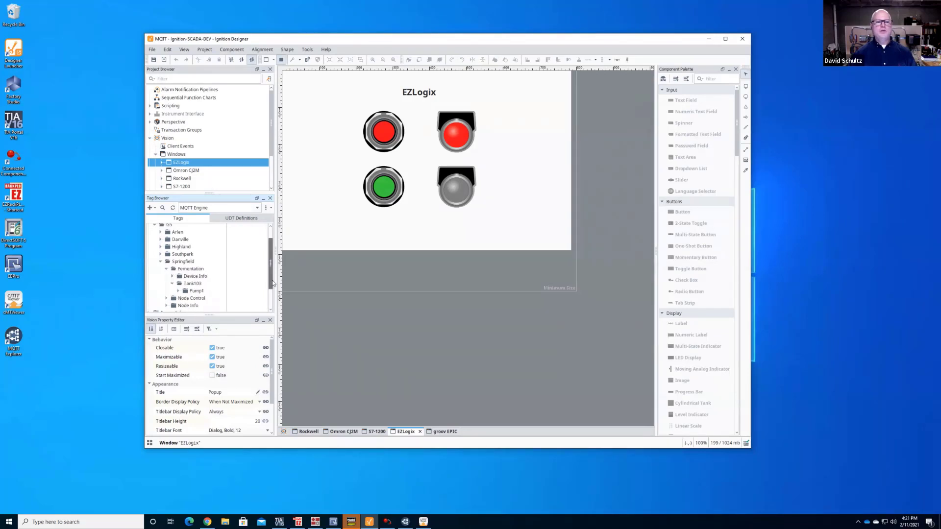
click(179, 291)
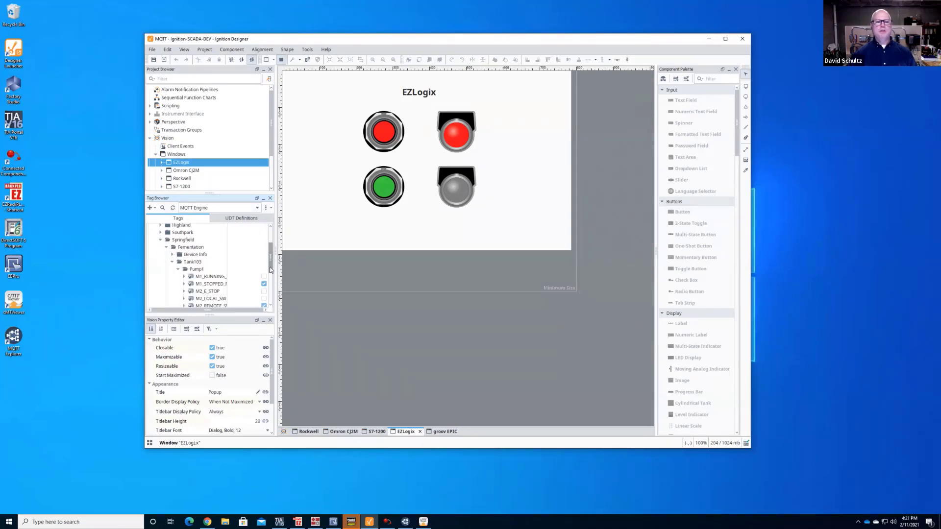
scroll(269, 278, down, 2)
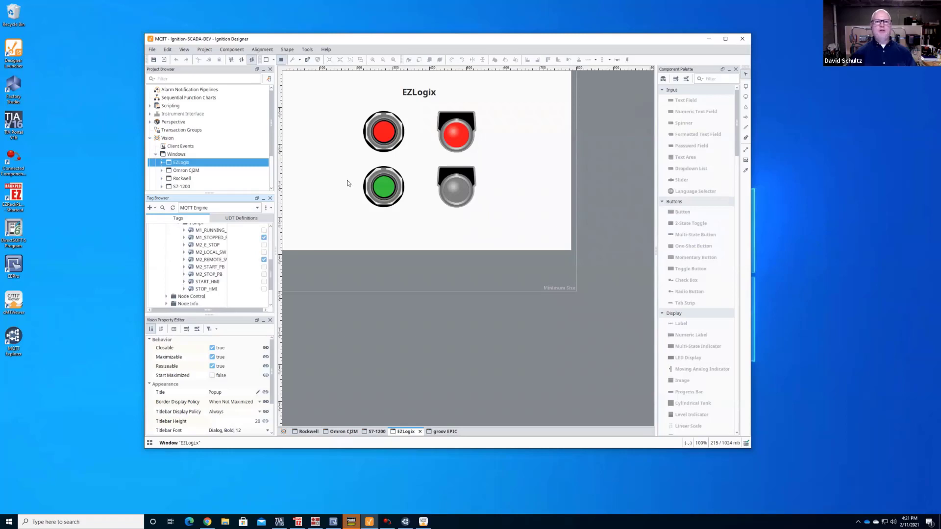
- Start the motor with the green pushbutton in the EZLogix window and stop it with the red one
click(385, 187)
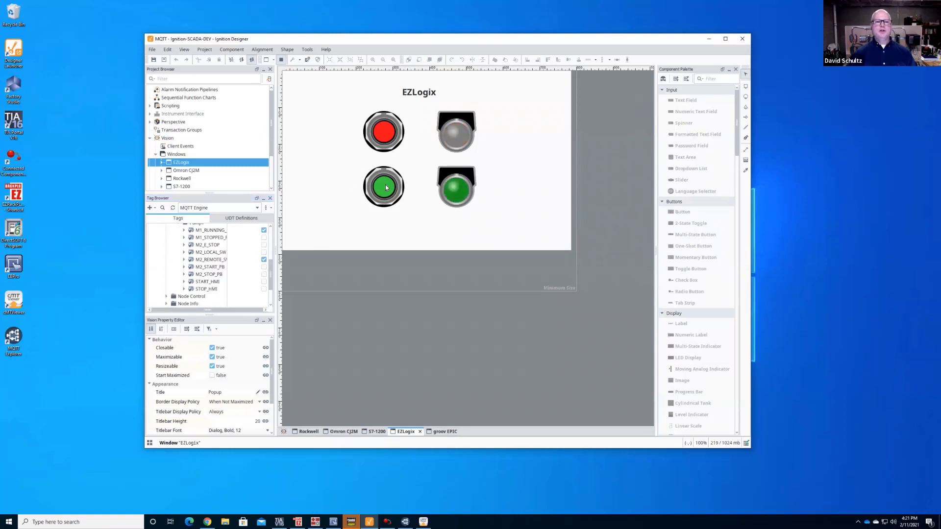
click(383, 133)
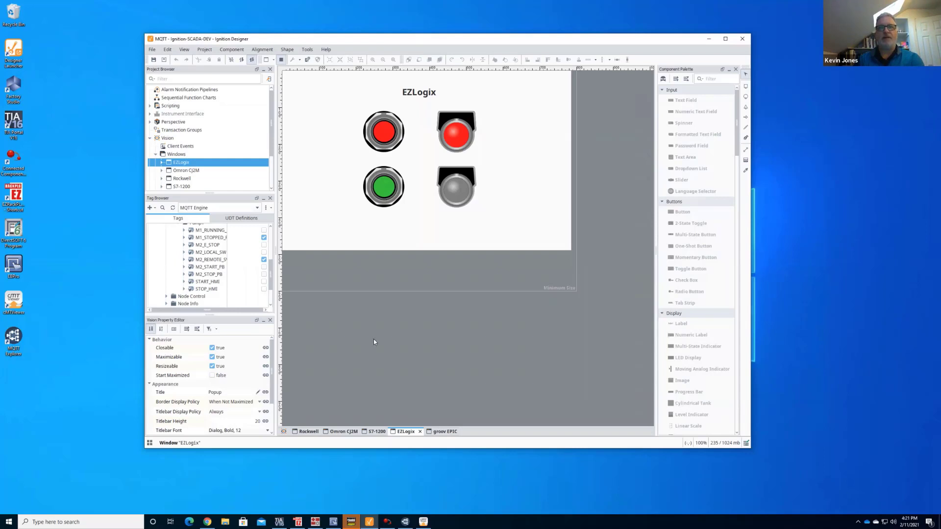
scroll(272, 261, up, 3)
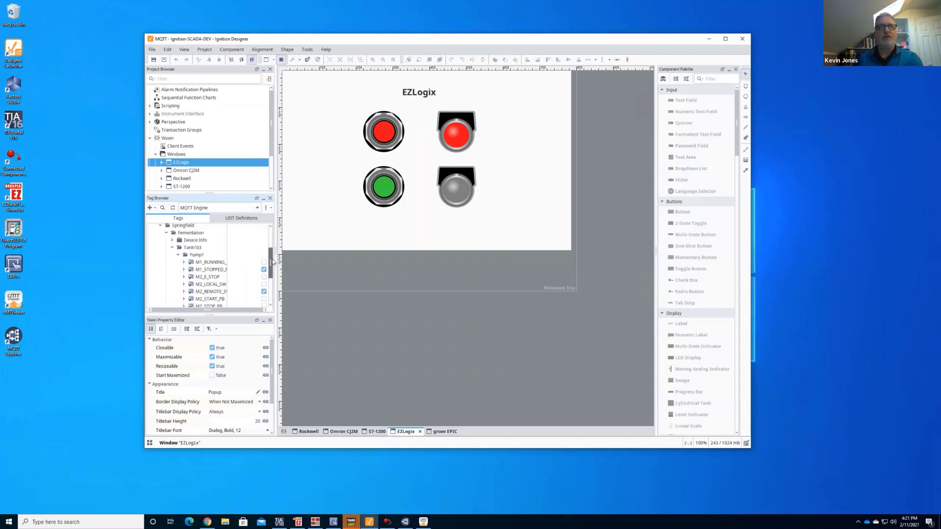
scroll(272, 261, up, 2)
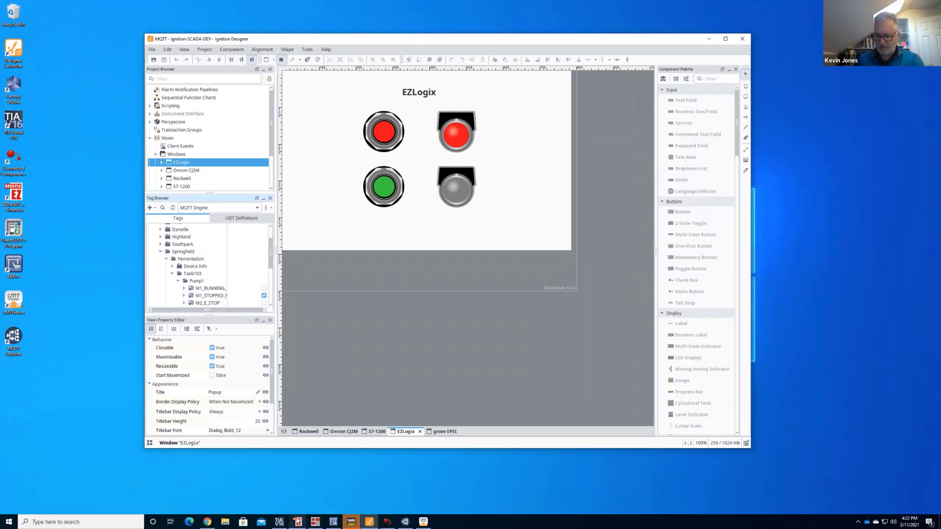
- Switch to EZRack PLC Designer Pro and examine the Sparkplug published tags in an enlarged setup dialog, cancelling it without changes
click(297, 522)
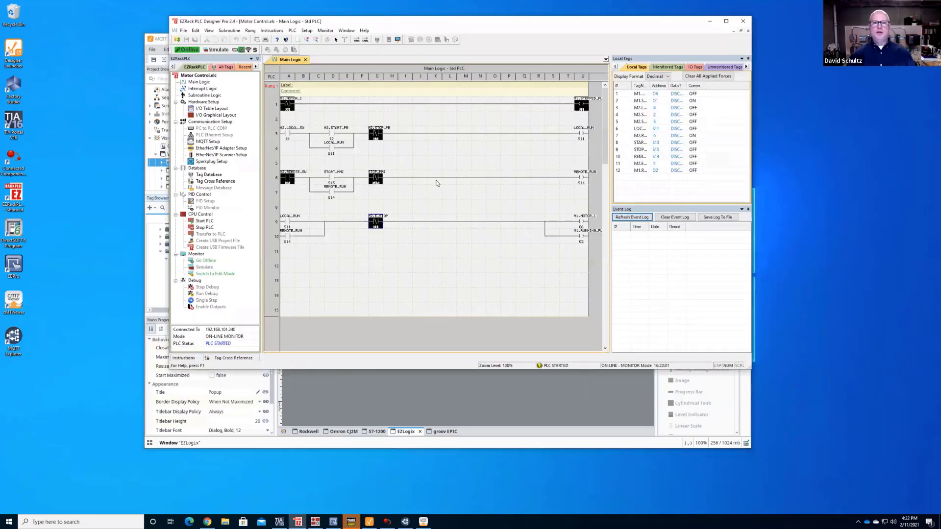
double_click(209, 162)
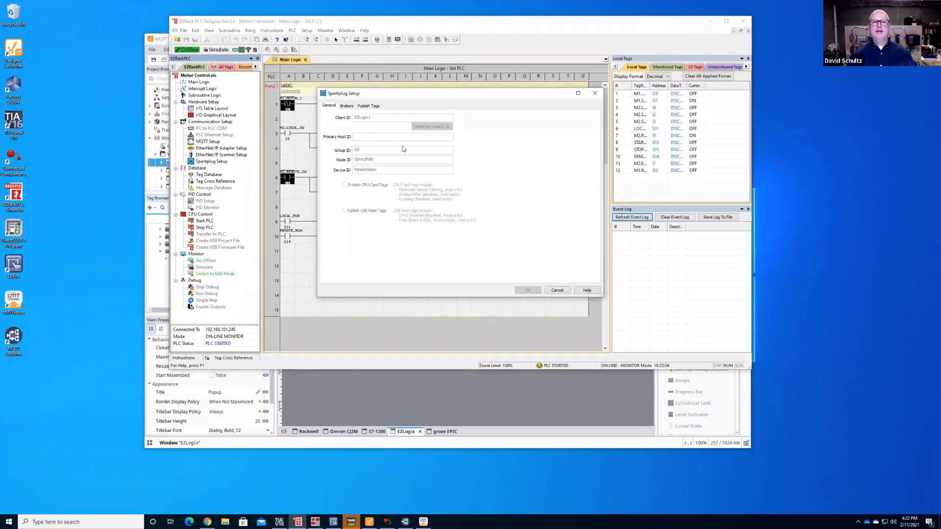
click(369, 106)
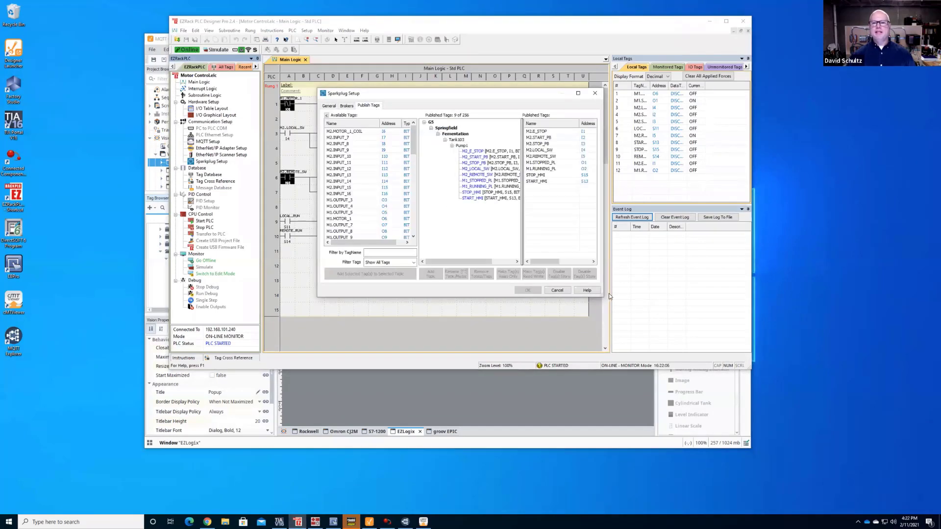
drag(603, 295, 771, 332)
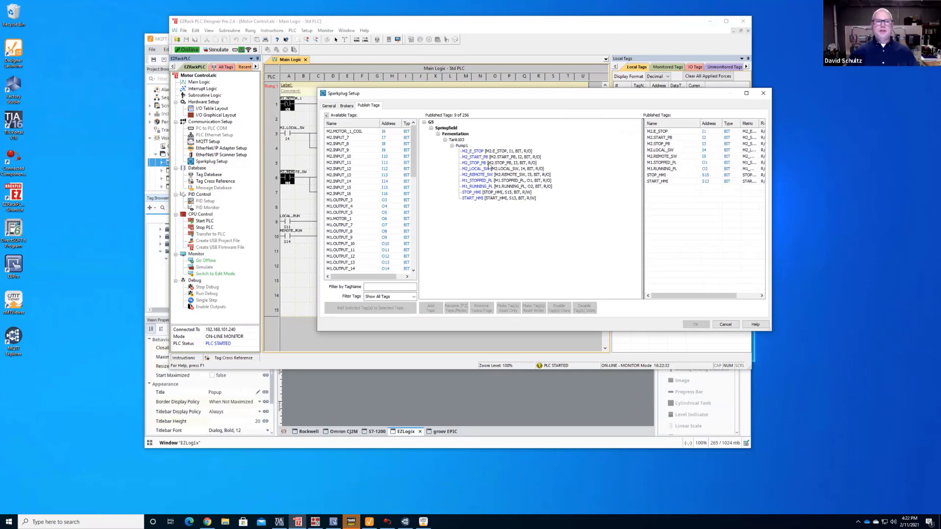
click(729, 325)
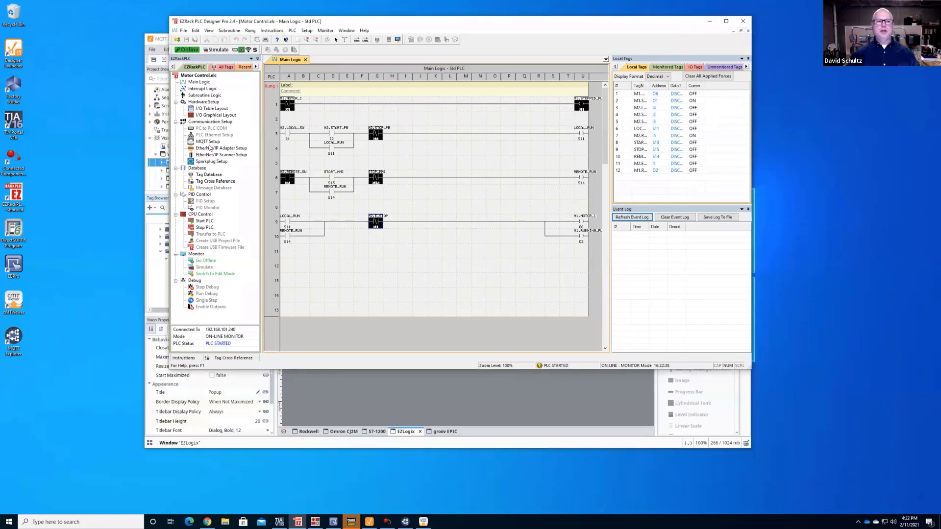
- Reopen Sparkplug Setup to review the general IDs and published tags, cancel it and return to the Ignition Designer window
double_click(209, 162)
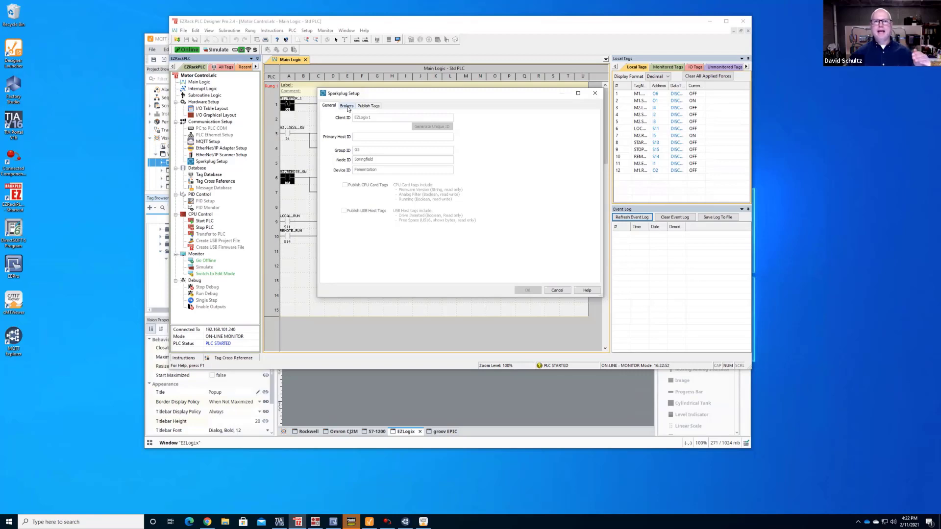
click(368, 106)
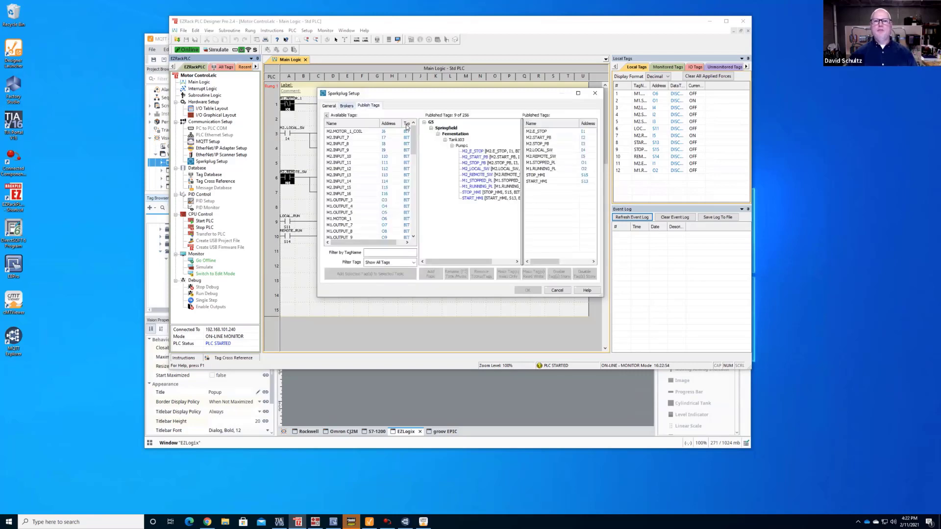
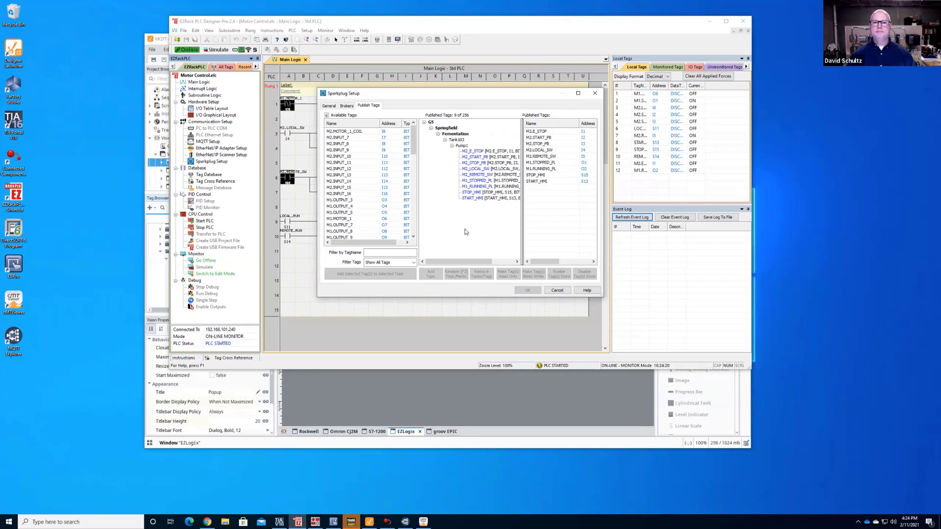
click(557, 290)
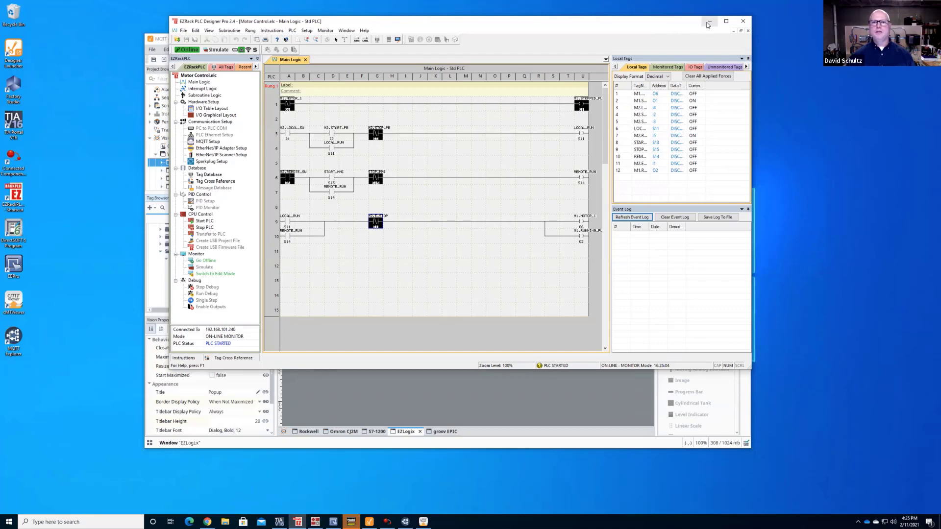
click(709, 22)
drag(445, 39, 459, 33)
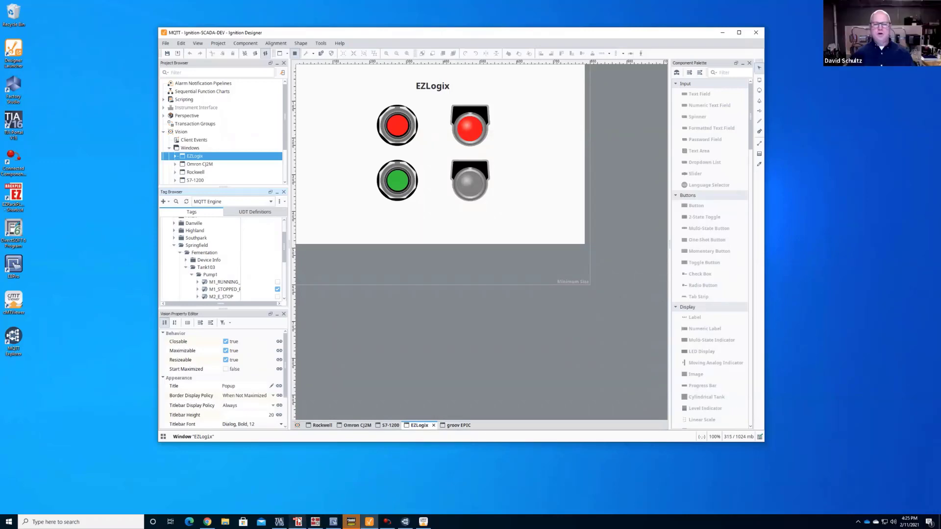
- Minimize the EZRack PLC Designer Pro window and reposition Ignition Designer slightly higher on the desktop
click(316, 521)
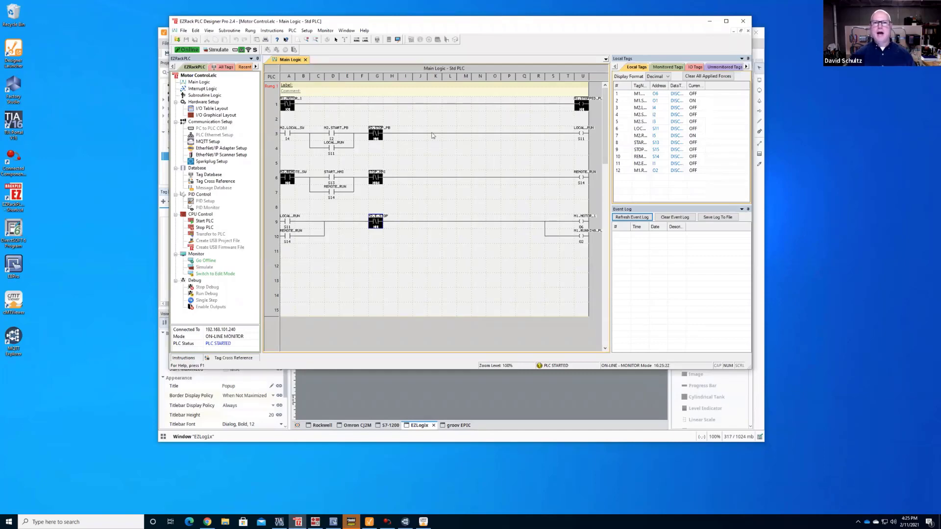
click(709, 24)
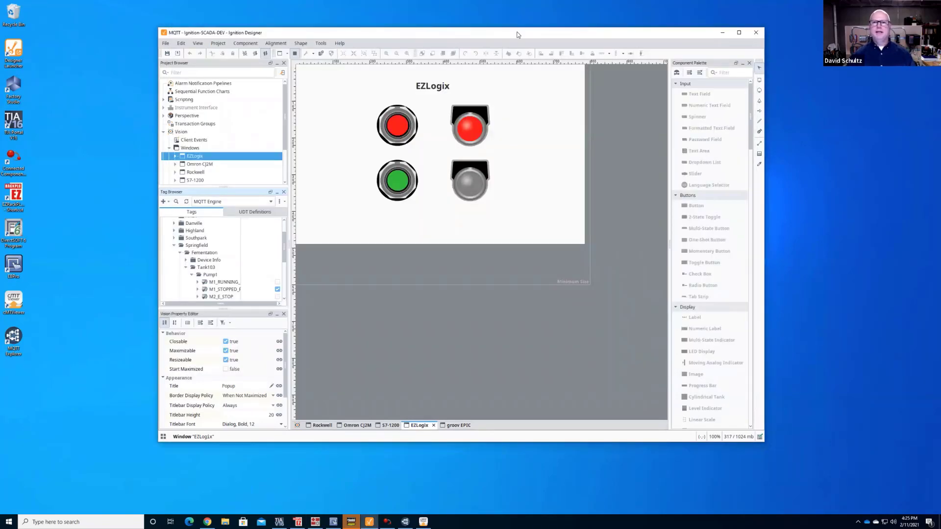
drag(518, 34, 516, 30)
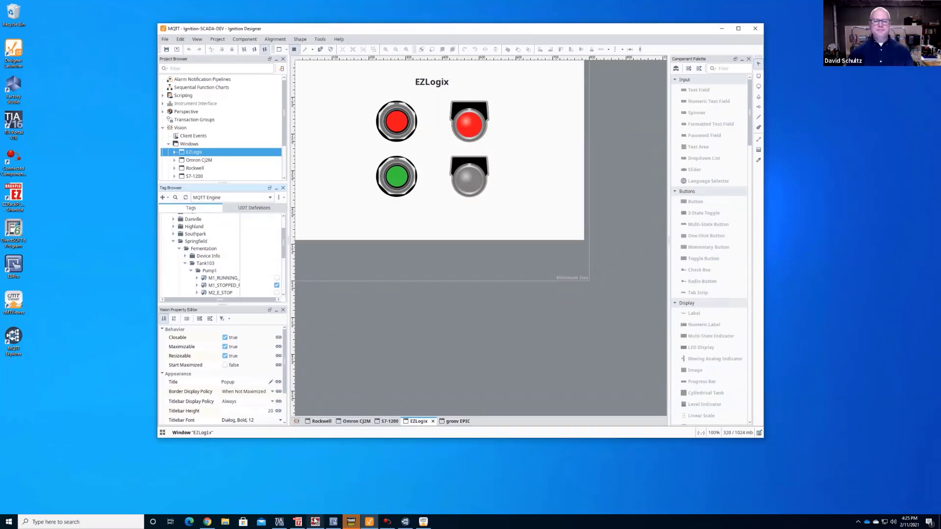
- Switch to PAC Control Basic and review the Powerup, motorState, localRun, remoteRun and motorRun flowcharts of the Motor Control strategy
click(316, 522)
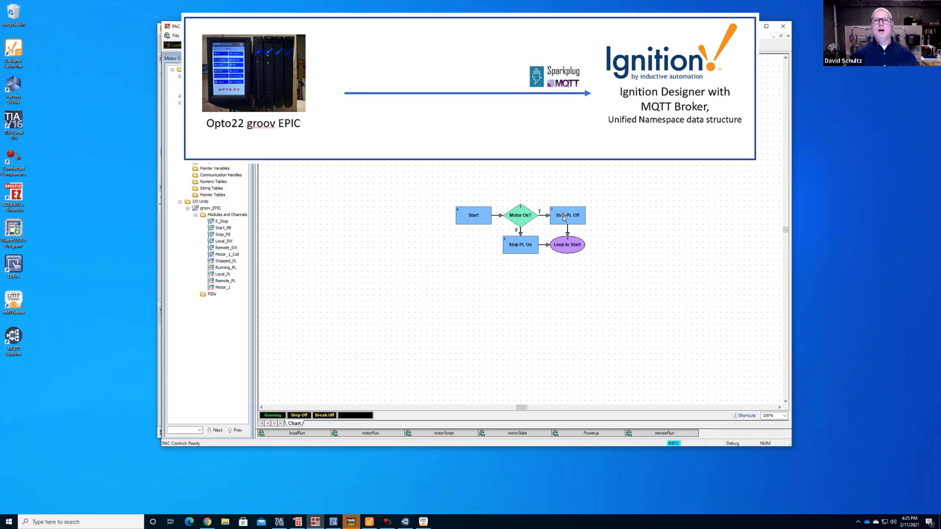
click(604, 435)
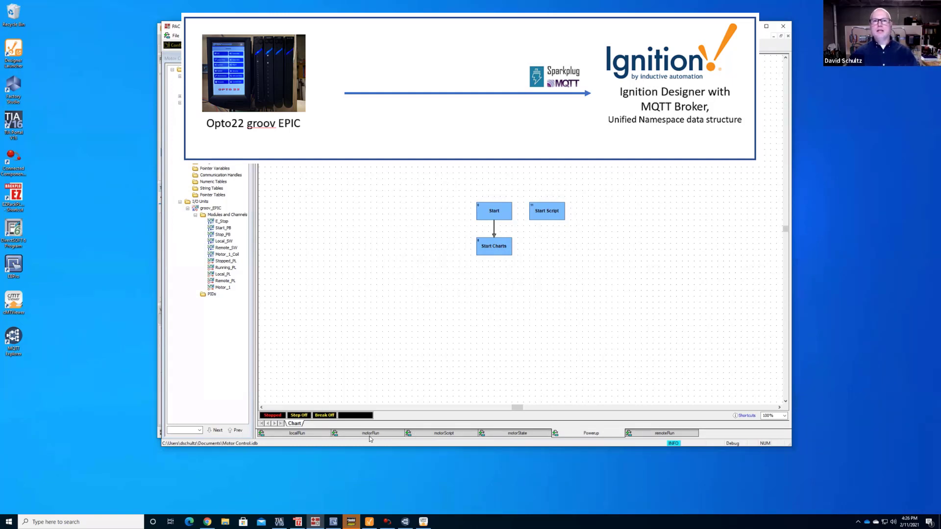
click(523, 436)
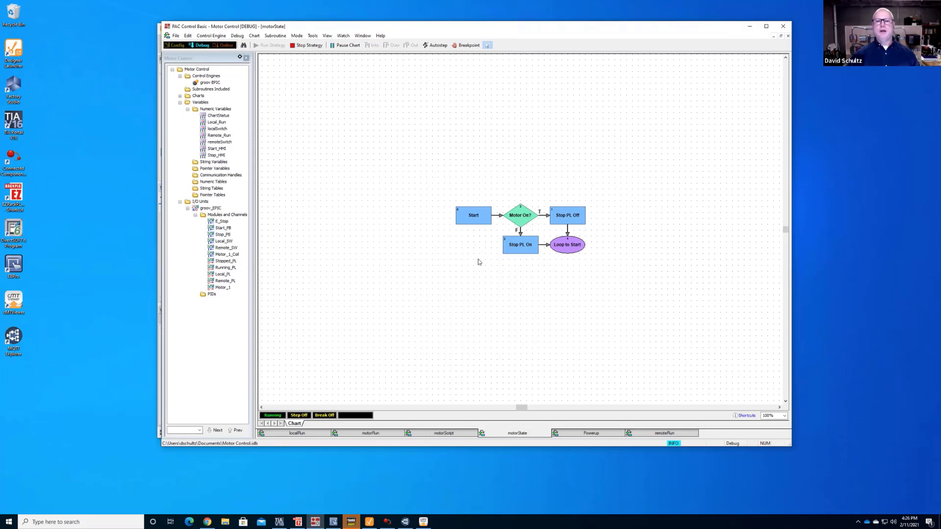
click(304, 434)
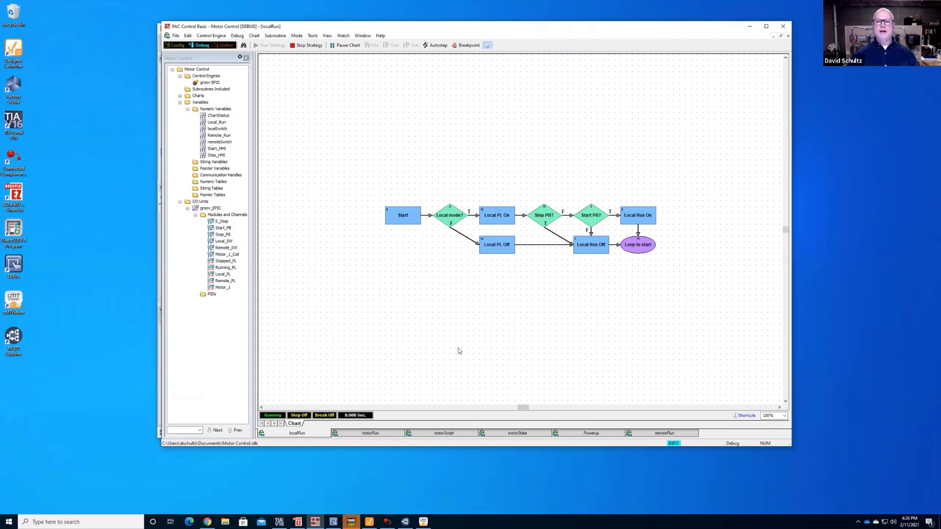
click(662, 433)
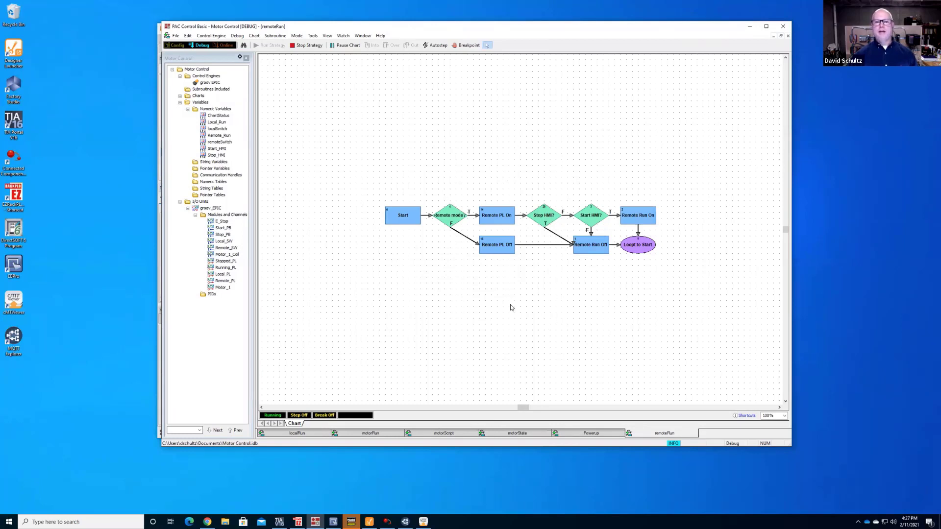
click(380, 436)
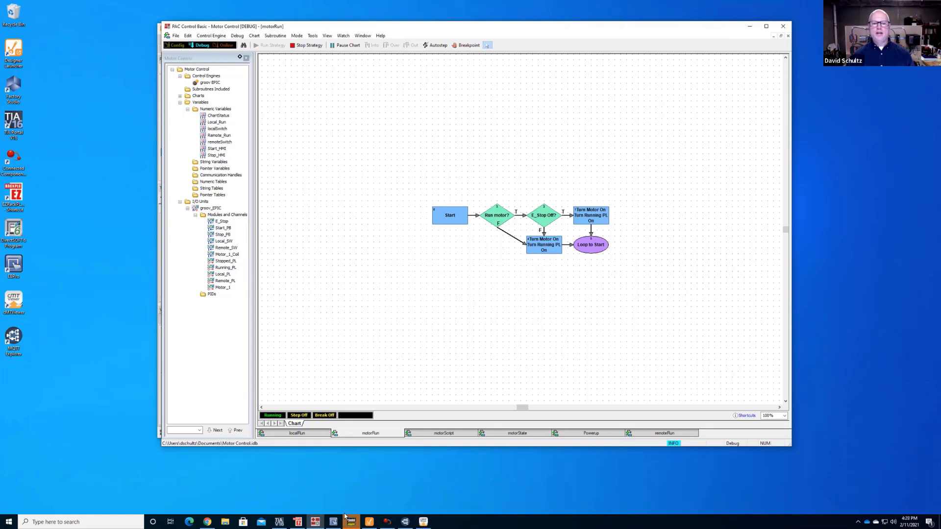
mouse_move(352, 518)
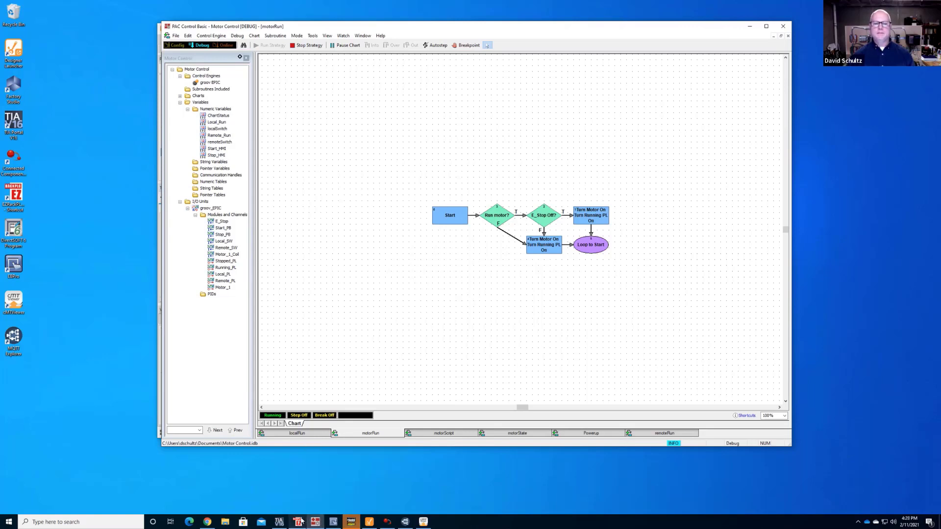
mouse_move(317, 521)
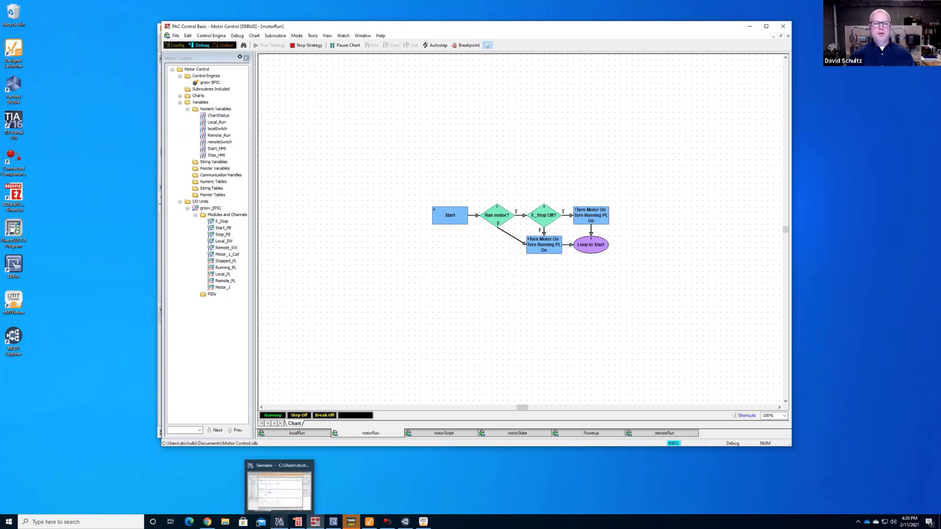
- In Chrome, switch the Motor Control project from build mode to groov View, then start and stop the motor there
click(208, 522)
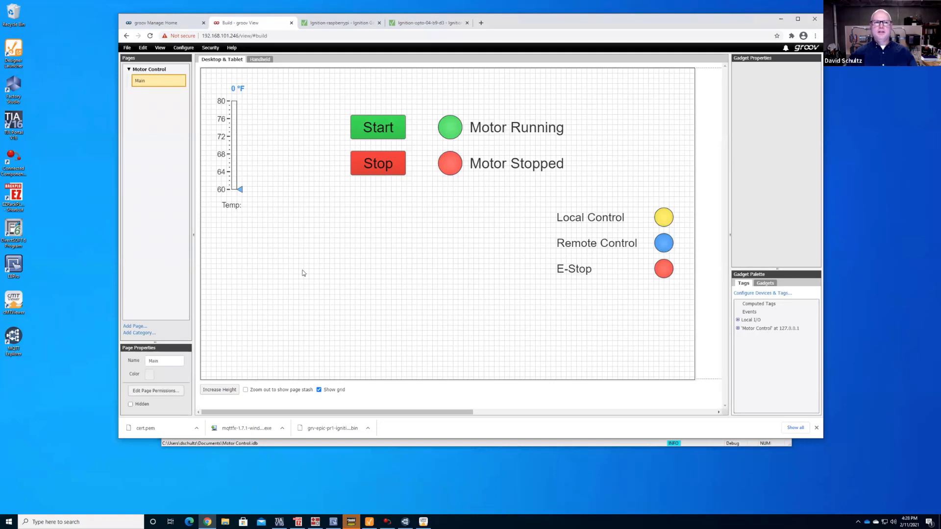
click(127, 48)
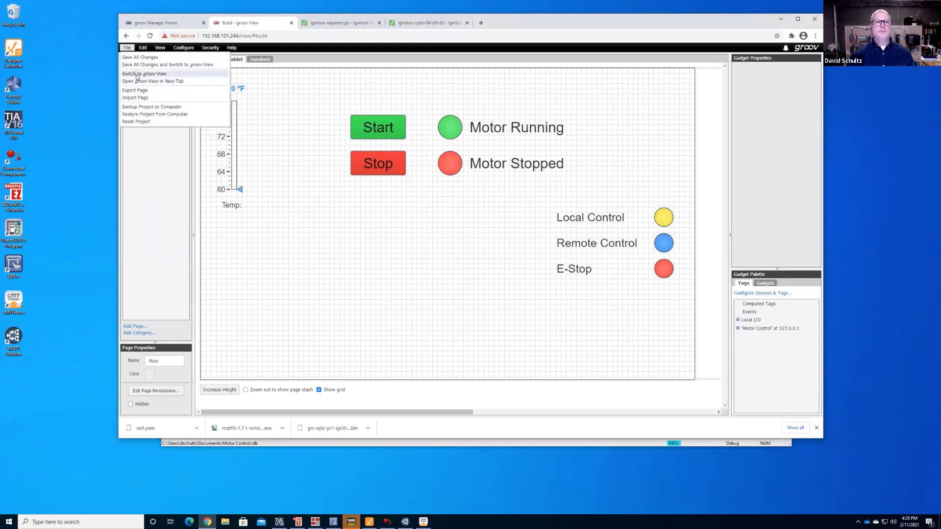
click(137, 74)
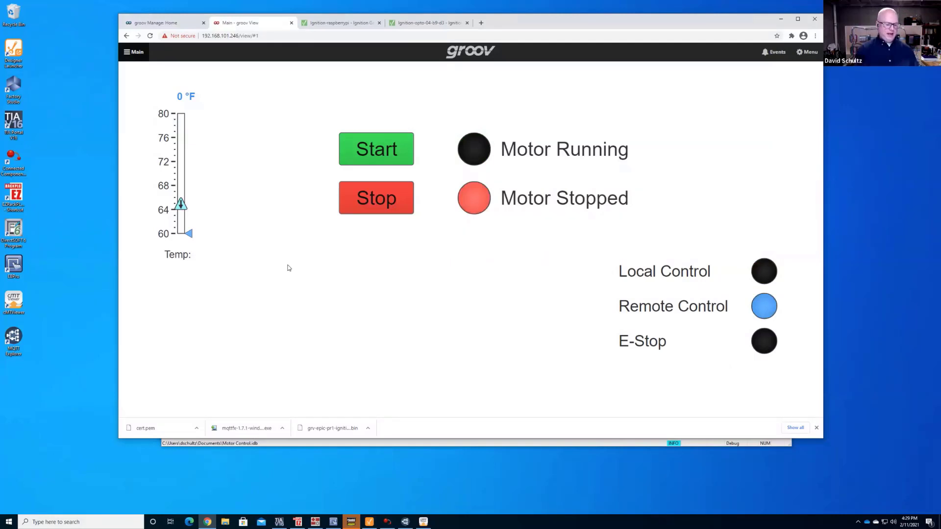
click(376, 154)
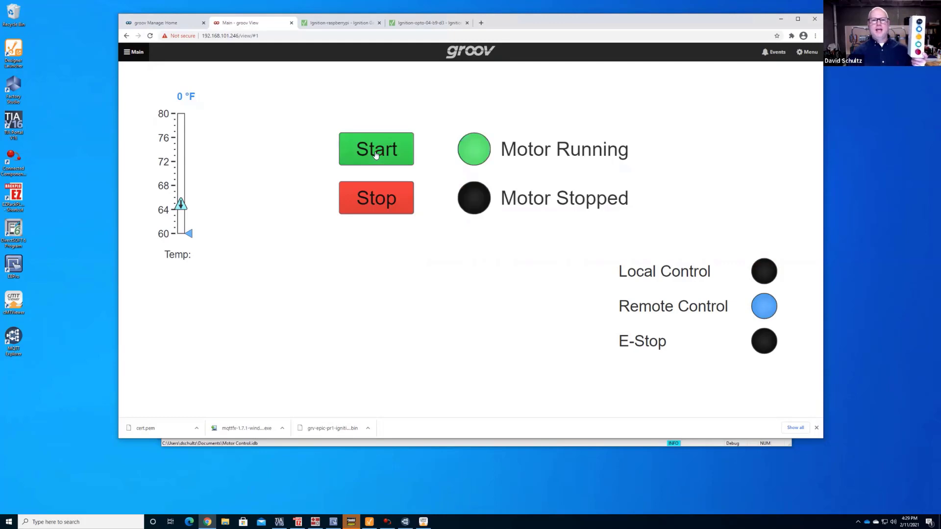
click(377, 200)
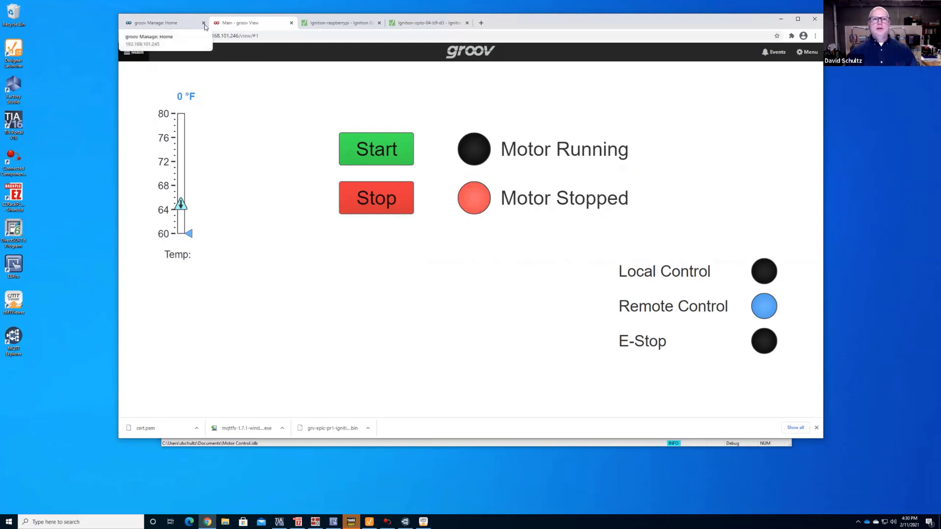
- From the groov Manage home page, open the Node-RED editor and view the Opto22 nodes in its palette
click(180, 24)
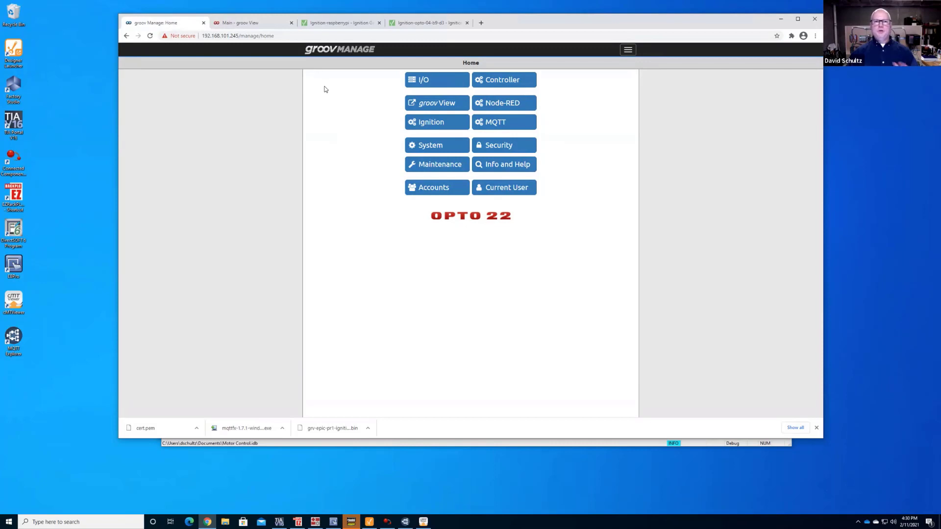
click(494, 102)
click(527, 81)
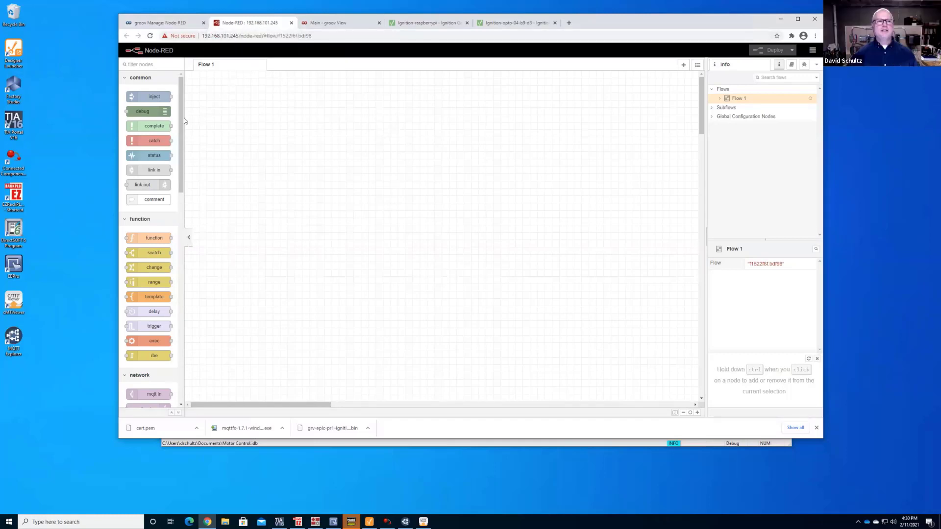
drag(181, 120, 172, 343)
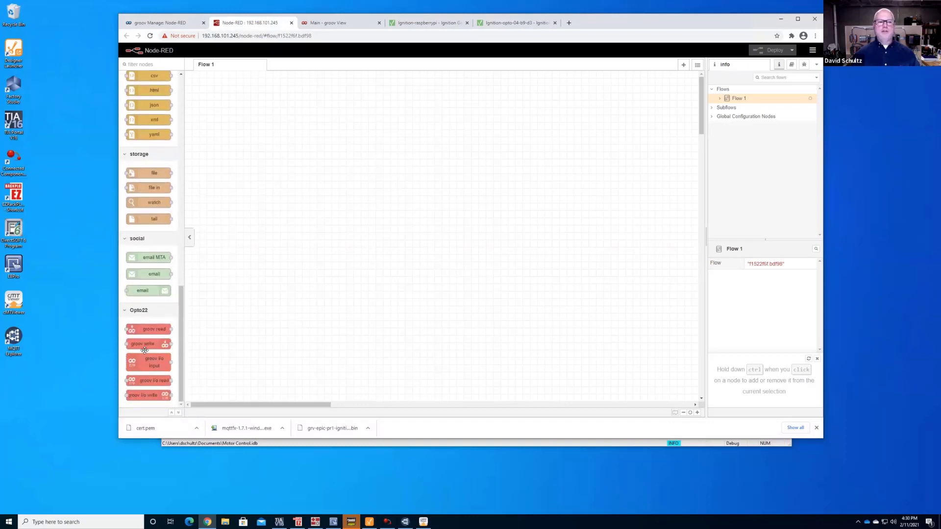
- View the Ignition settings in groov Manage and the EPIC's Ignition Edge gateway page, then return to groov View
click(172, 20)
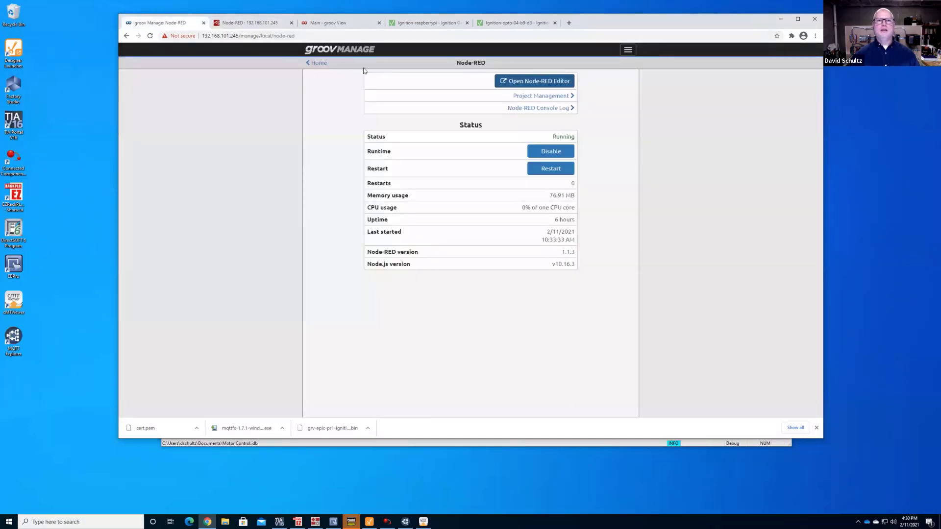
click(317, 63)
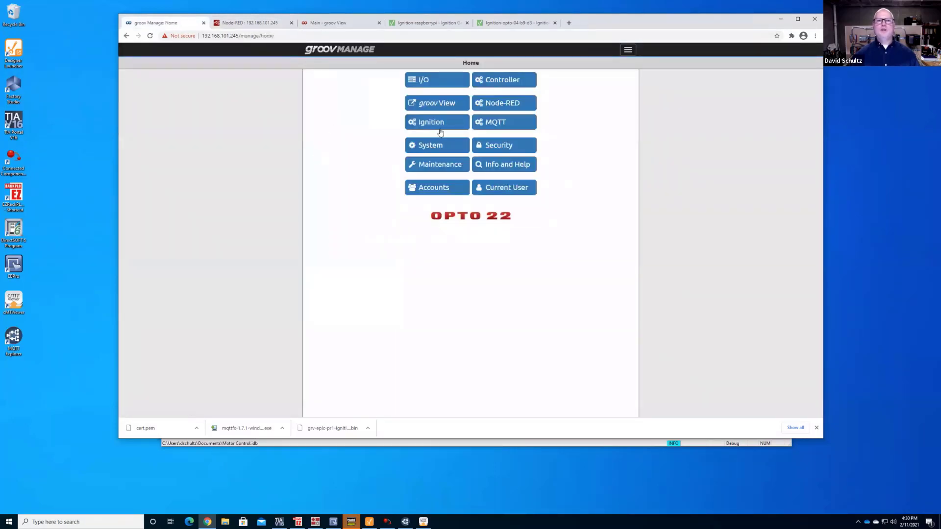
click(434, 124)
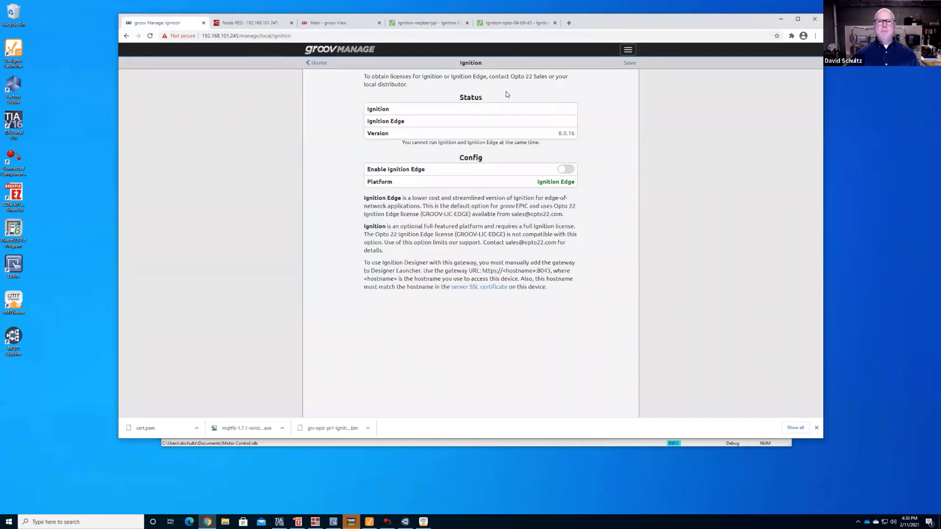
click(512, 23)
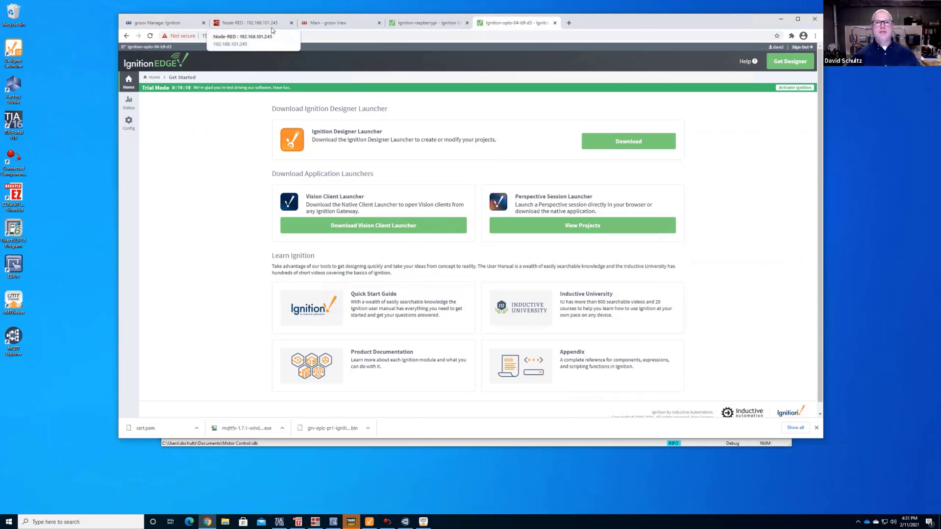
click(336, 22)
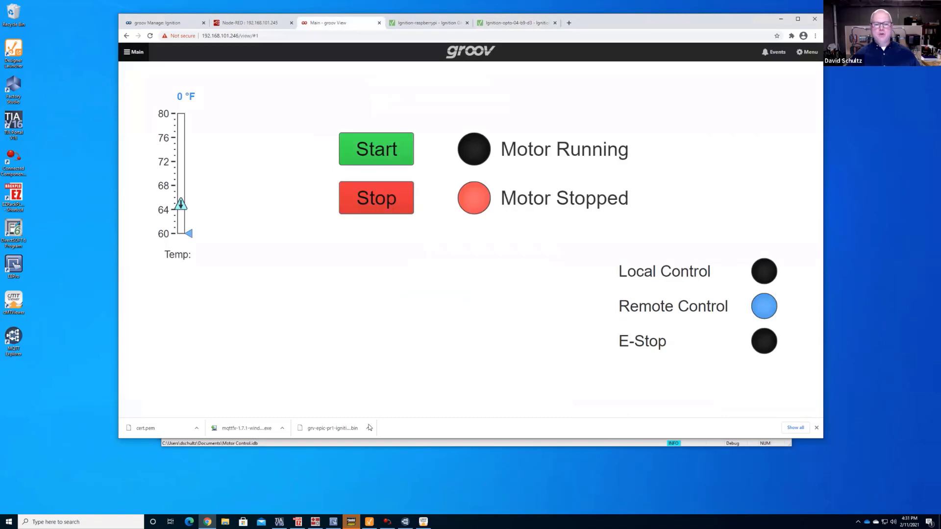
- Switch to Ignition Designer and expand the groov EPIC window in the project tree, collapsing its Root Container
click(369, 521)
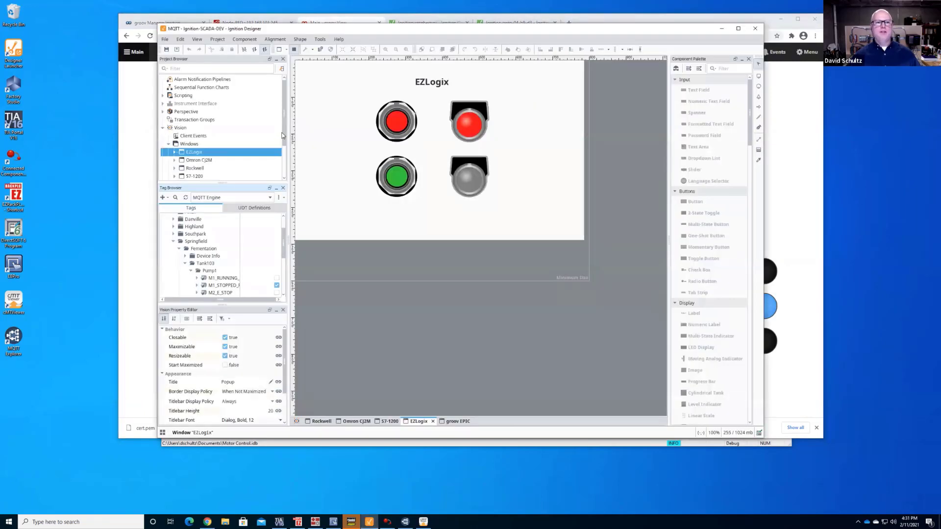
scroll(283, 137, down, 2)
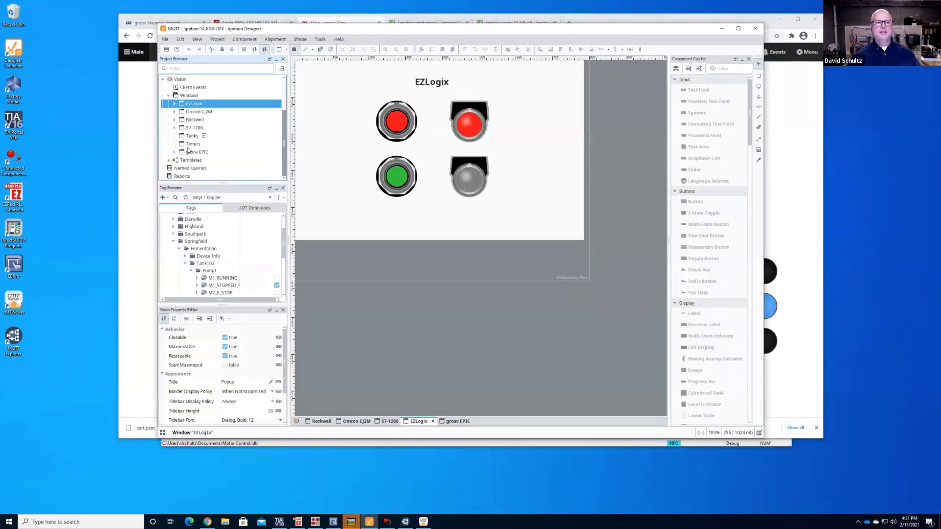
click(175, 151)
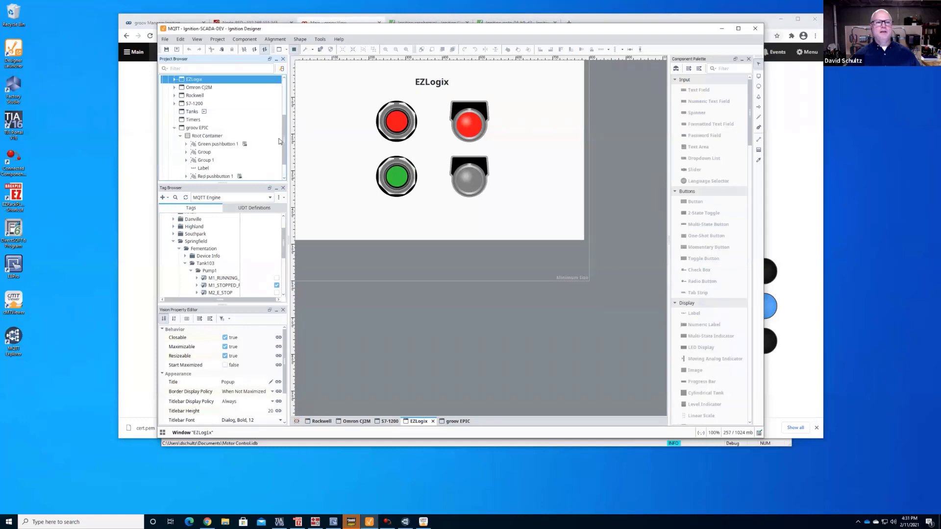
click(181, 137)
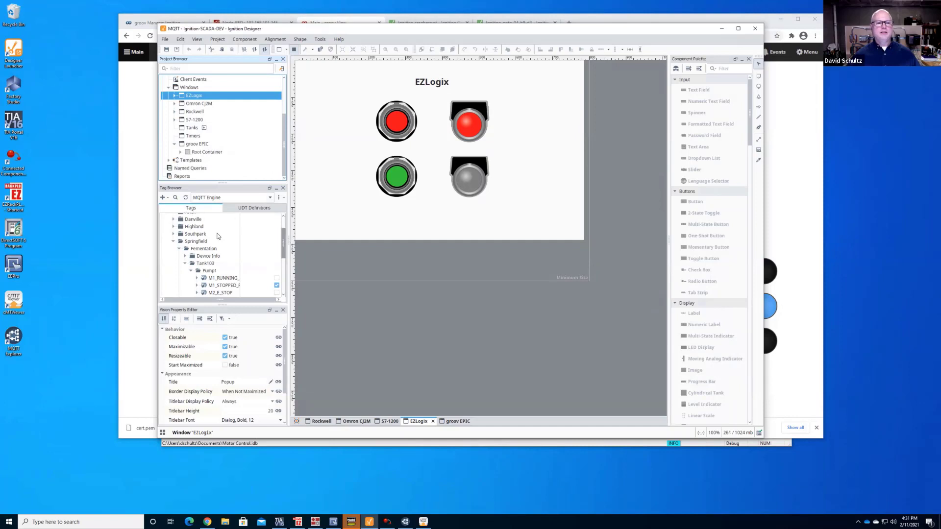
- Collapse the Springfield tags and expand Southpark > Alkylation > OptoMMP > Modules > Channels down to the Lab Temperature value
click(172, 240)
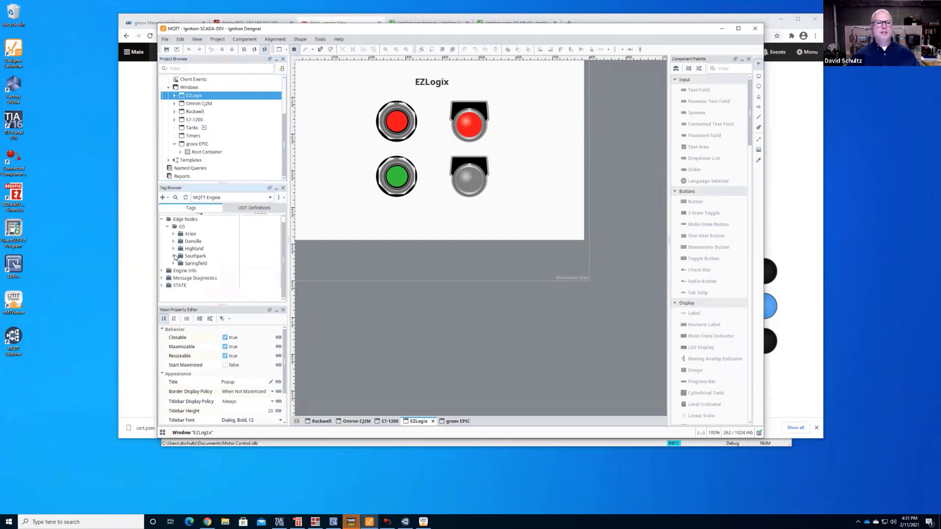
click(173, 256)
scroll(285, 234, down, 3)
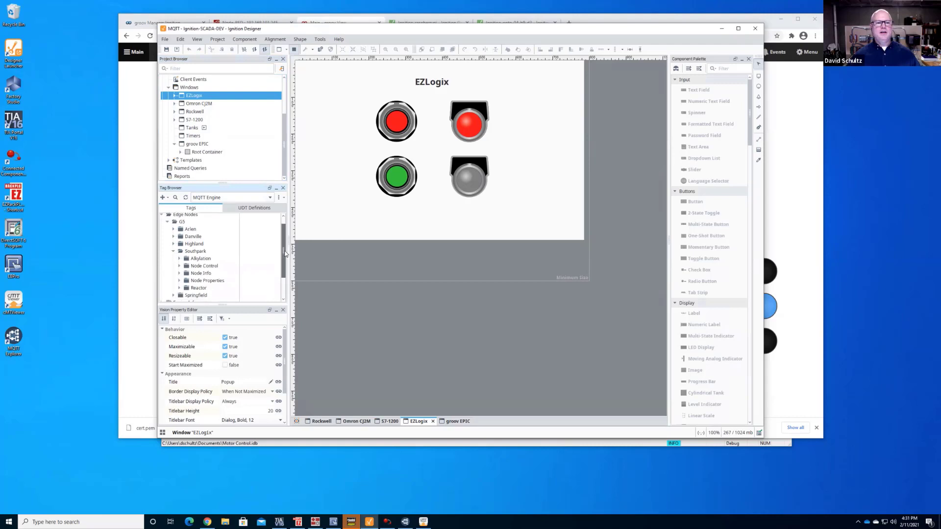
click(179, 230)
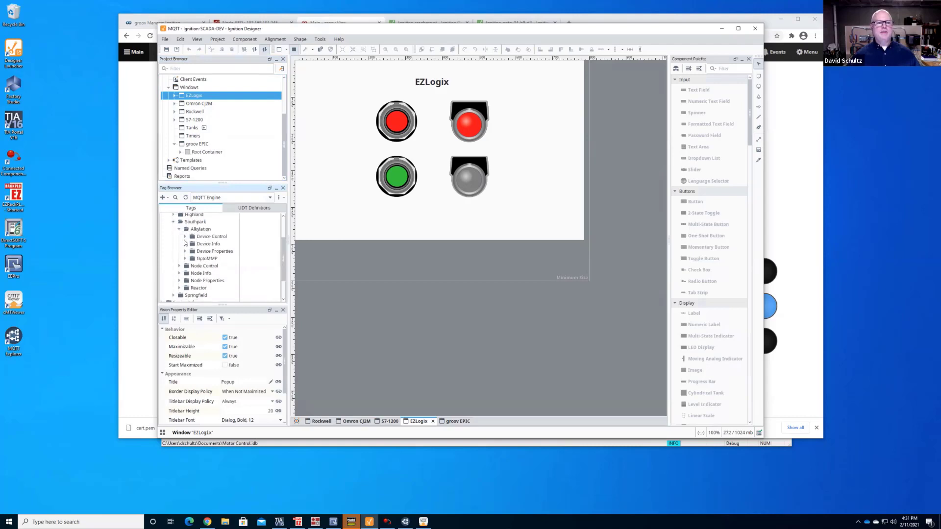
click(185, 258)
scroll(284, 251, down, 3)
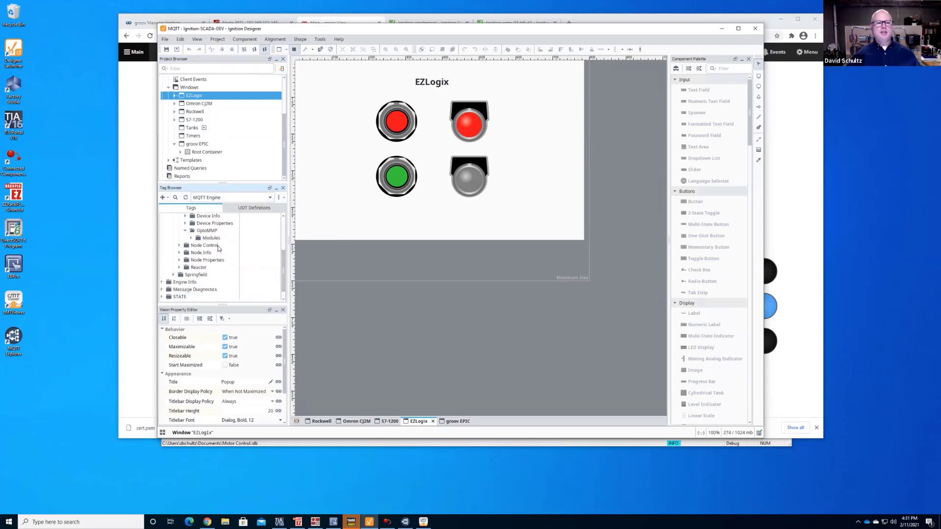
click(191, 238)
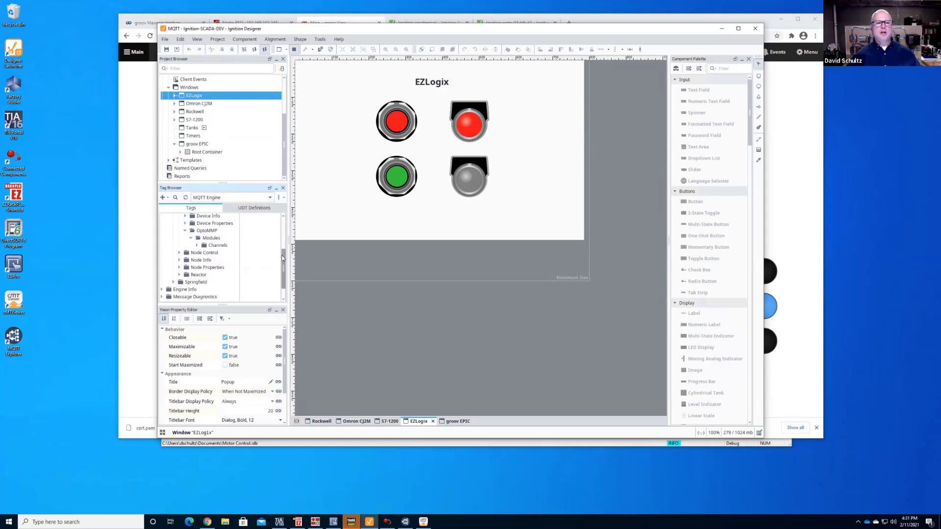
scroll(277, 257, down, 2)
click(198, 235)
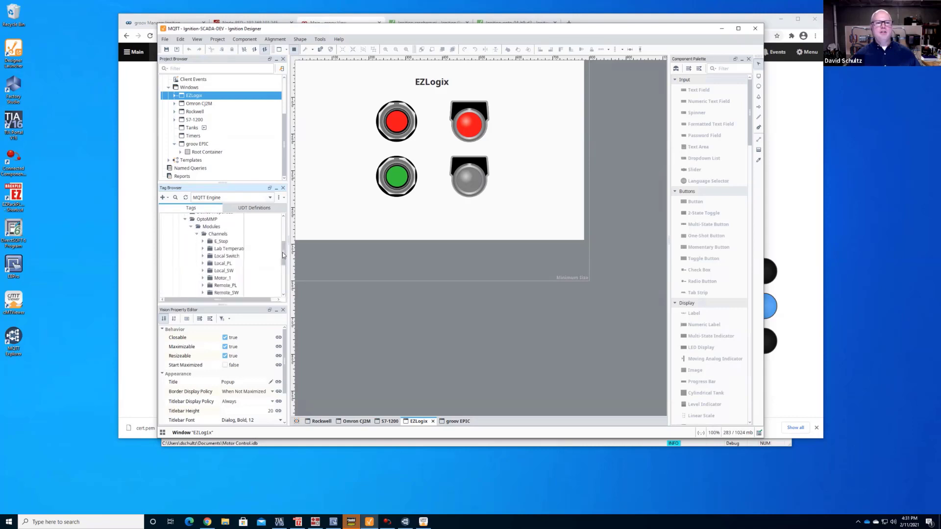
scroll(282, 251, down, 2)
click(202, 220)
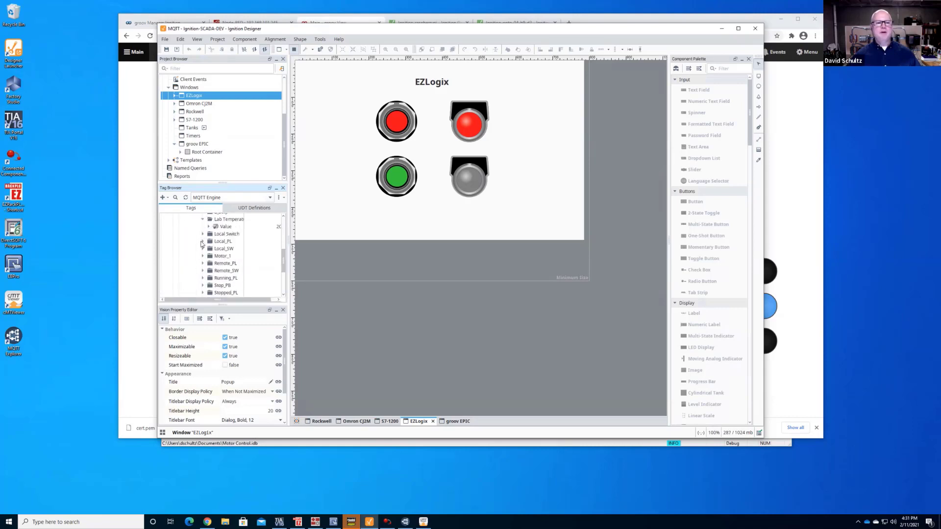
- Widen the tag browser, collapse Lab Temperature, and expand the Local_PL, Local_SW, Motor_1 and Remote_PL channels to view their states
click(203, 241)
drag(288, 247, 330, 246)
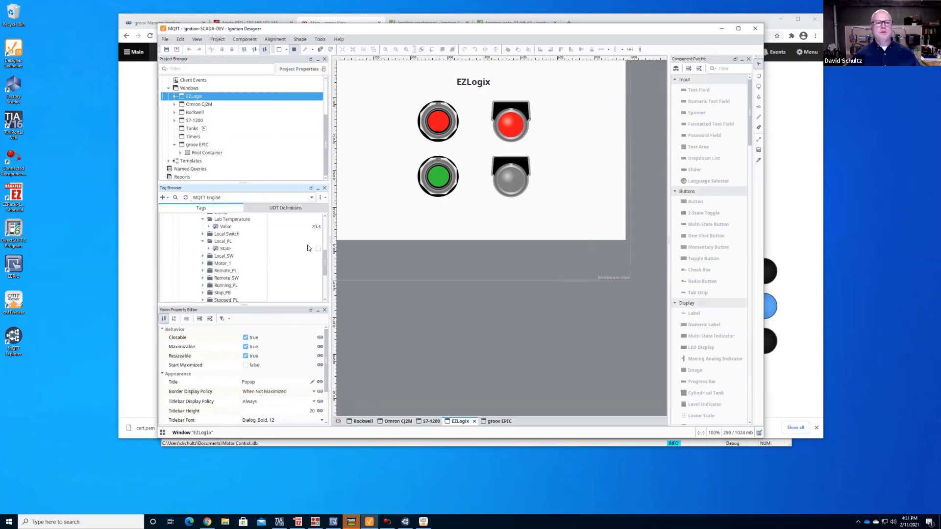
click(203, 220)
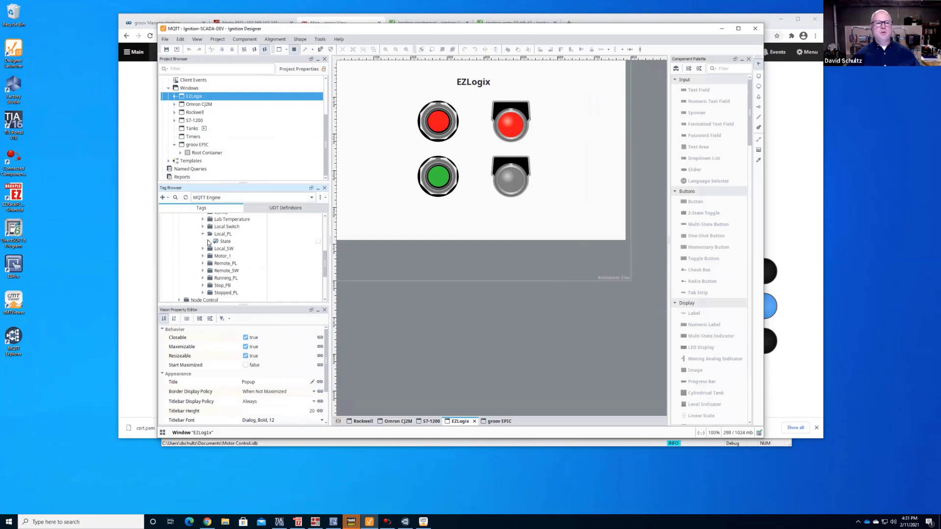
click(203, 256)
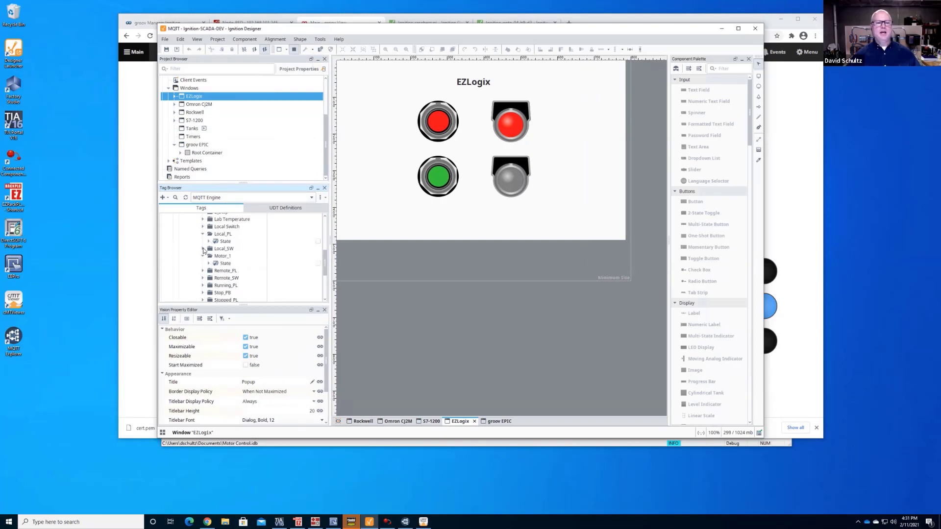
click(203, 249)
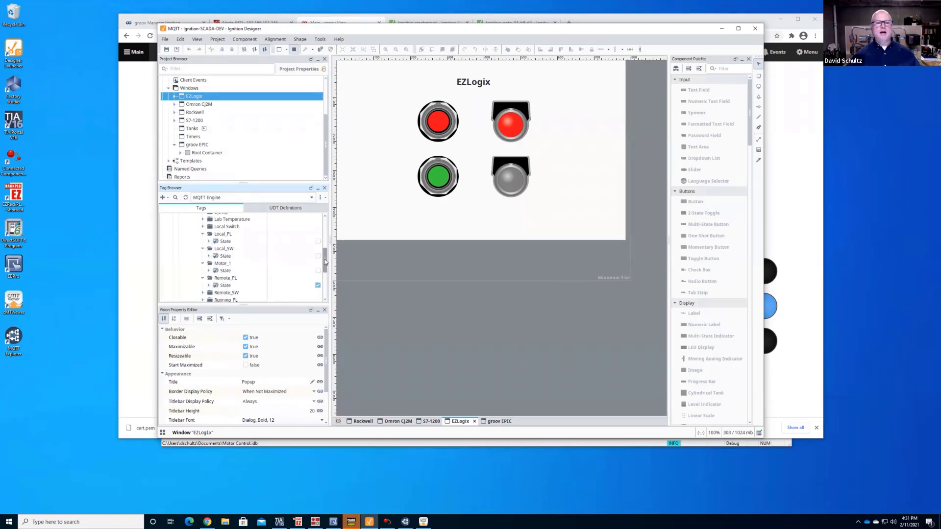
- Expand Reactor > Strategy with its IO and Numeric Variables folders and look through the tags they contain
scroll(209, 260, down, 4)
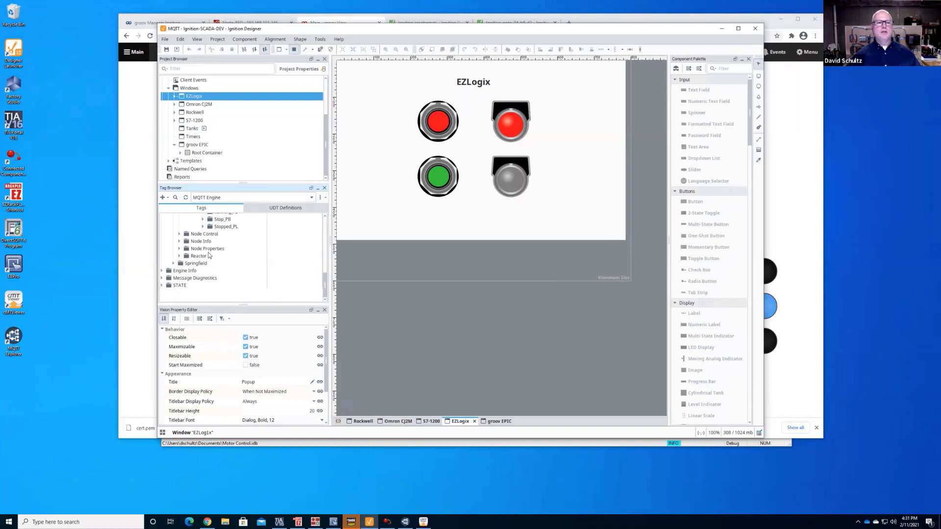
click(179, 256)
scroll(325, 288, down, 2)
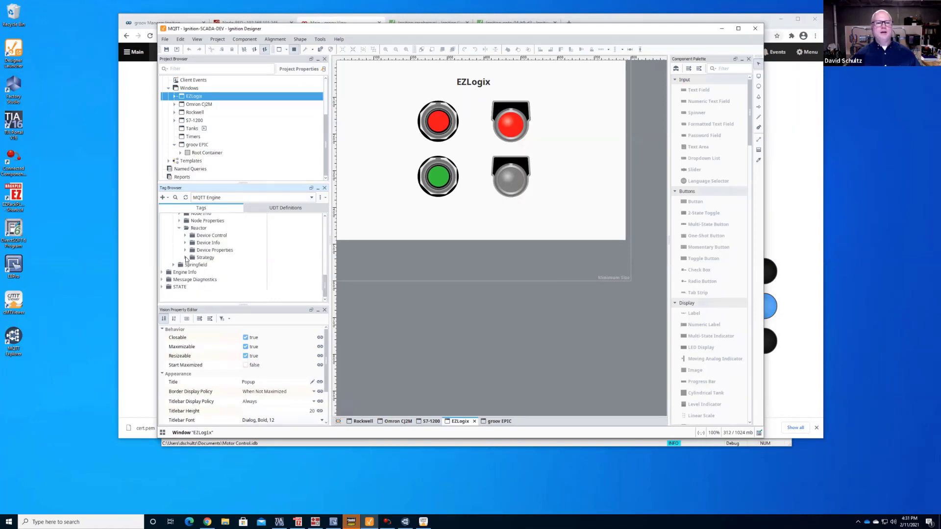
click(186, 257)
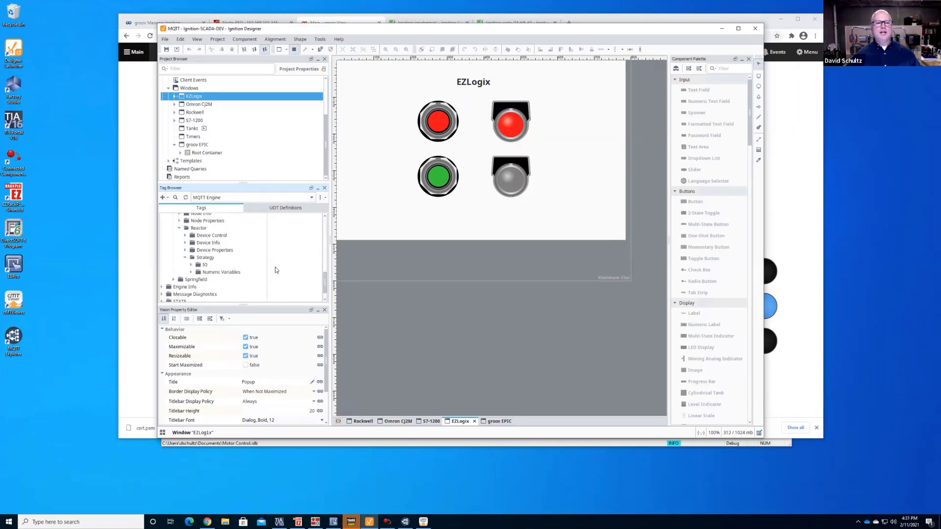
click(191, 266)
scroll(327, 268, down, 4)
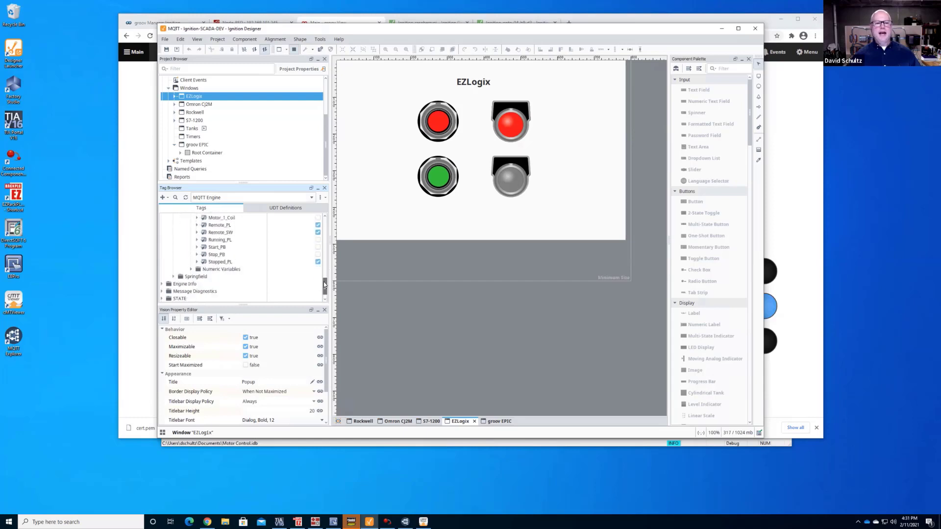
click(191, 269)
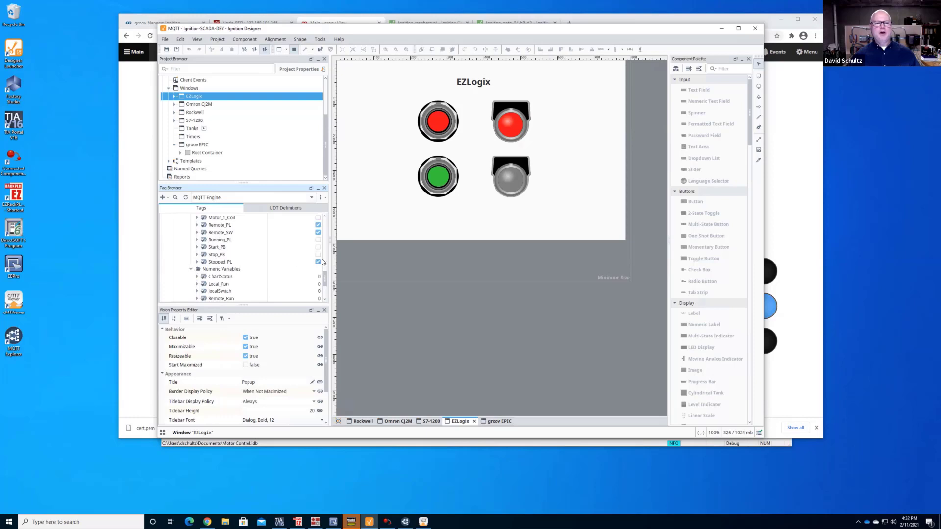
scroll(325, 285, up, 4)
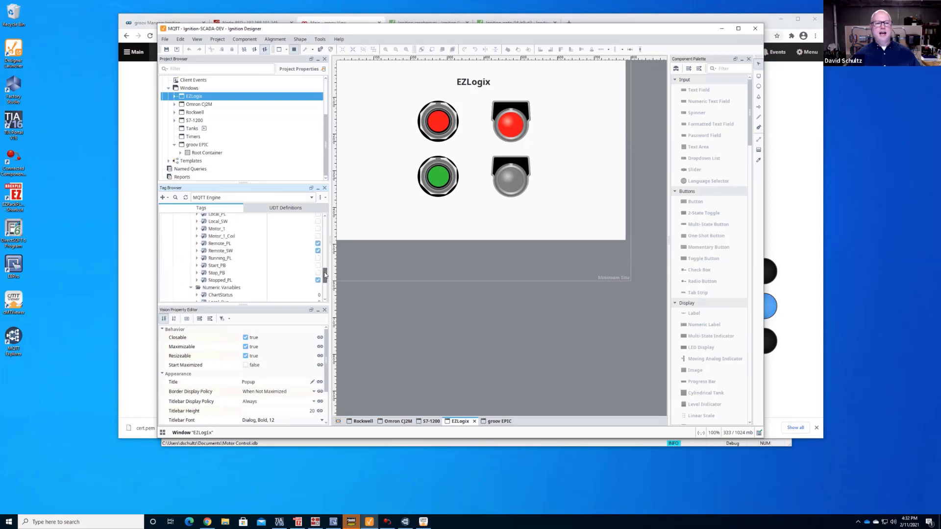
drag(326, 265, 326, 271)
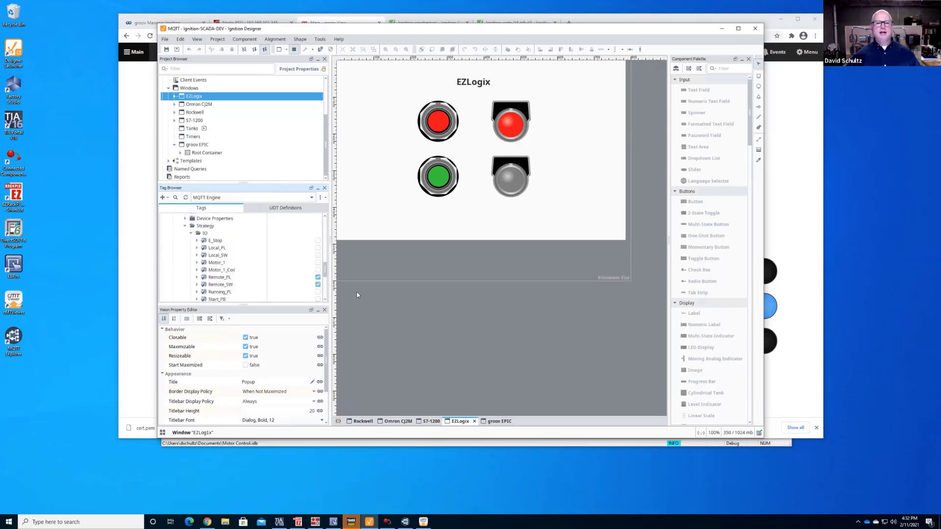
- Open the groov EPIC window in the Designer, switch to PAC Control, and stop and rerun the Motor Control strategy
click(488, 422)
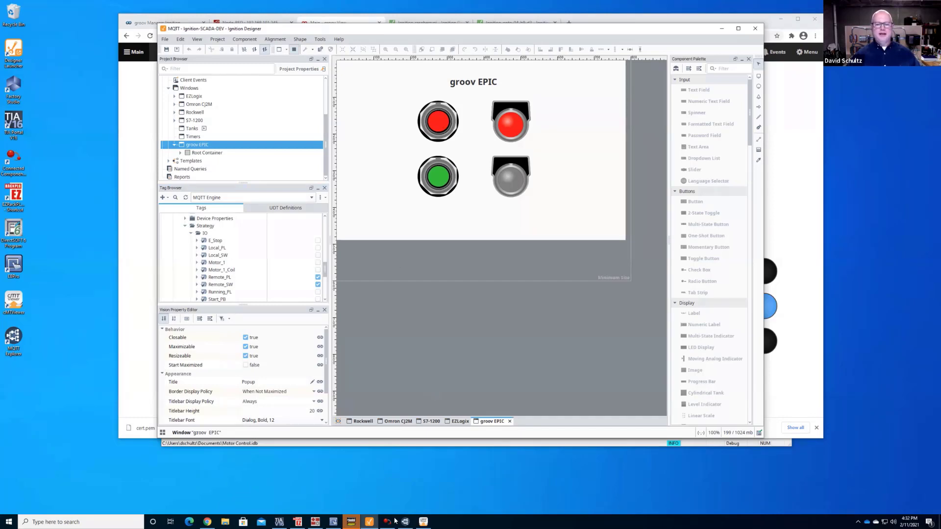
click(319, 521)
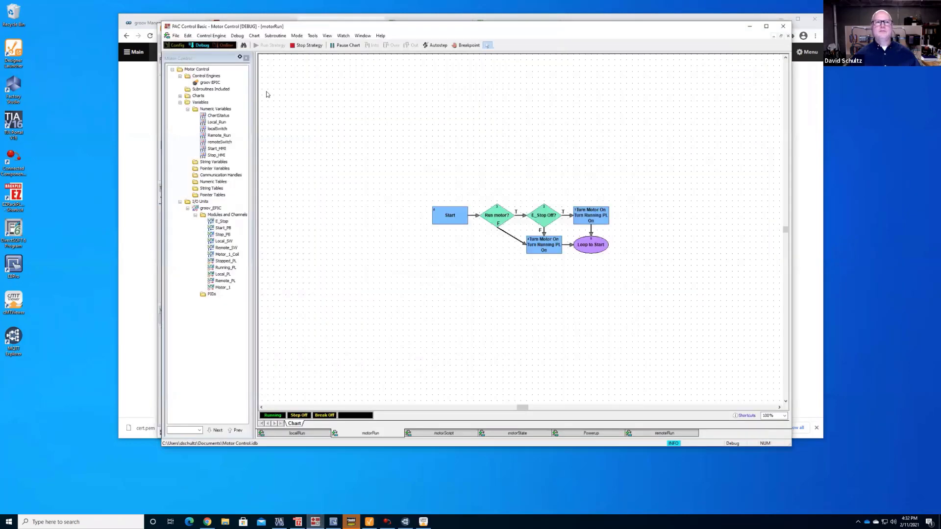
click(307, 45)
click(270, 45)
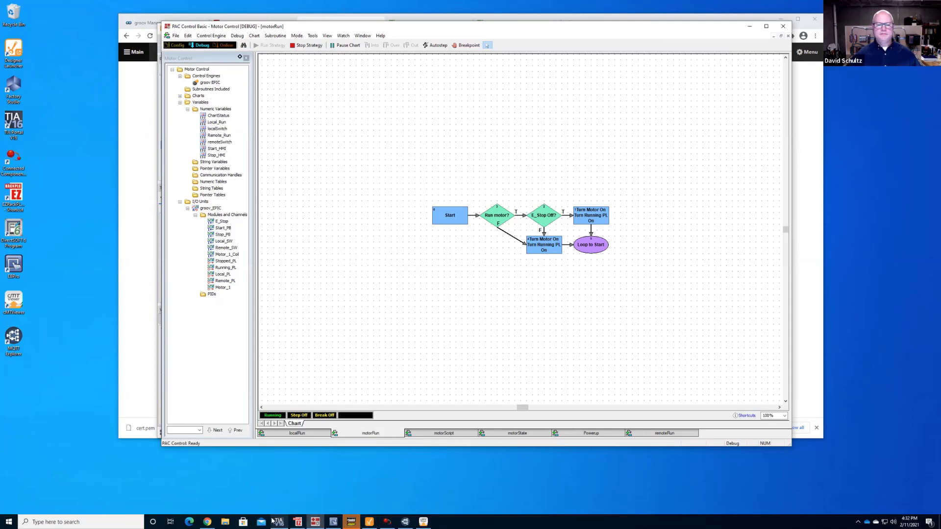
- Minimize the browser and return to Ignition Designer, viewing the Rockwell window briefly before reopening the groov EPIC window
click(207, 521)
click(207, 521)
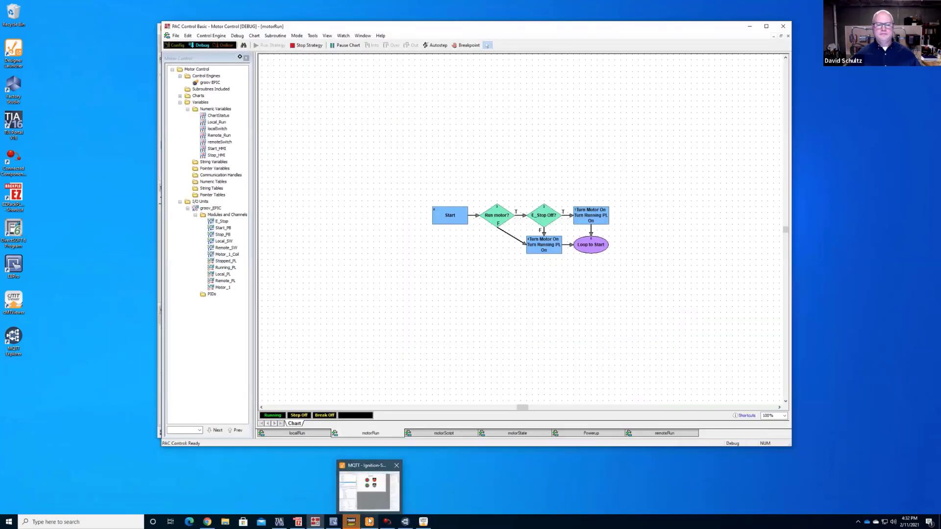
click(370, 517)
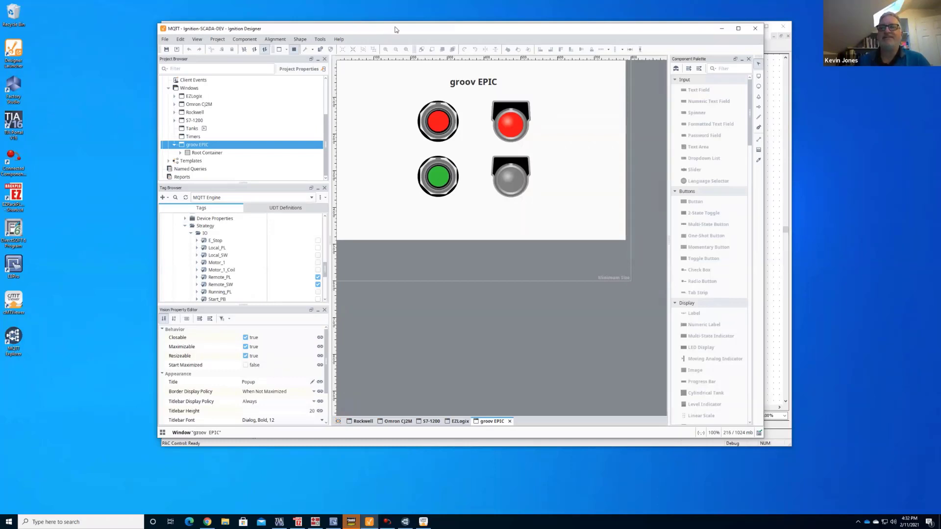
drag(395, 30, 409, 37)
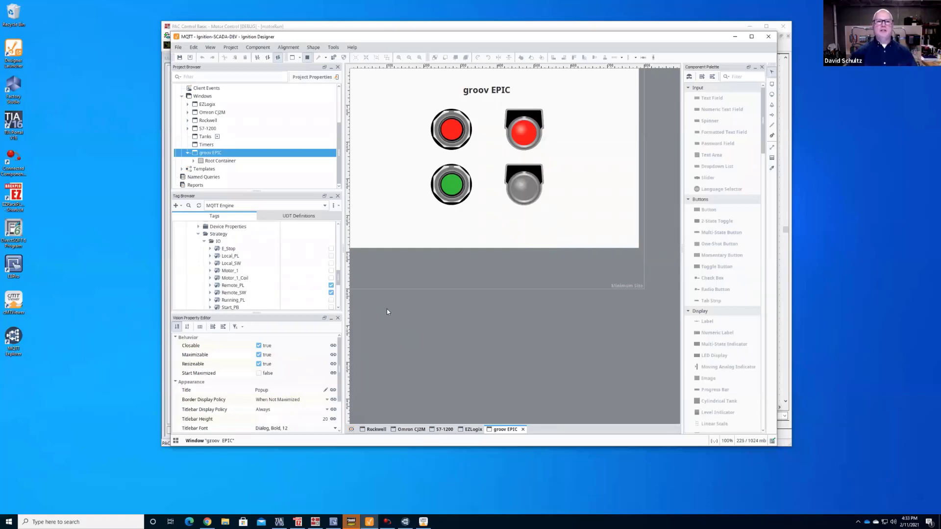
click(375, 429)
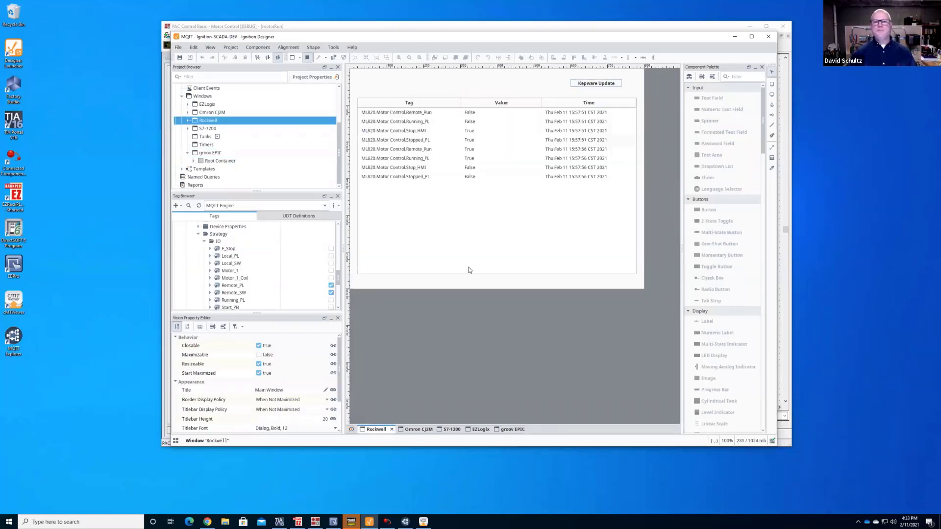
click(510, 429)
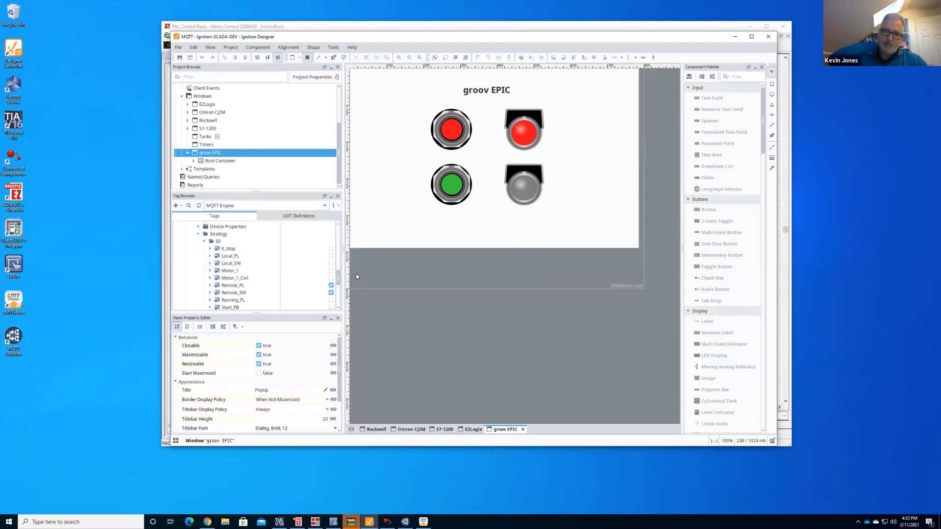
- Collapse the OptoMMP folder and set the Start_HMI tag under the Reactor strategy's Numeric Variables to 1
drag(337, 276, 338, 244)
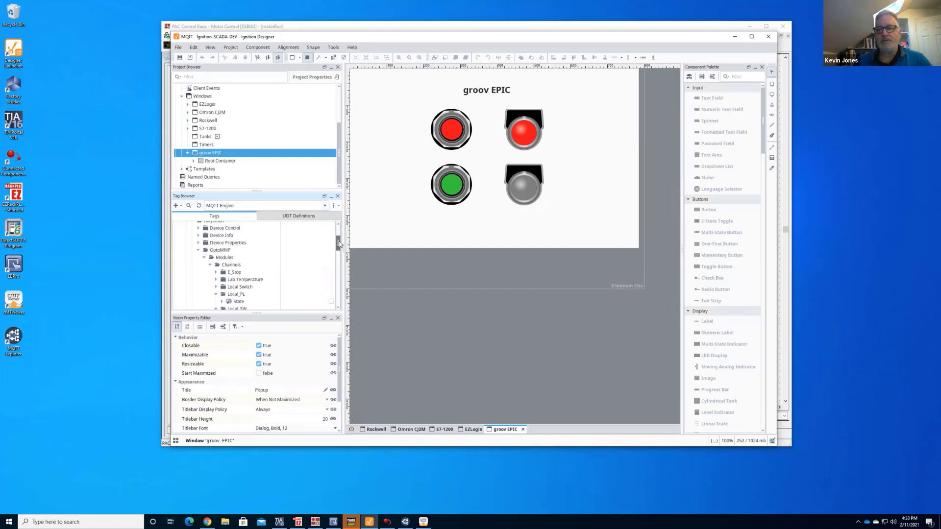
click(198, 250)
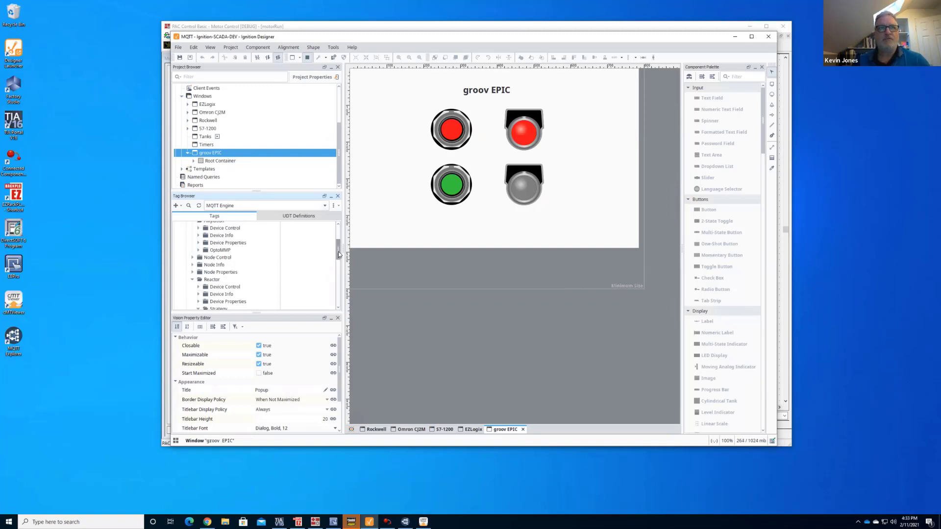
drag(339, 251, 338, 272)
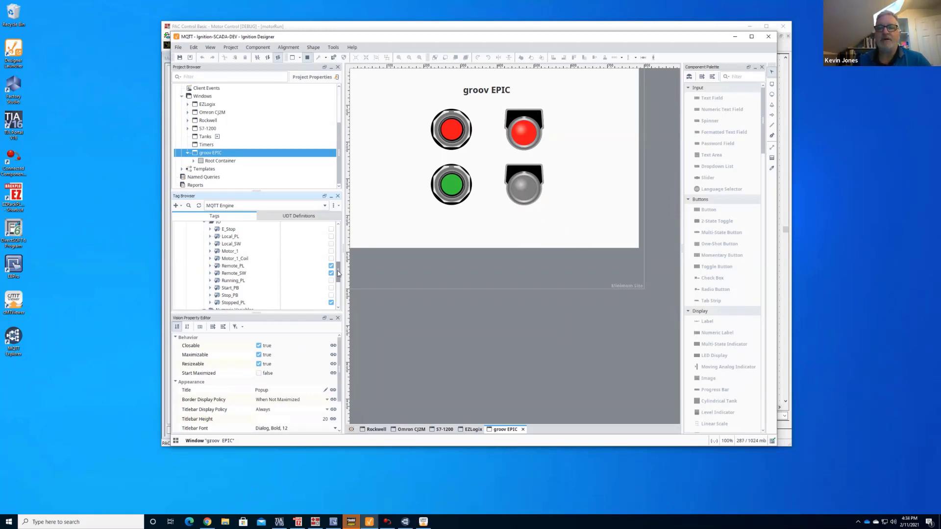
scroll(338, 274, down, 1)
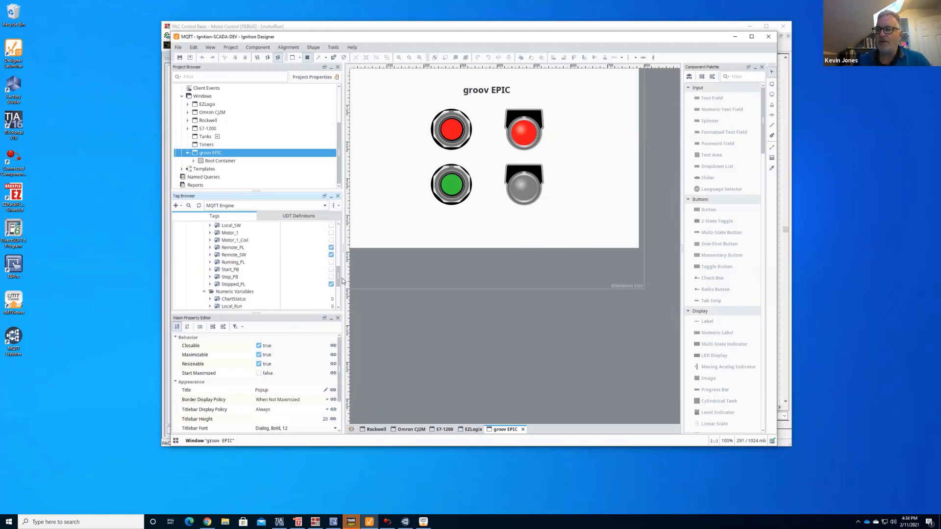
drag(337, 274, 337, 288)
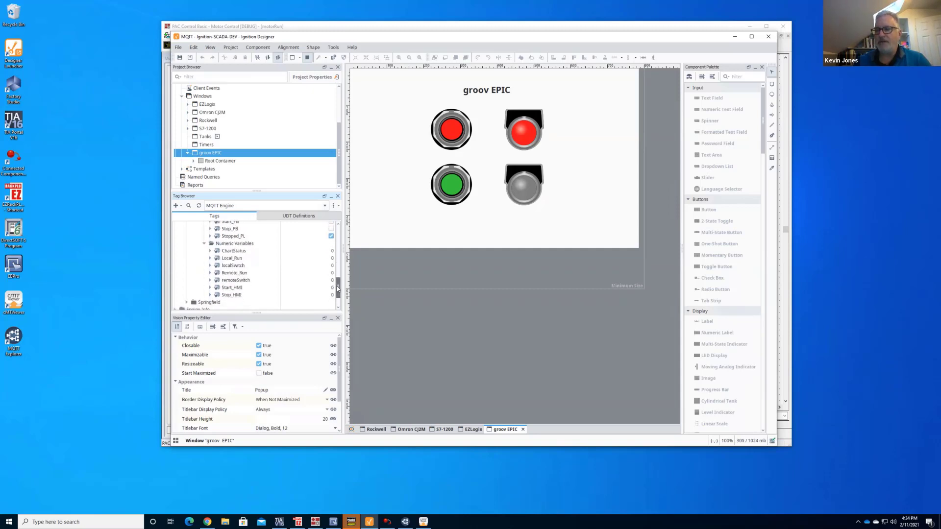
double_click(333, 287)
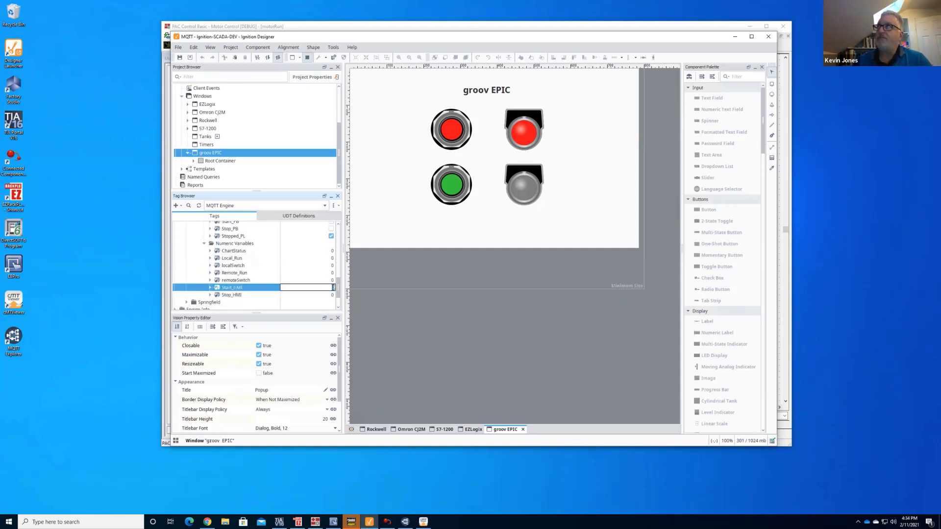
text(1)
key(Return)
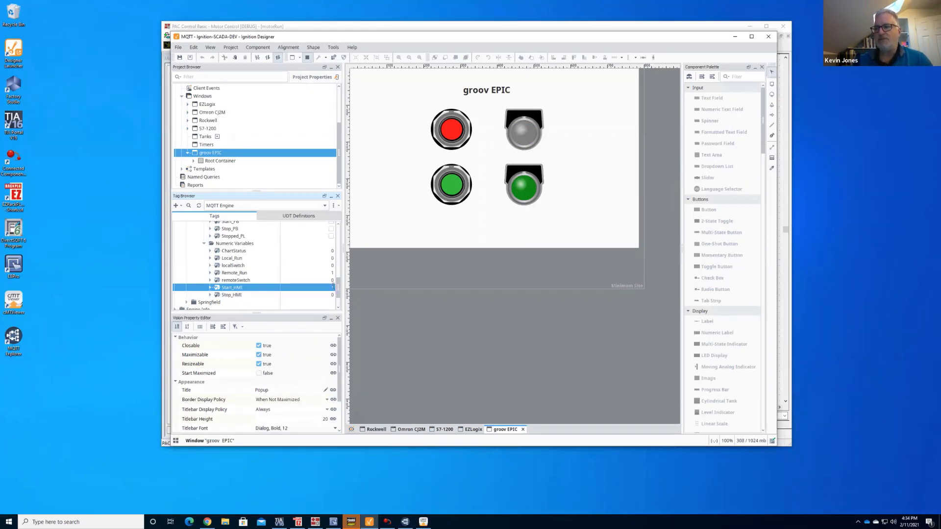
- Set the Stop_HMI tag to 1 to stop the motor, and reset it to 0
double_click(333, 295)
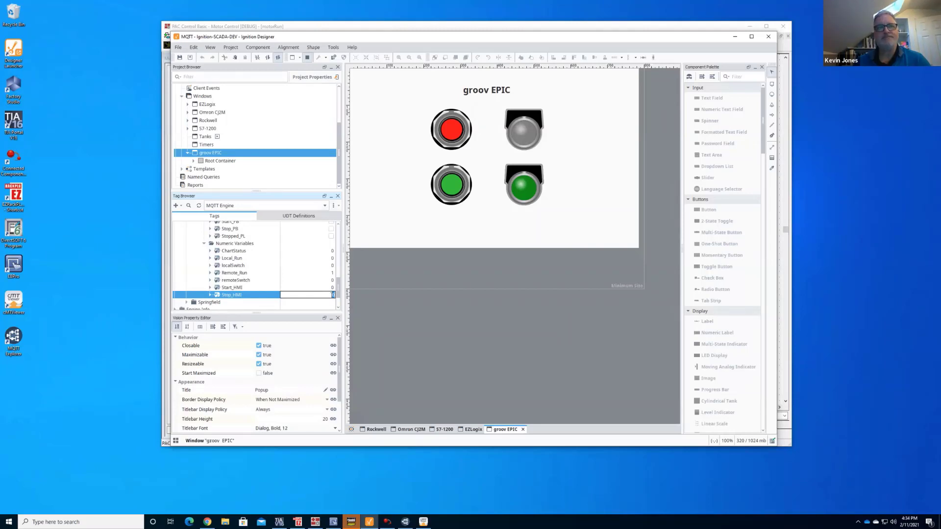
key(BackSpace)
key(Return)
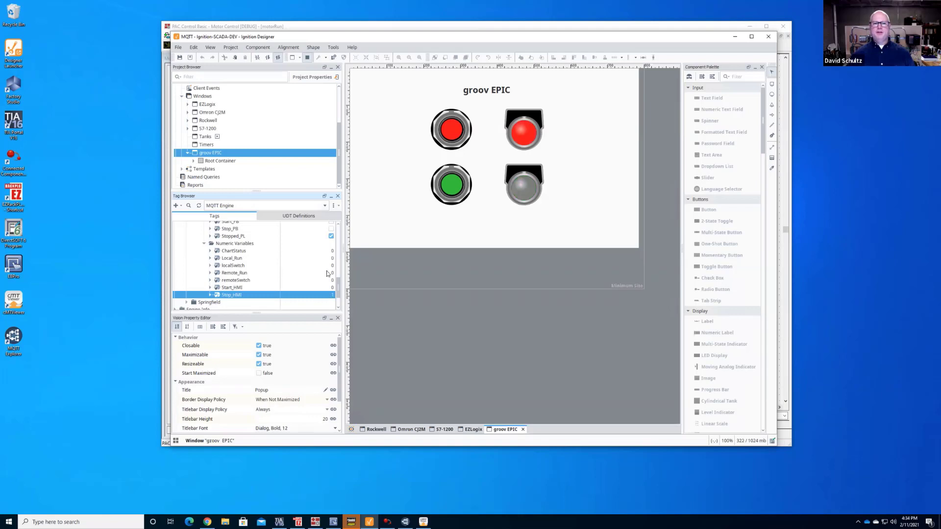
double_click(332, 294)
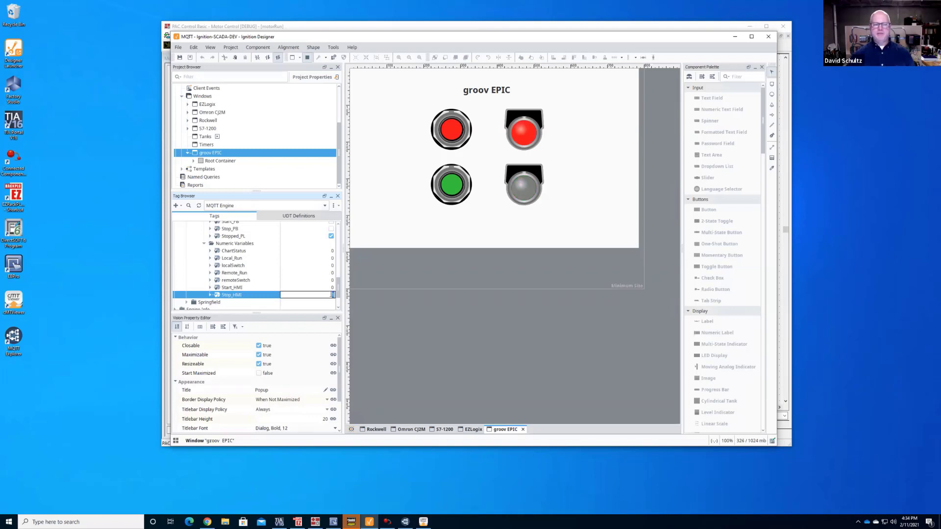
text(0)
key(Return)
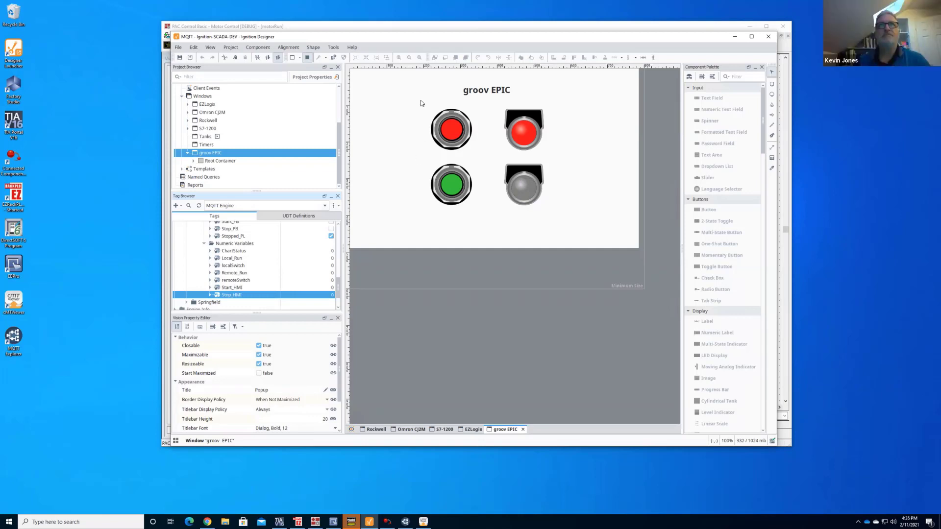
- Minimize Ignition Designer, glance at CX-Programmer and groov View, and open the EPIC's Ignition Edge gateway page in the browser
drag(426, 38, 425, 46)
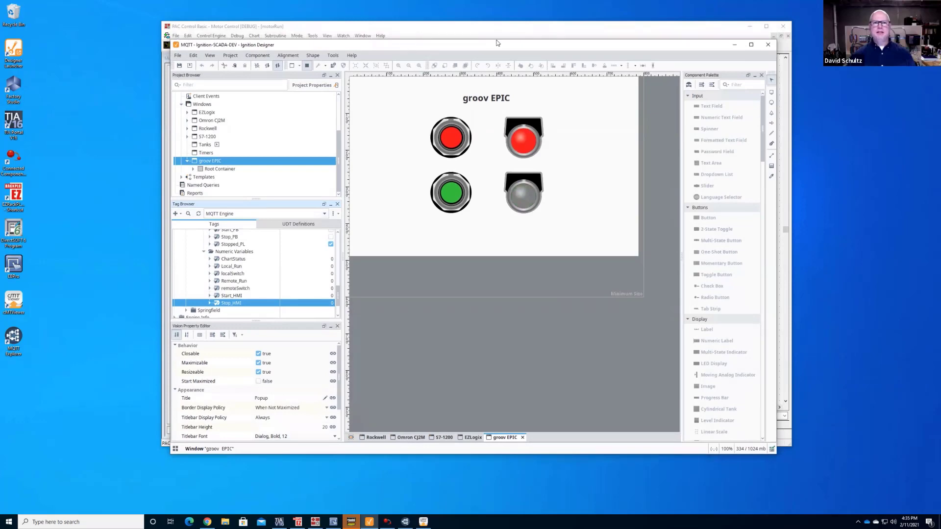
click(733, 46)
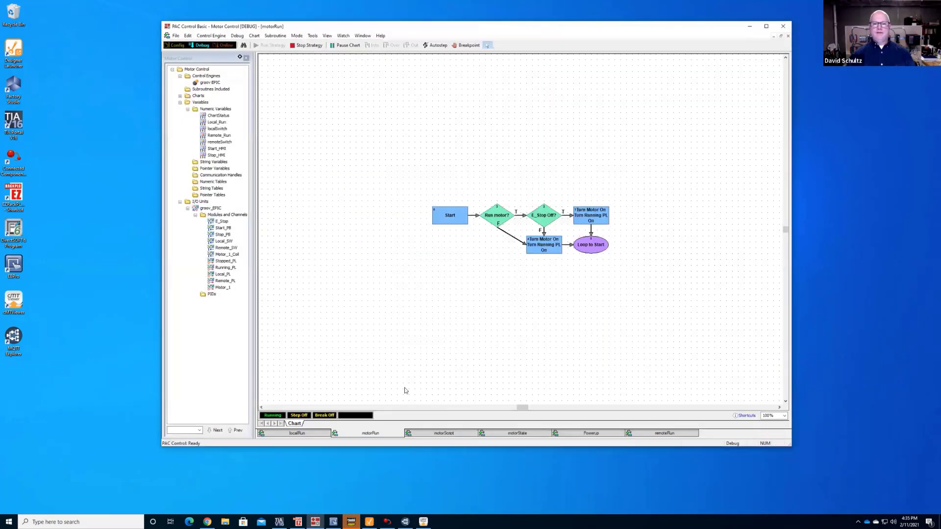
click(353, 521)
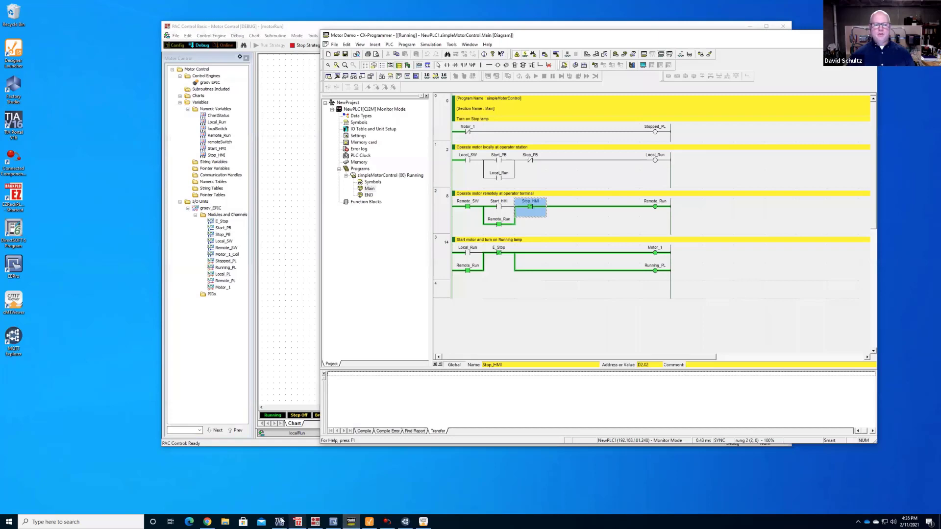
click(207, 522)
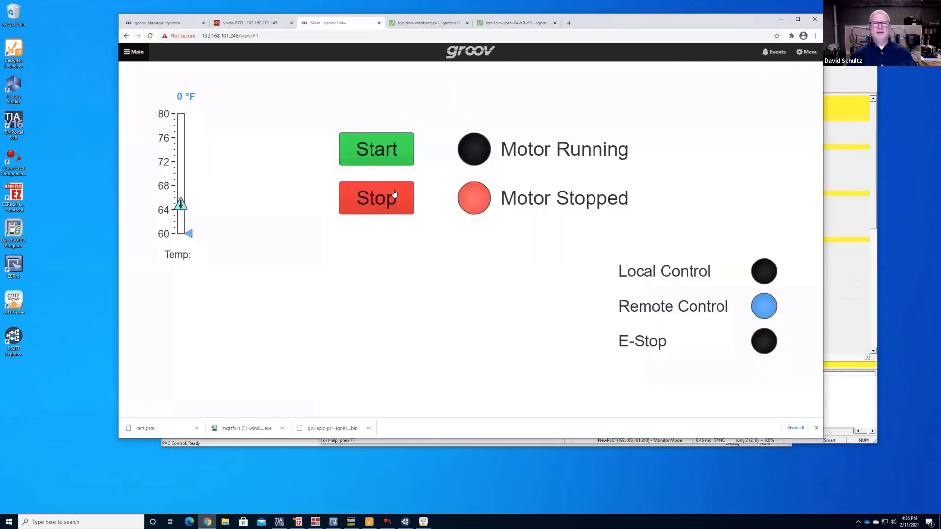
click(514, 22)
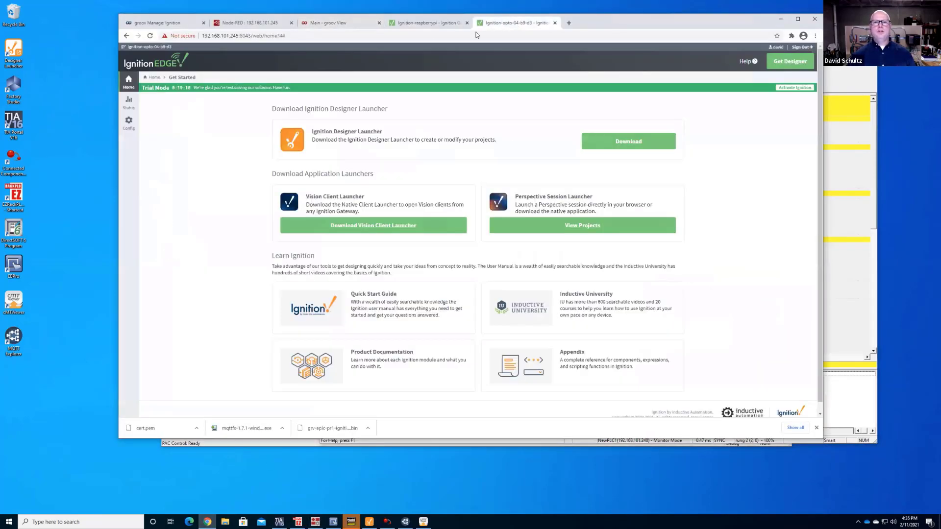
- Review the EPIC's MQTT Sparkplug configuration in groov Manage, including its edge node, broker and devices, and return to the home page
click(323, 24)
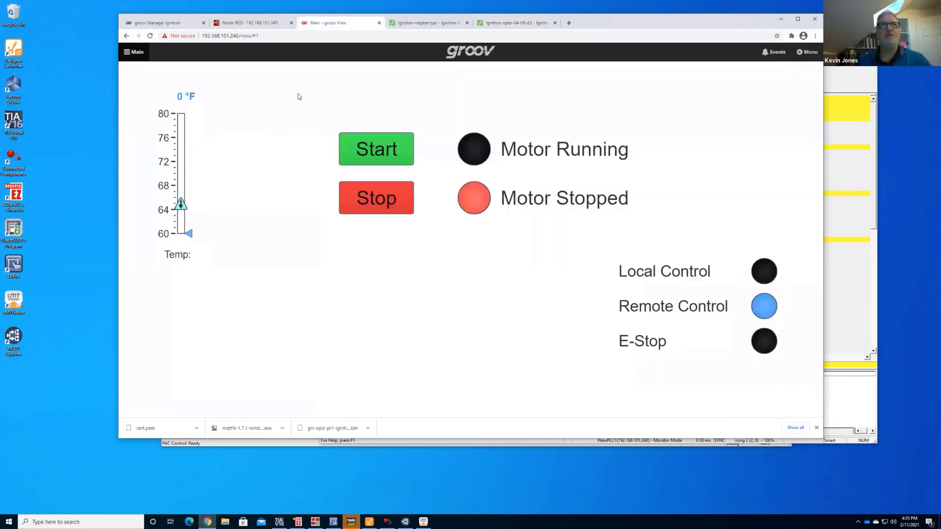
click(176, 21)
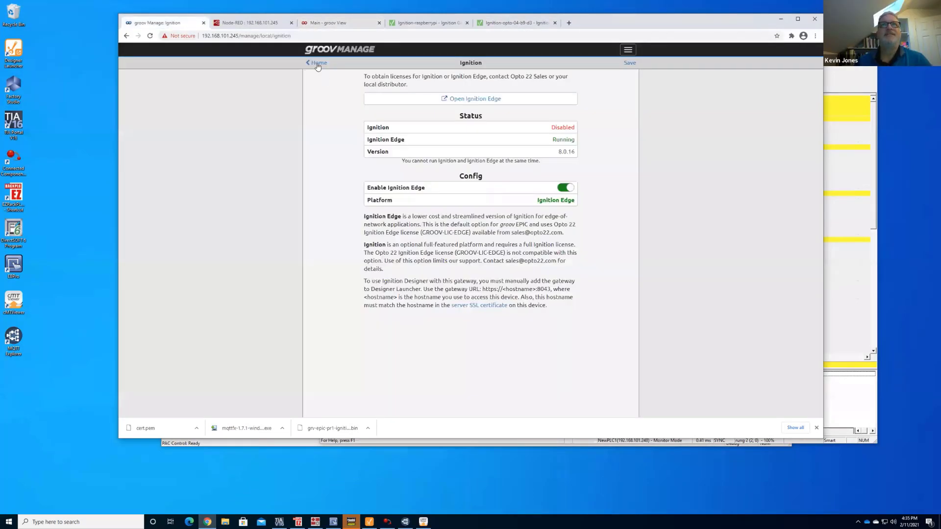
click(317, 66)
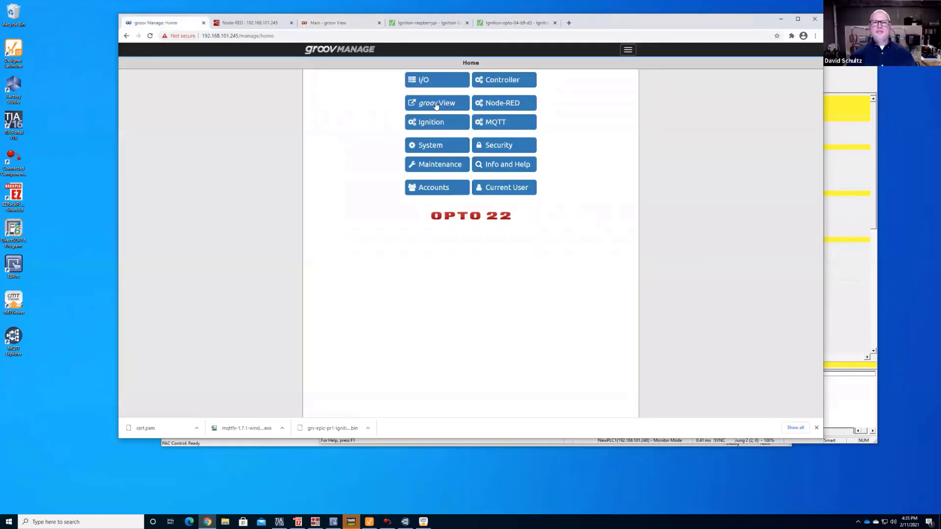
click(500, 122)
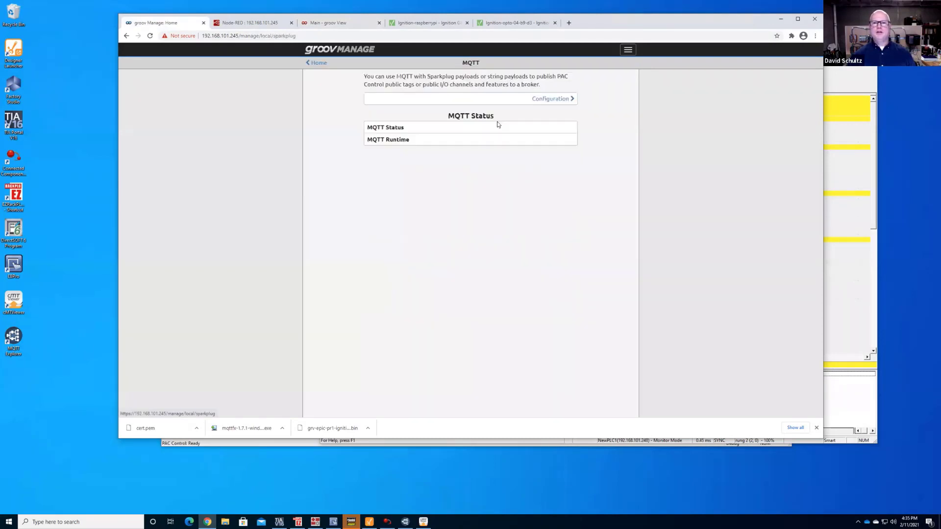
click(539, 102)
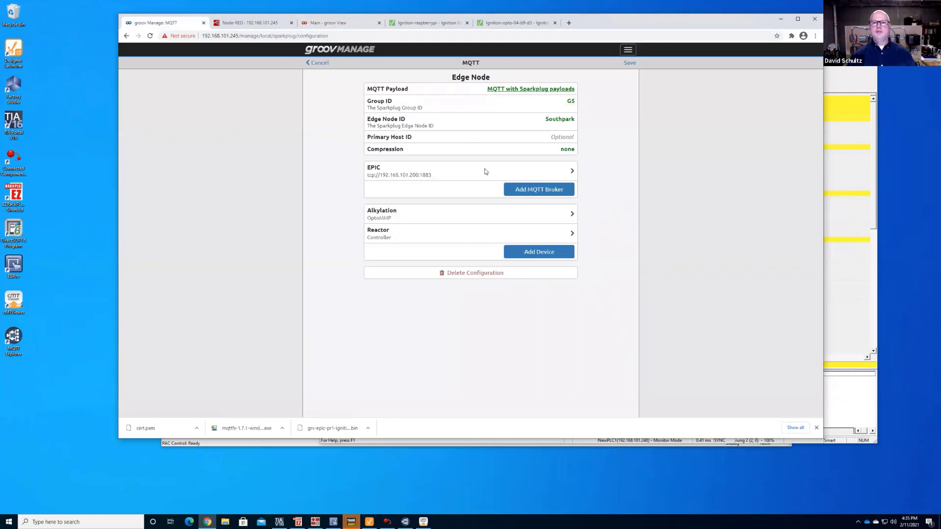
click(318, 63)
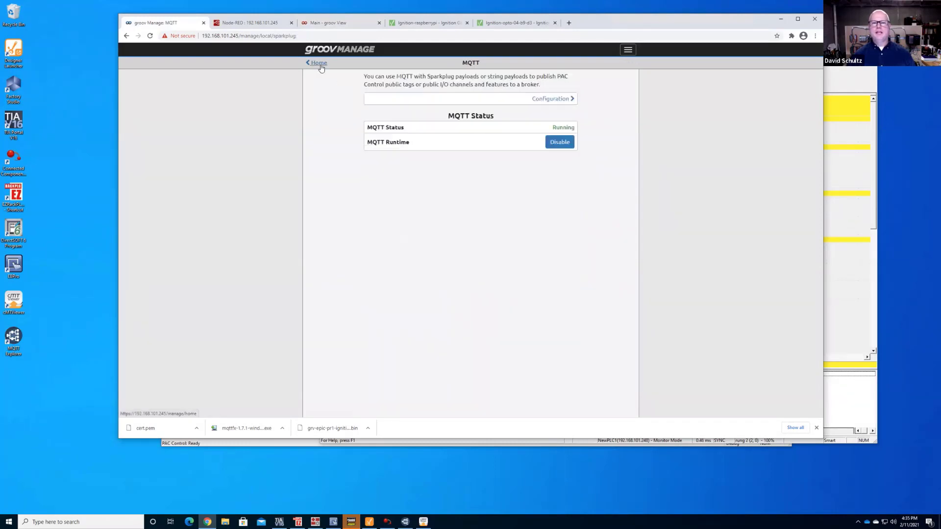
click(319, 64)
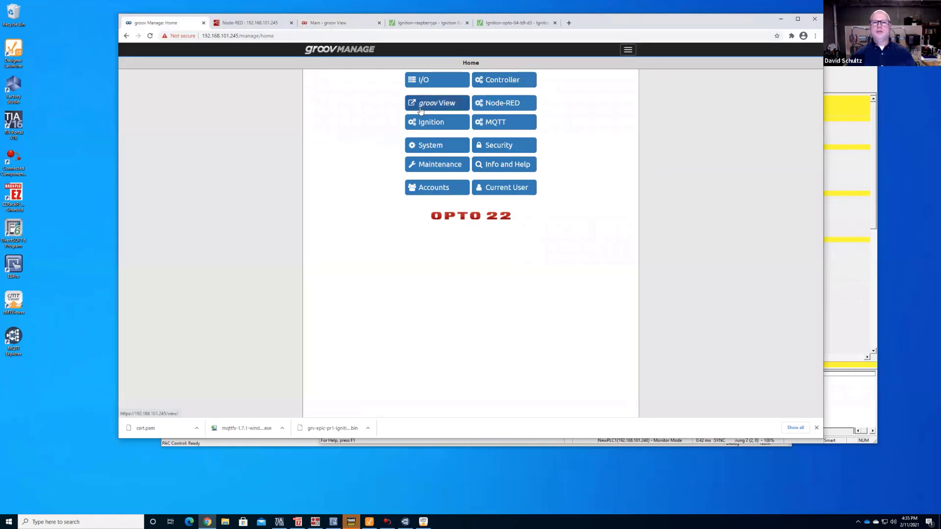
- View the EPIC's controller options and the CODESYS Controller status page, and return to the groov Manage home page
click(505, 80)
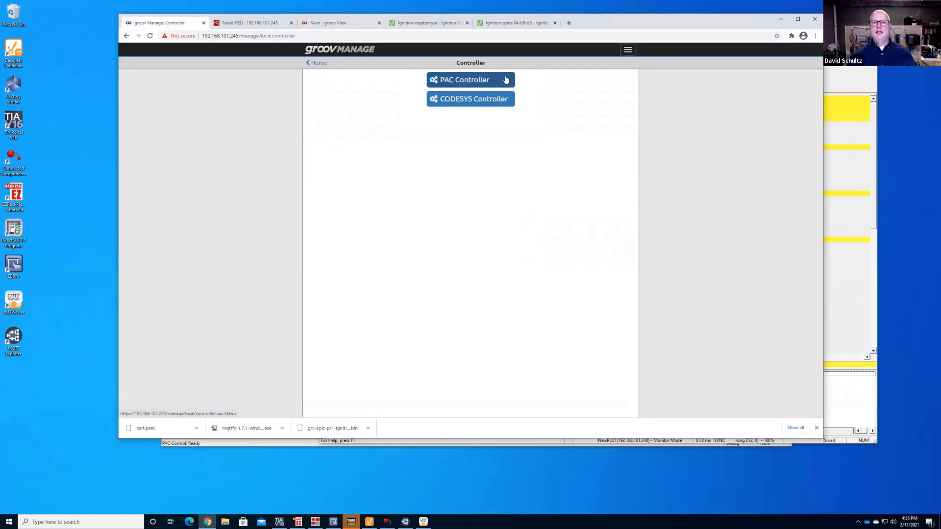
click(459, 100)
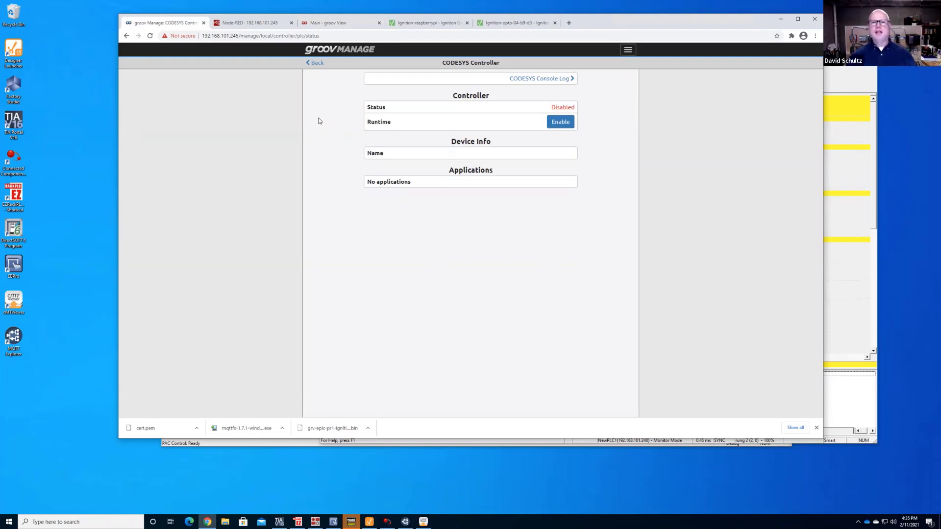
click(316, 63)
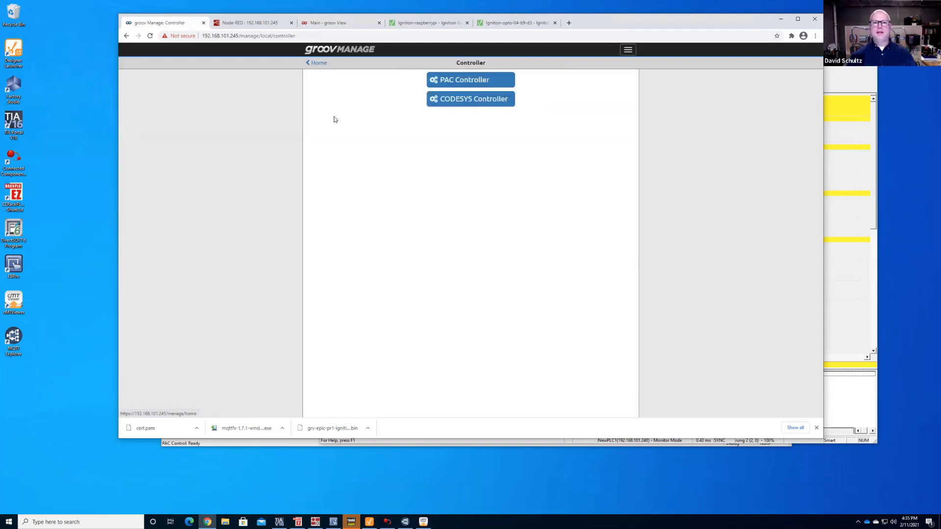
click(319, 63)
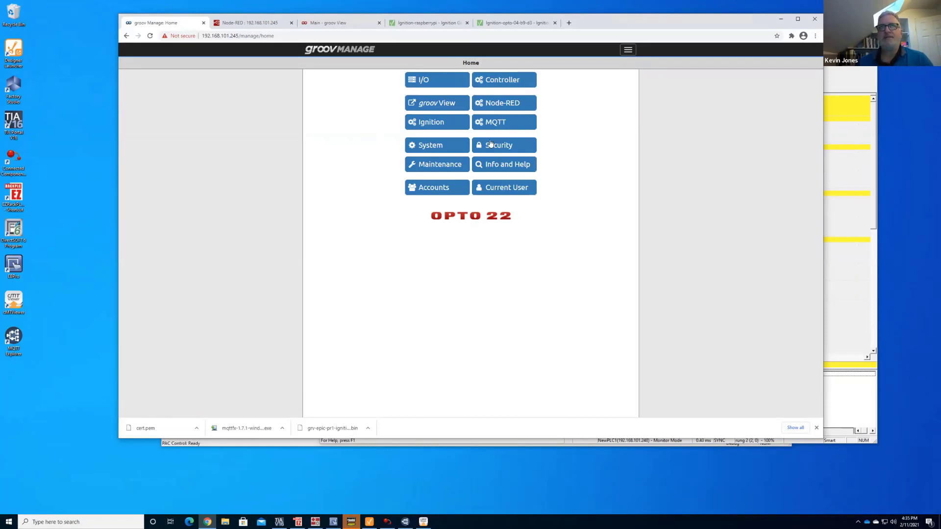
- Reopen the MQTT configuration page briefly and go back to the groov Manage home page without saving anything
click(515, 122)
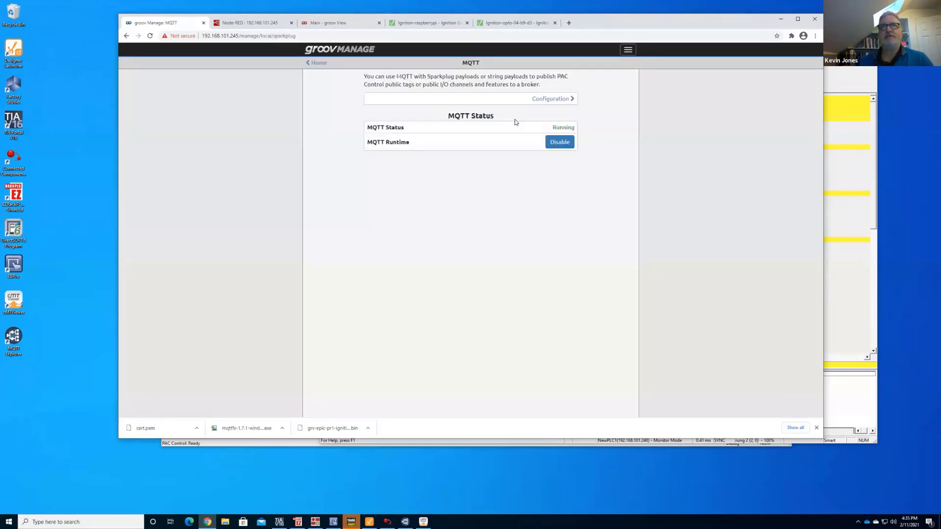
click(559, 99)
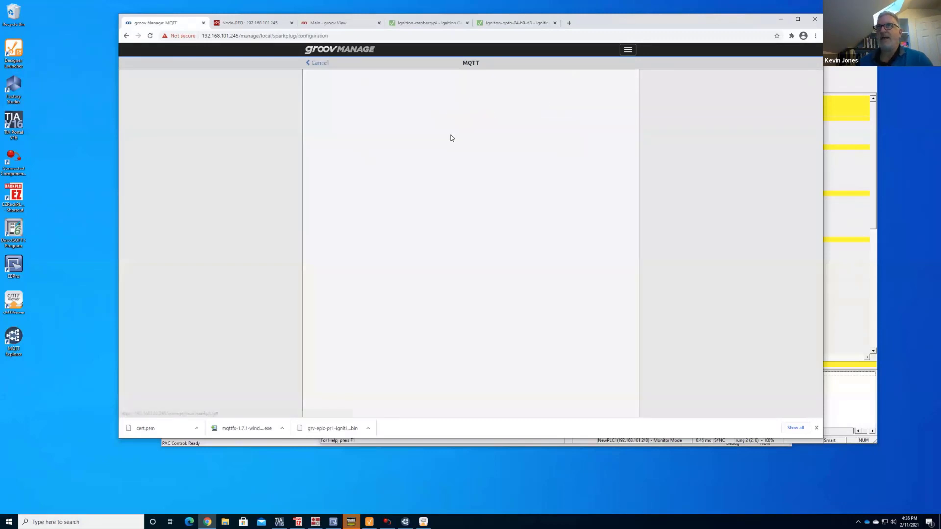
click(315, 64)
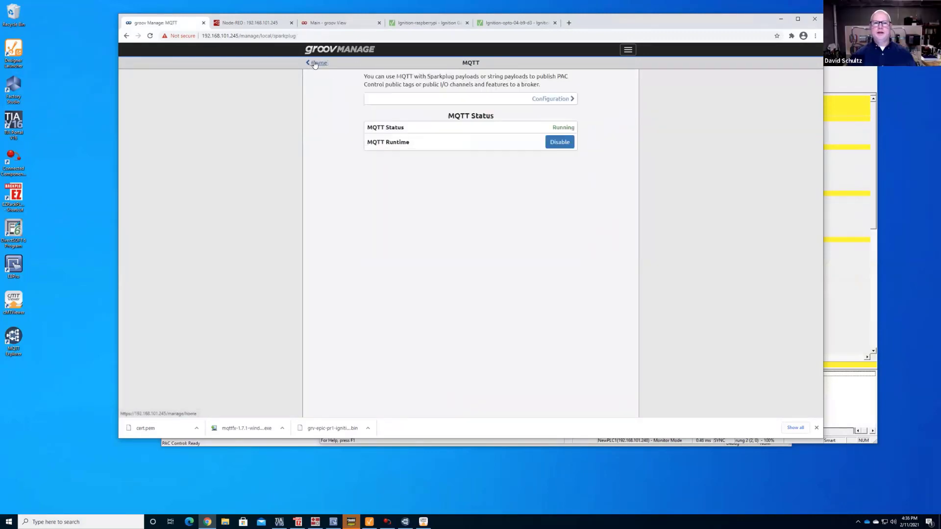
click(316, 63)
- Inspect the public access settings of the E_Stop channel on I/O module 0 and leave its configuration without saving
click(422, 80)
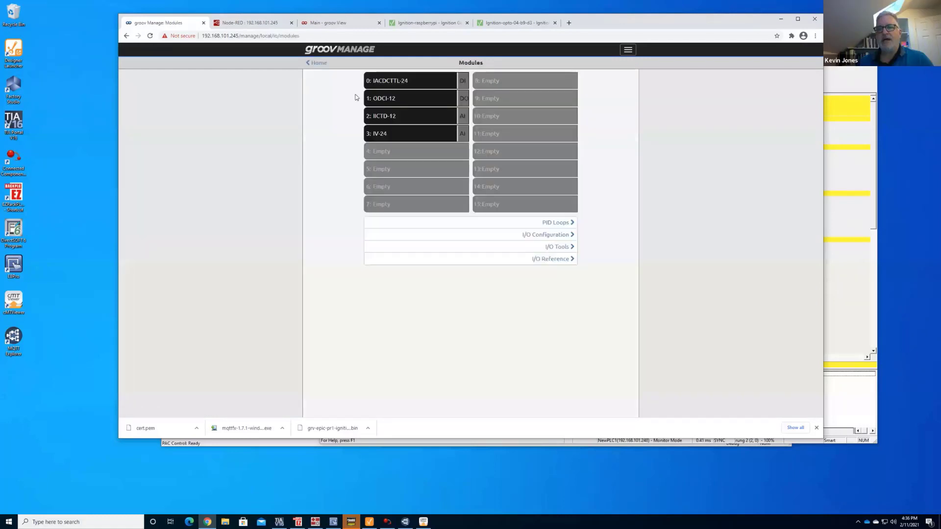
click(434, 84)
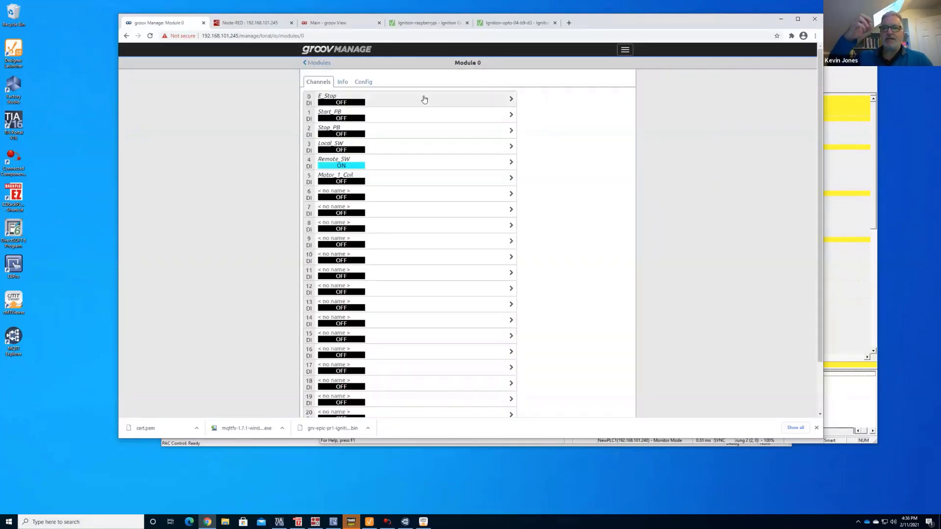
click(424, 100)
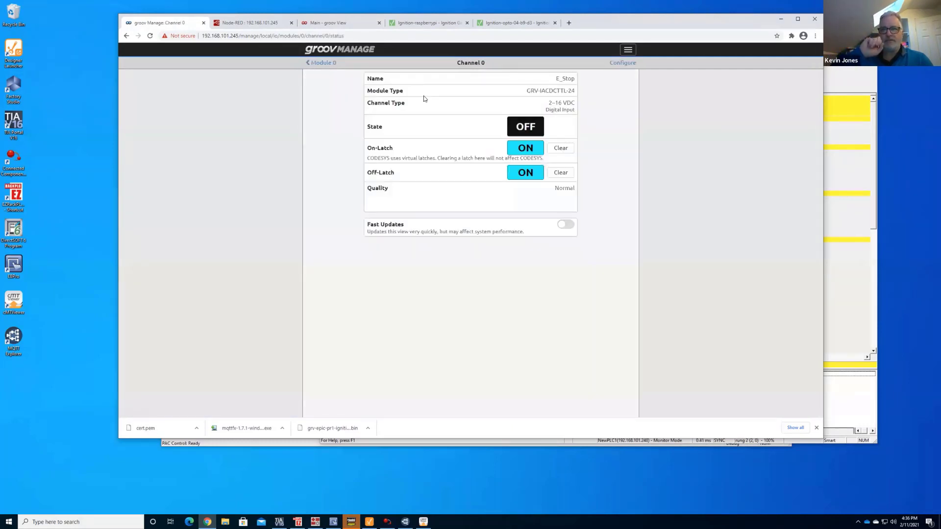
click(623, 63)
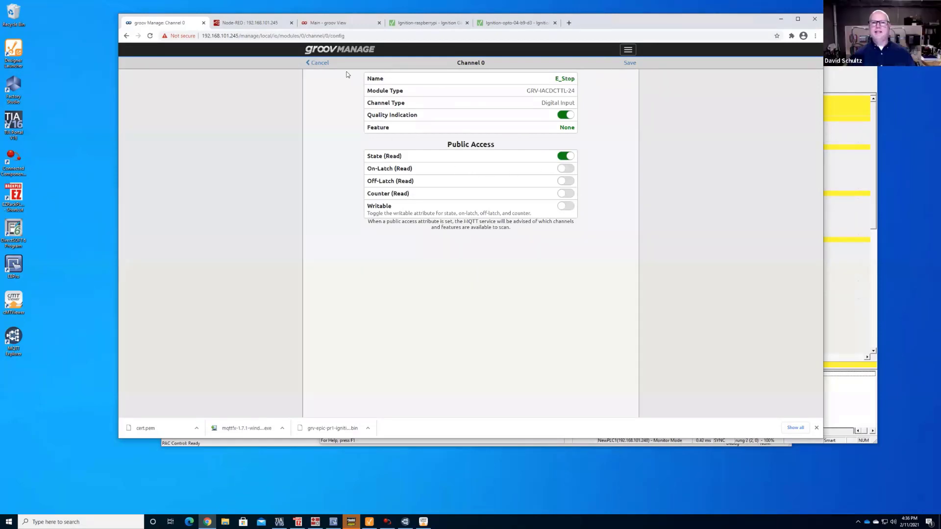
click(325, 64)
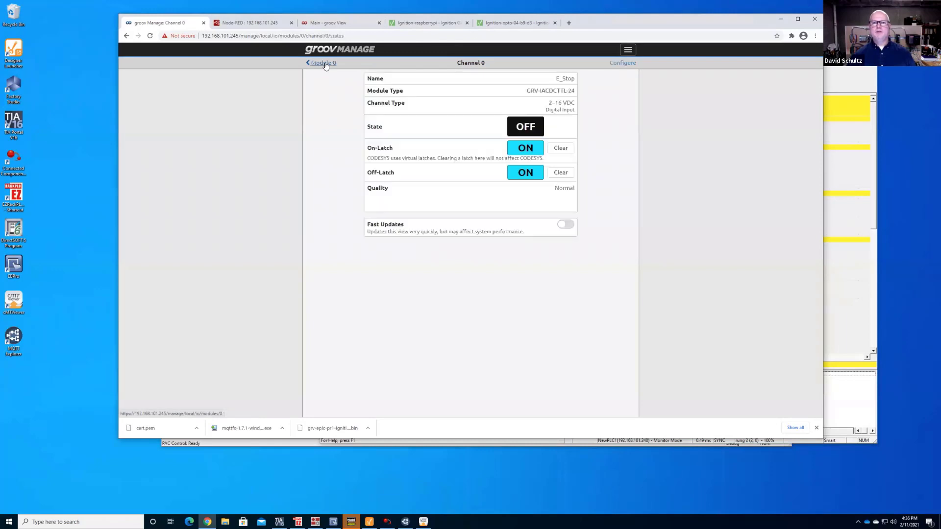
- View the wiring diagram of module 0 and return to the list of I/O modules
click(324, 64)
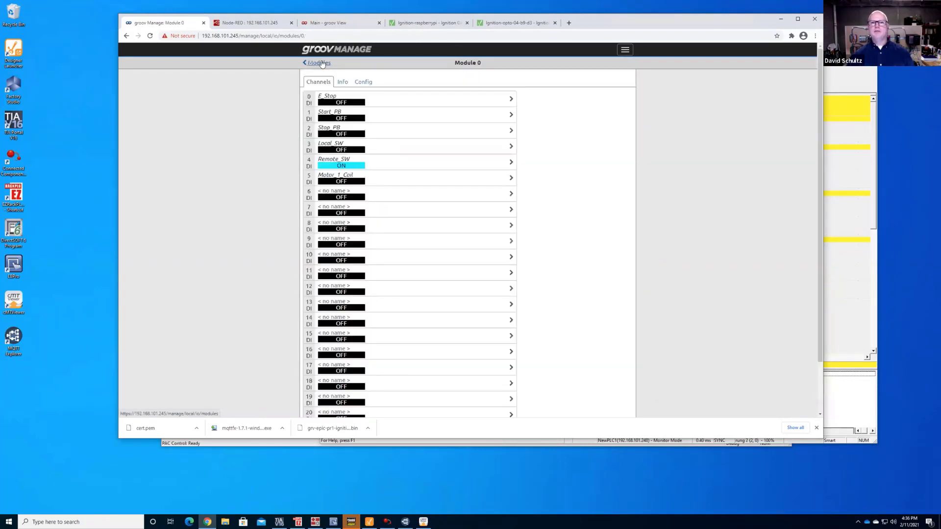
click(344, 81)
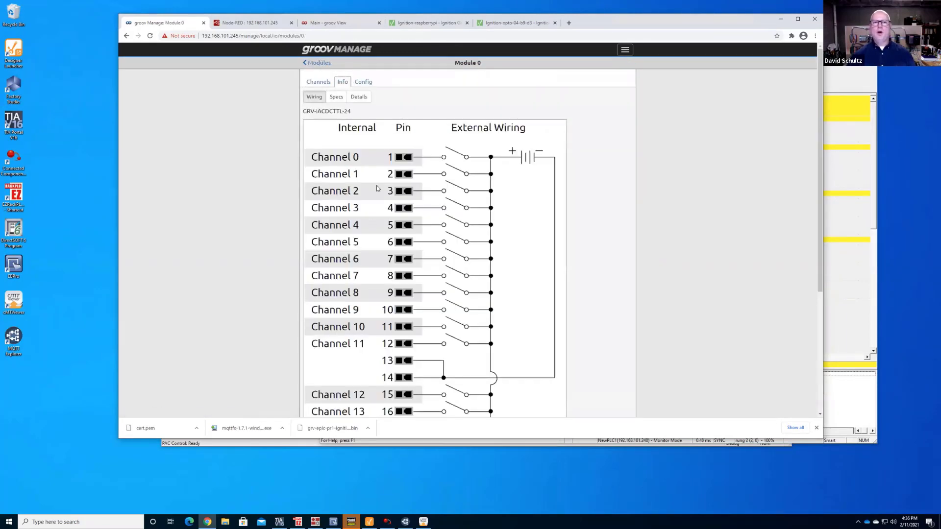
click(320, 83)
click(316, 62)
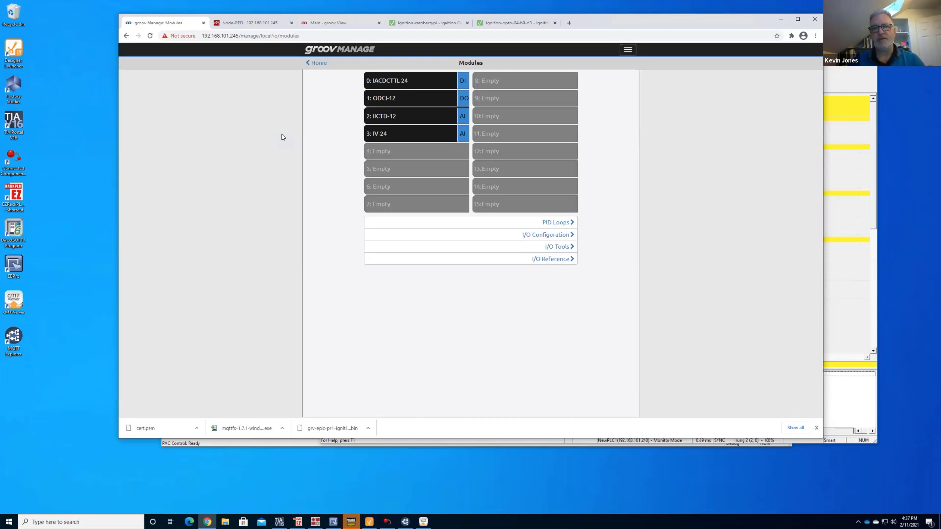
- Minimize the browser, glance at the CX-Programmer ladder and the PAC Control motorRun flowchart, and clear the open windows from the desktop
click(783, 22)
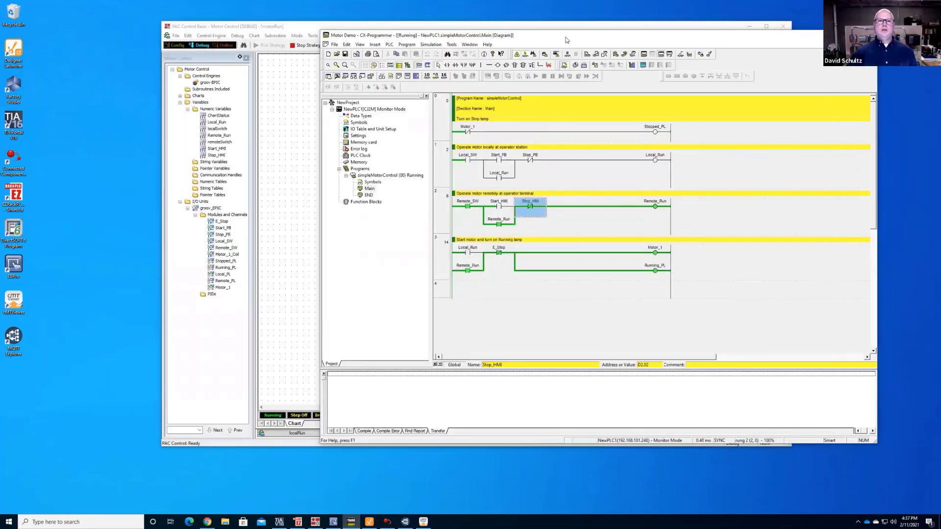
drag(526, 34, 483, 25)
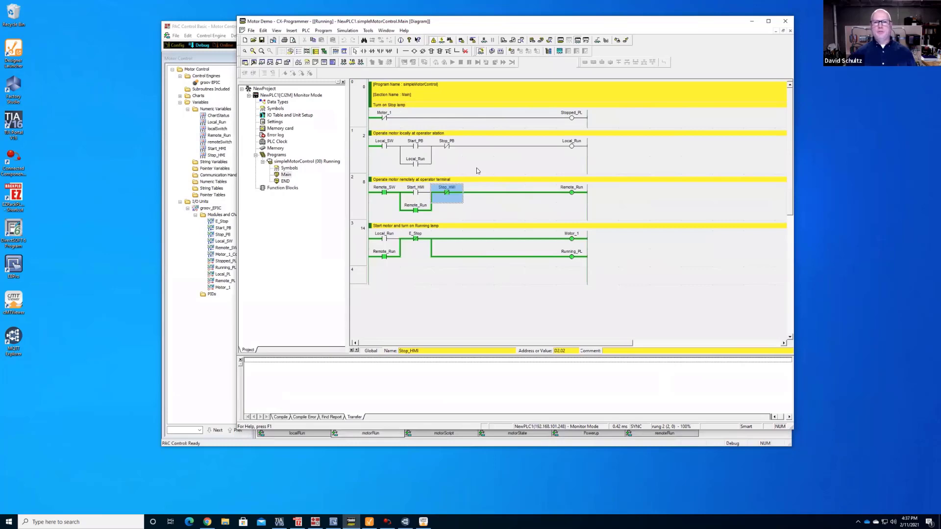
click(334, 521)
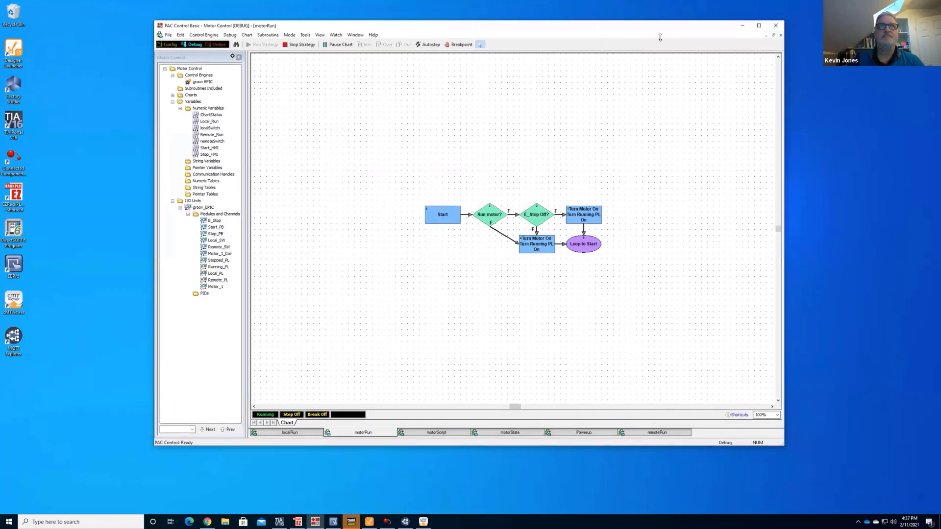
click(742, 25)
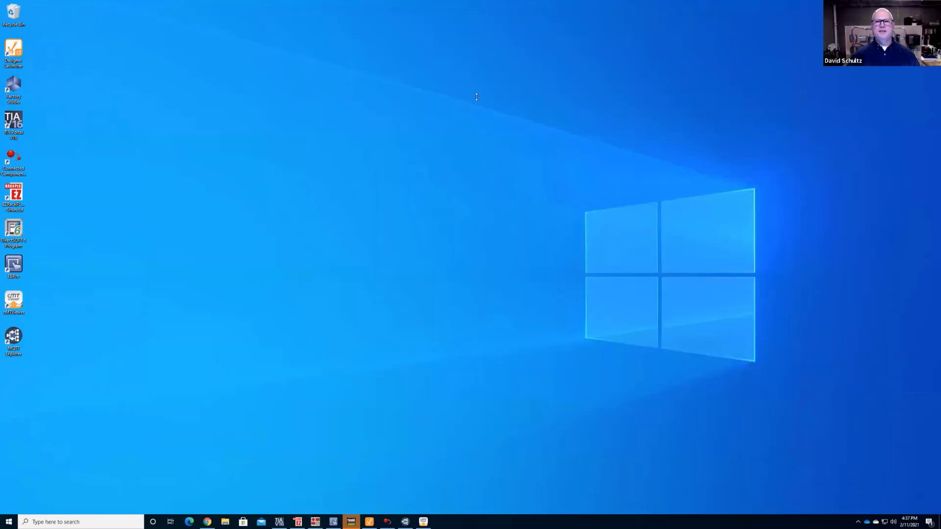